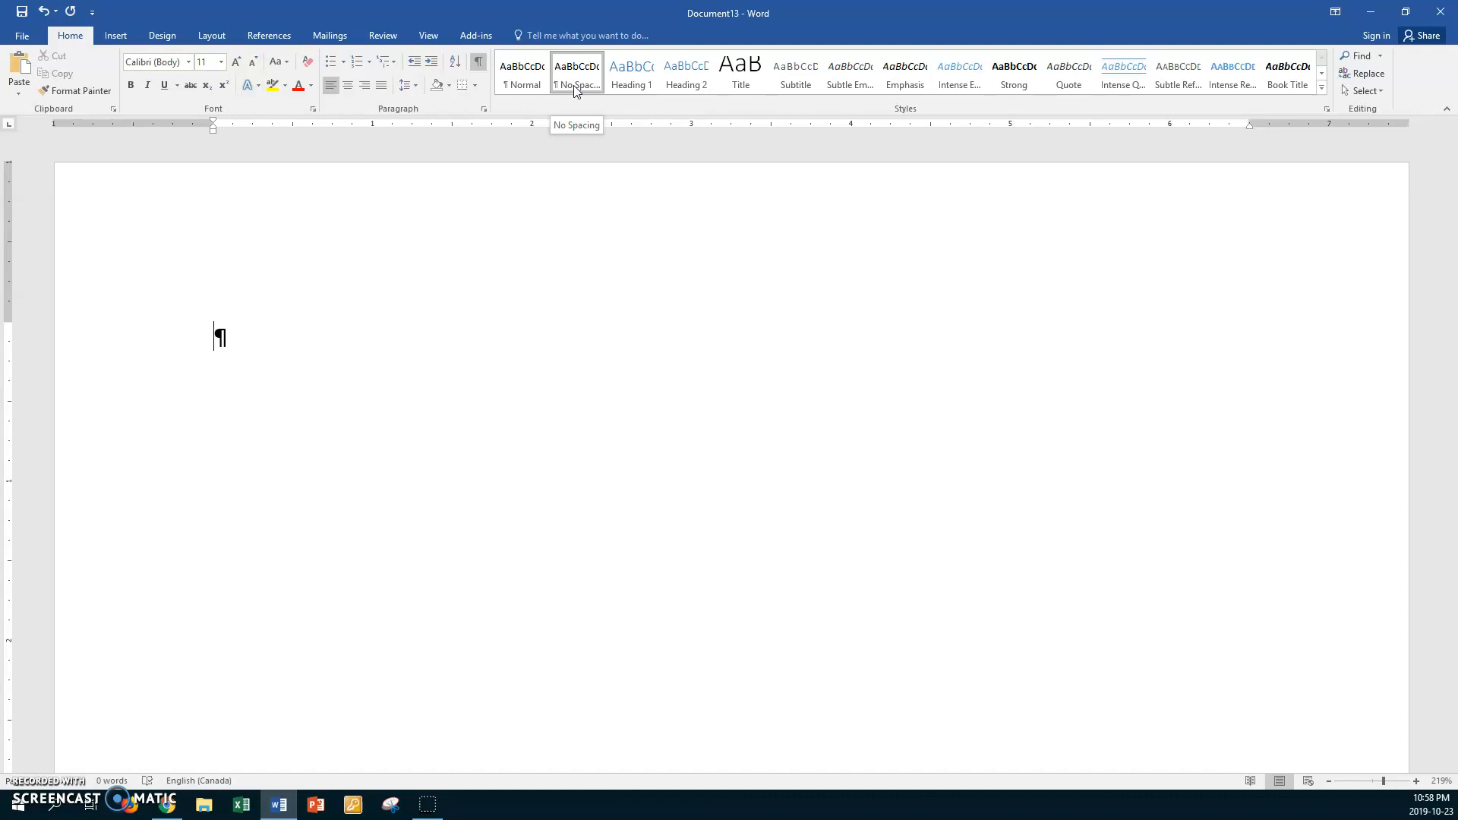
- Format the whole document in two equal columns with a line between, and set a left tab stop at about 1.5 inches
left_click(218, 37)
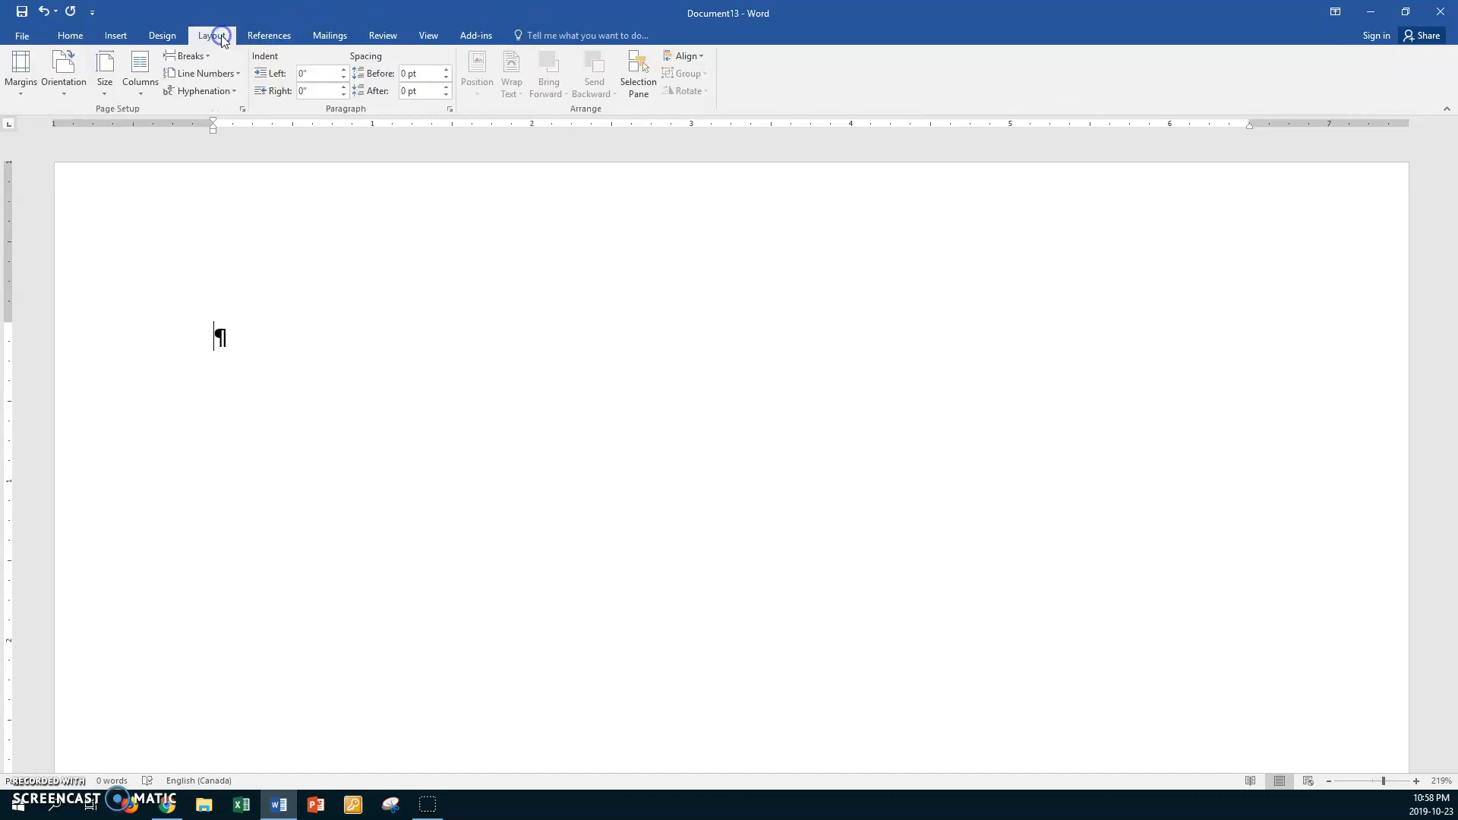
left_click(144, 95)
left_click(179, 278)
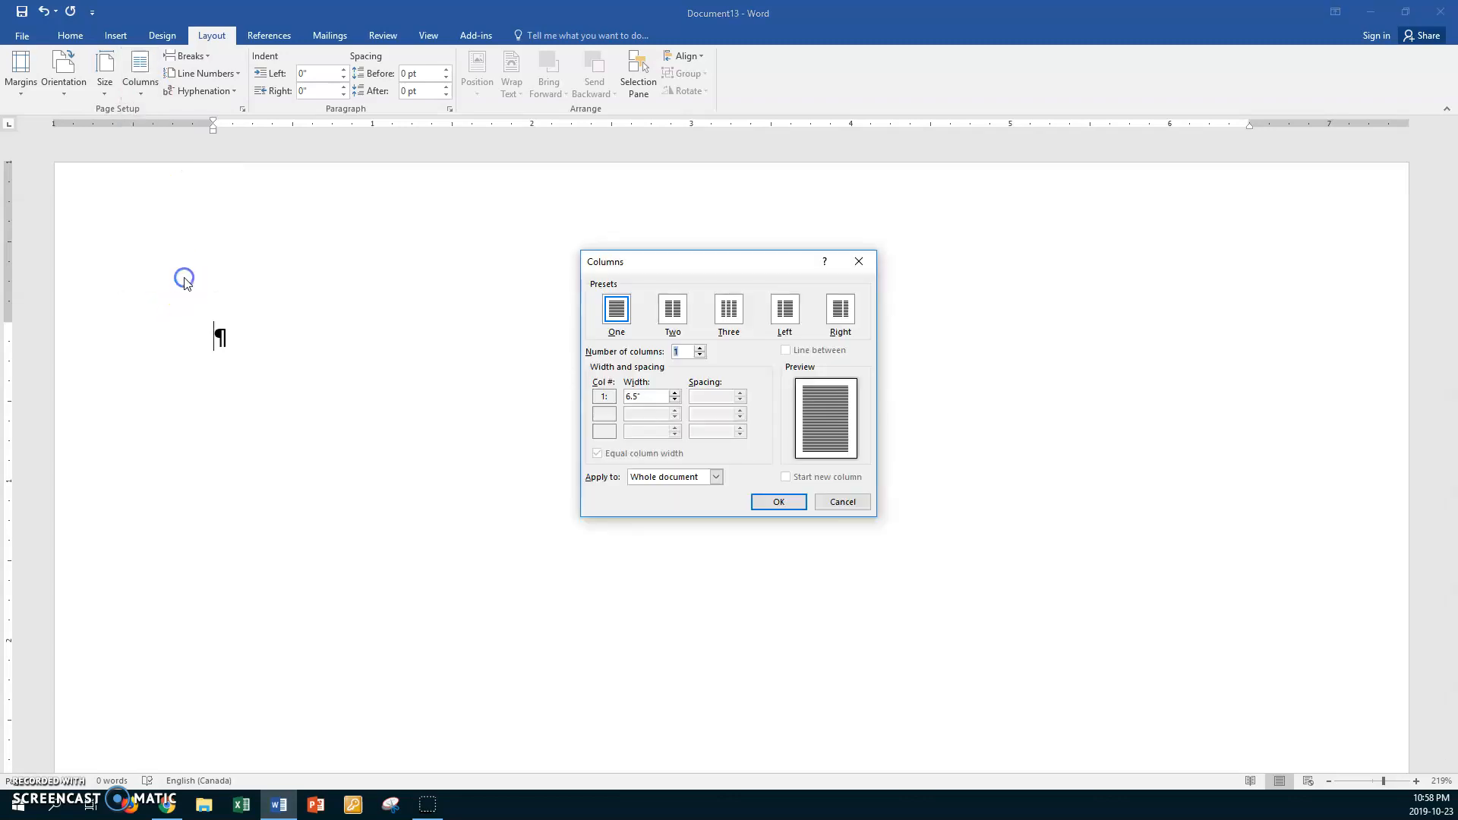
left_click(674, 311)
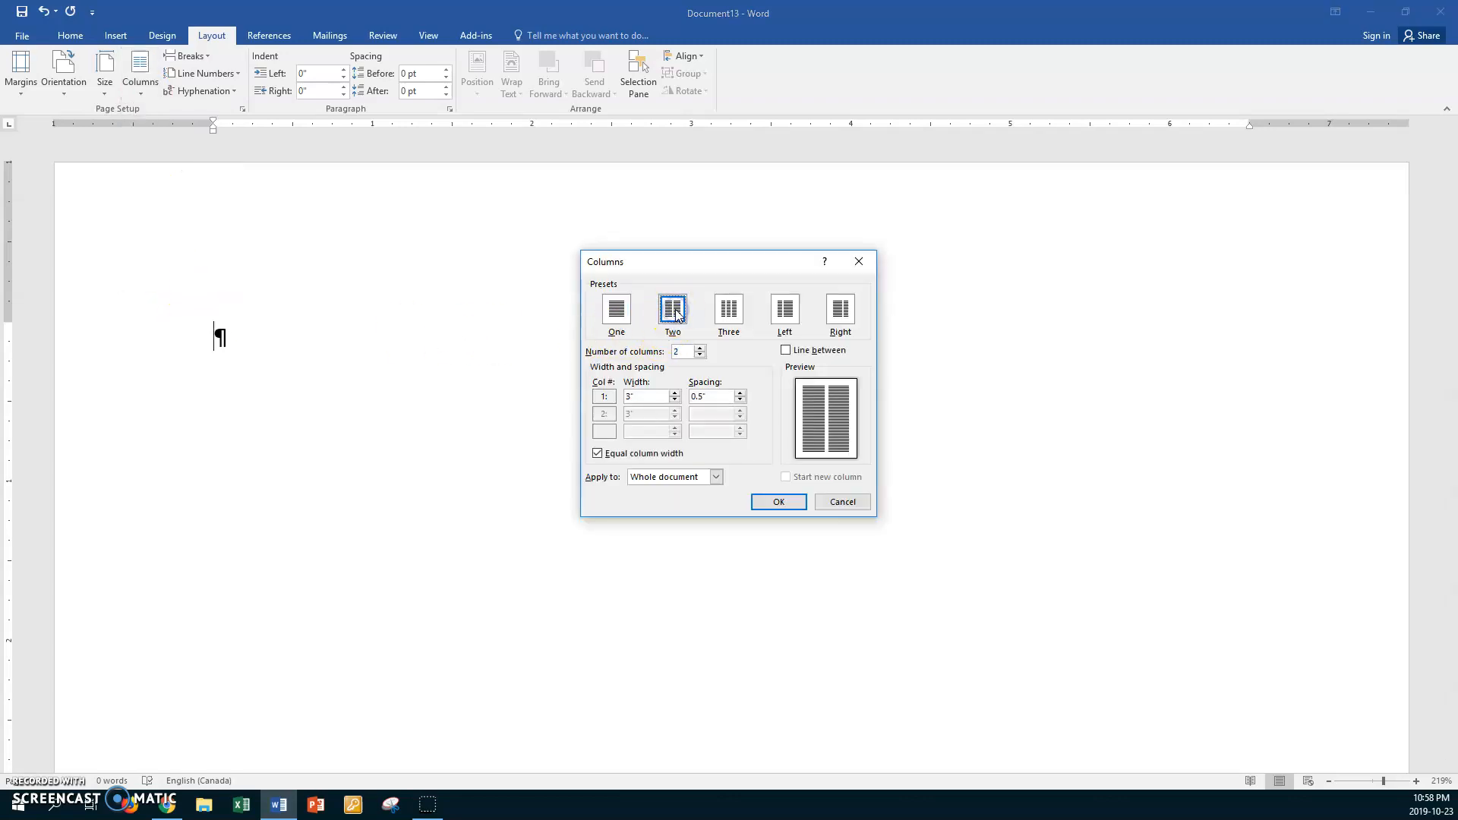
left_click(786, 351)
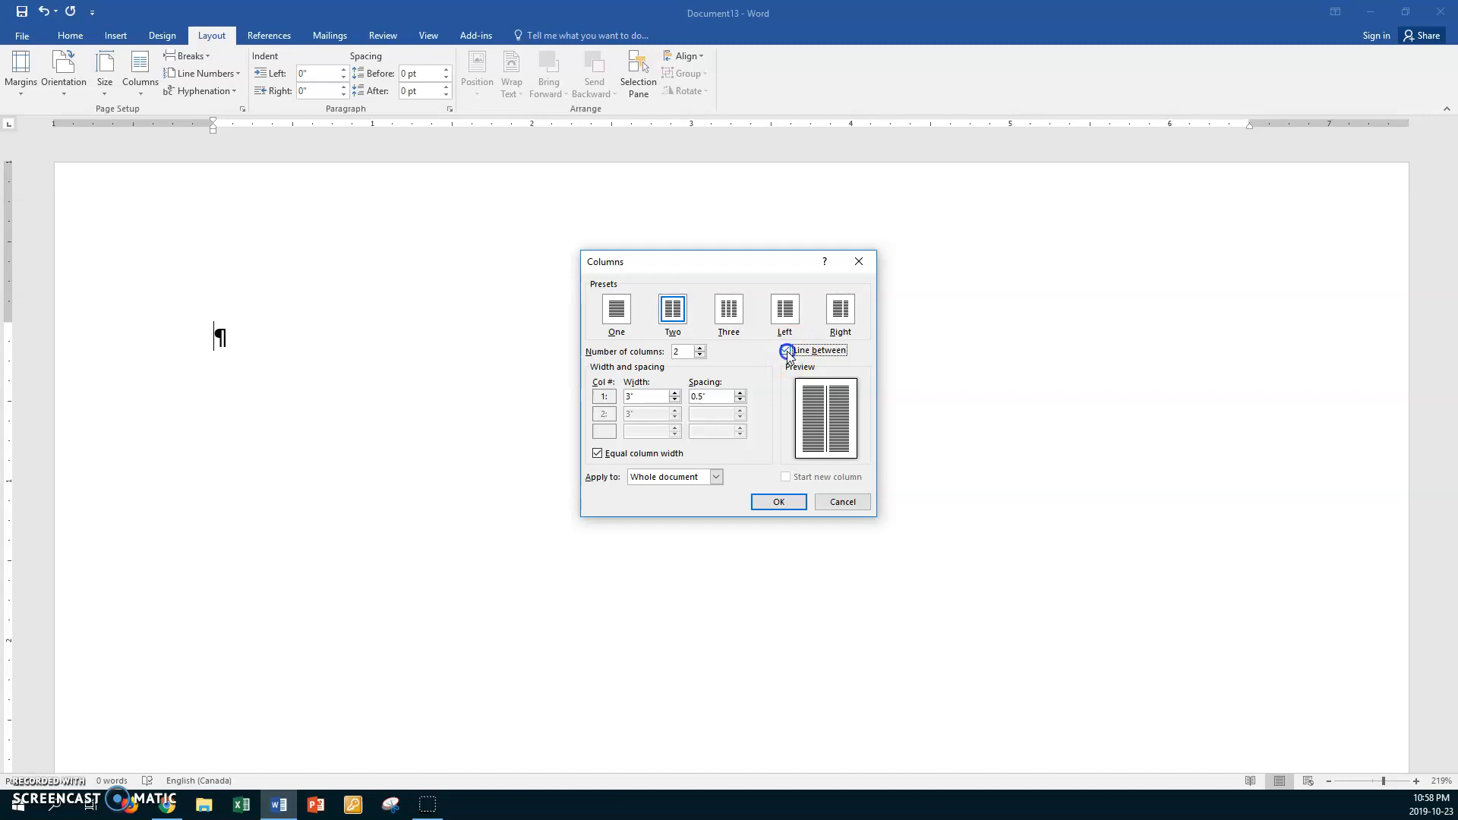
left_click(778, 501)
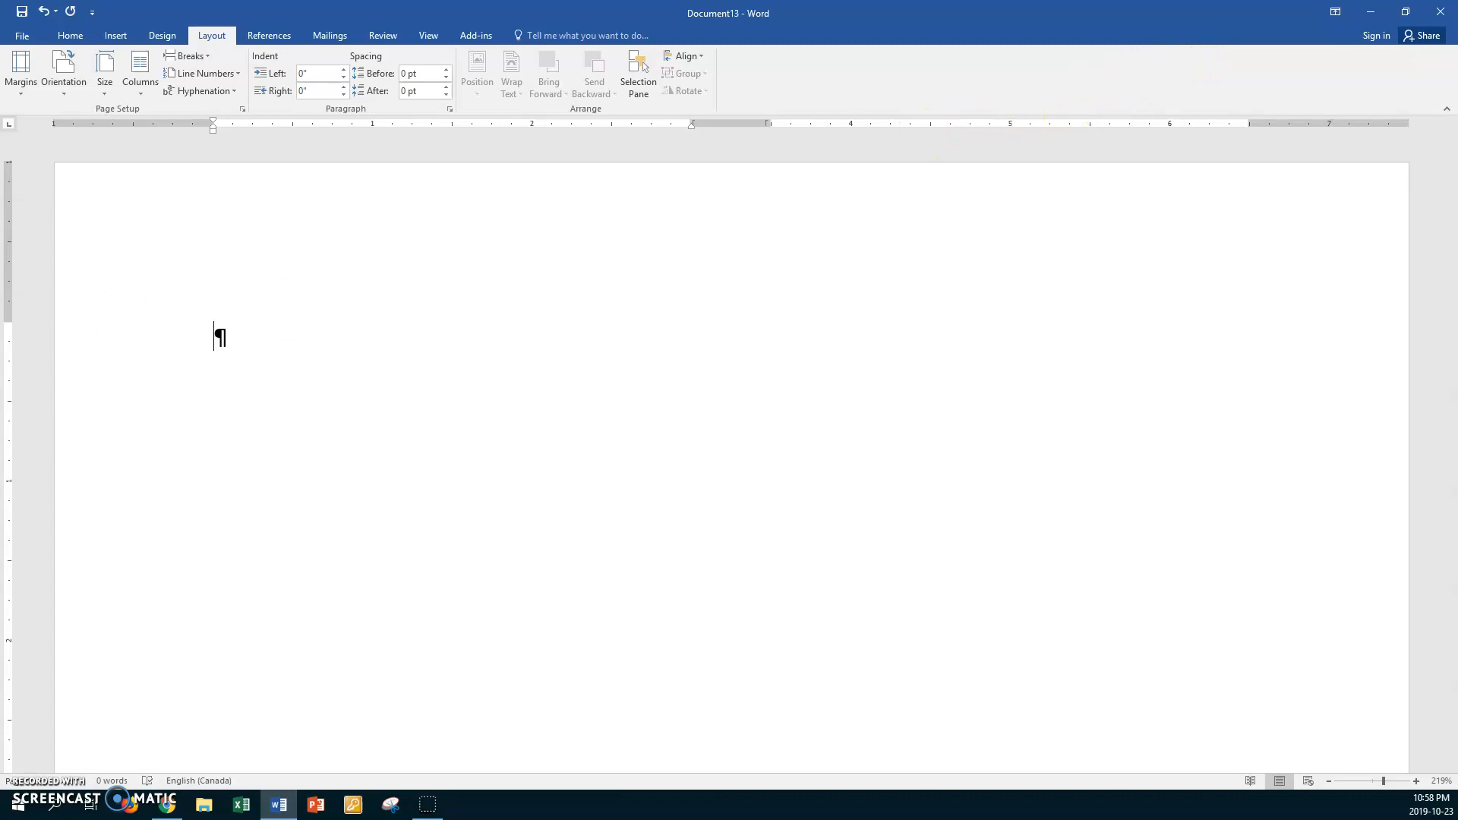
left_click(454, 126)
- Start the step-by-step mail merge wizard with the Directory document type, using the current document as the starting document
left_click(329, 36)
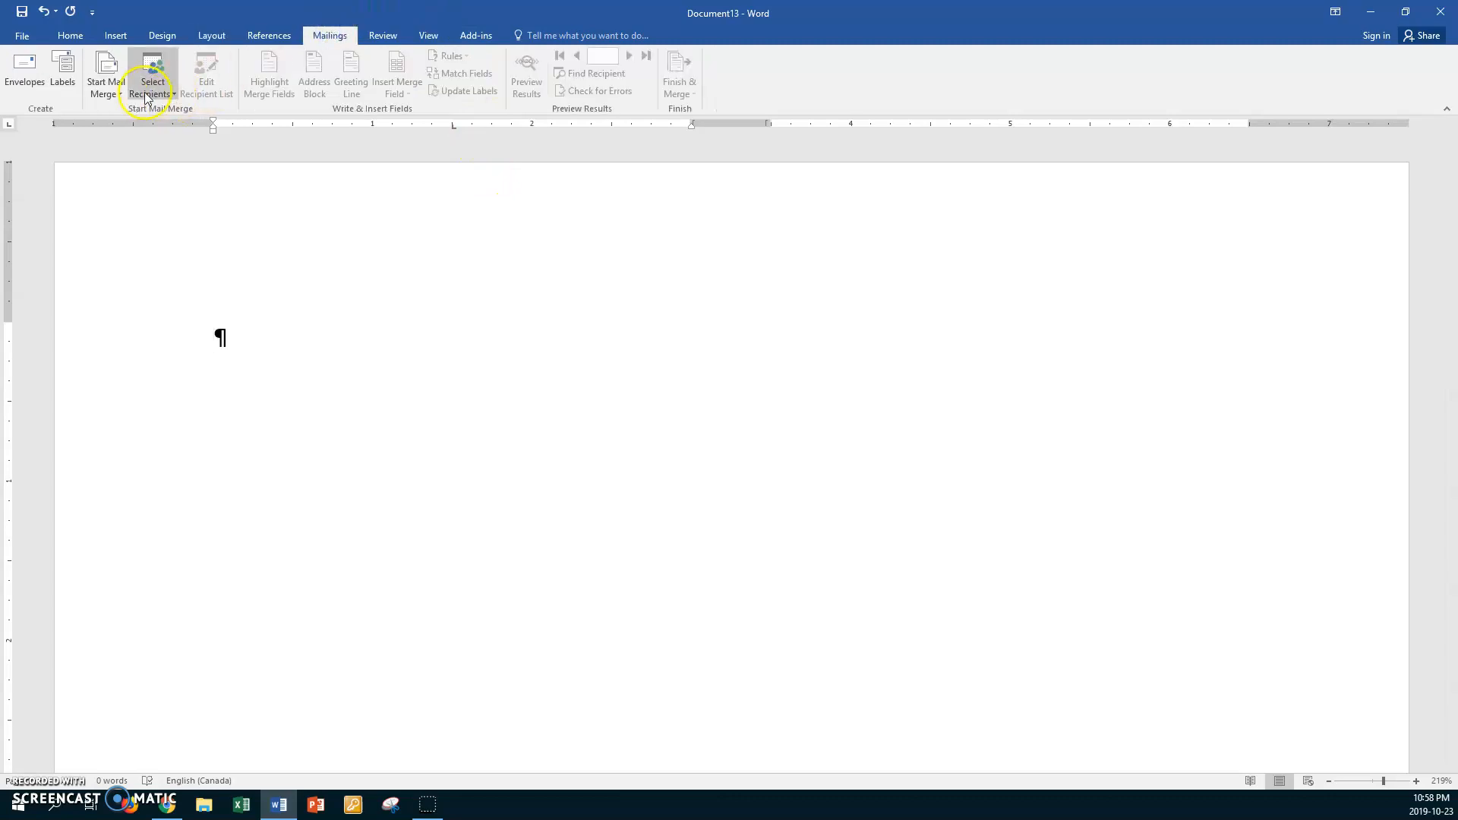
left_click(114, 92)
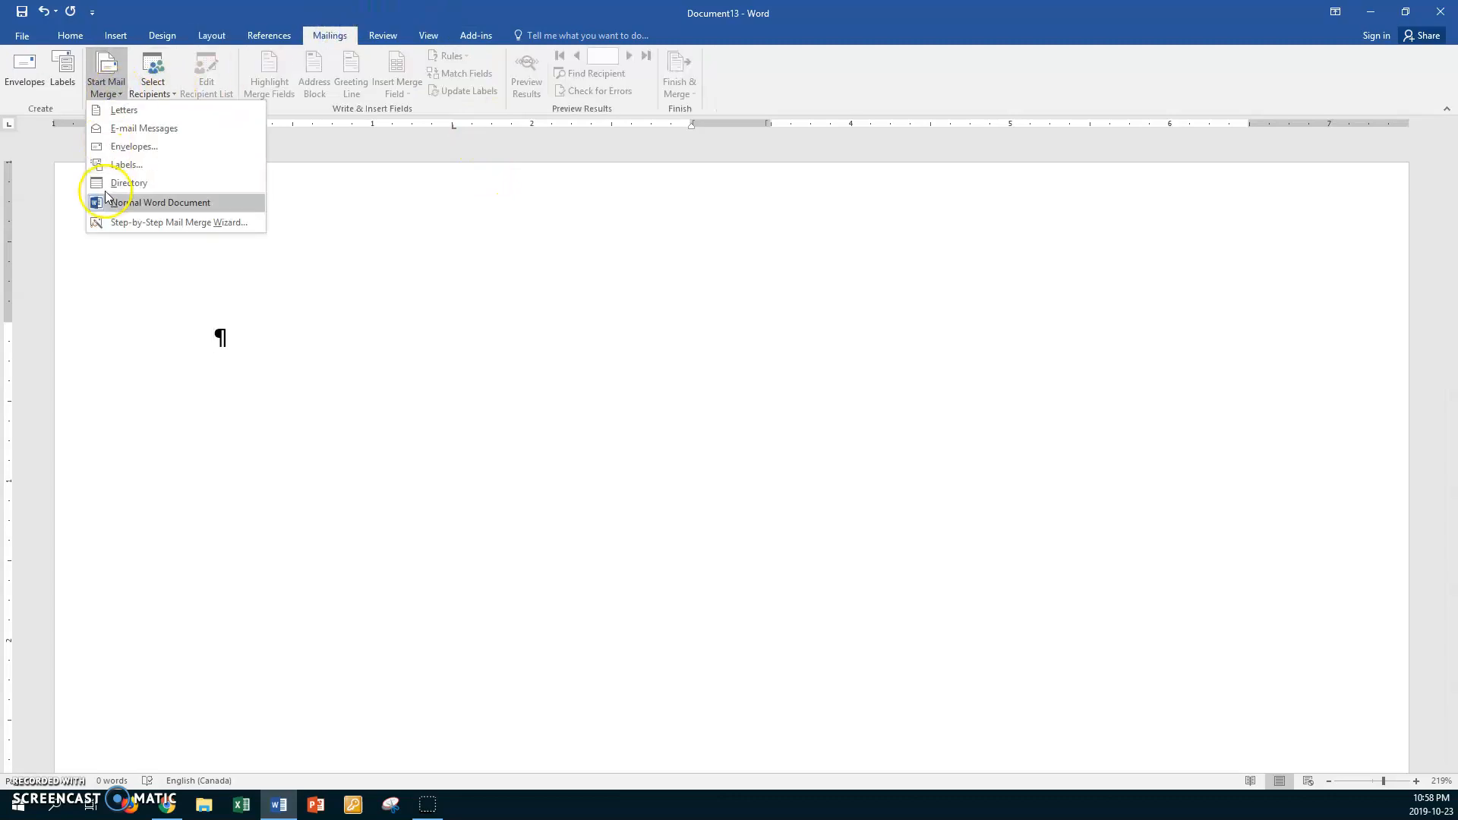
left_click(122, 222)
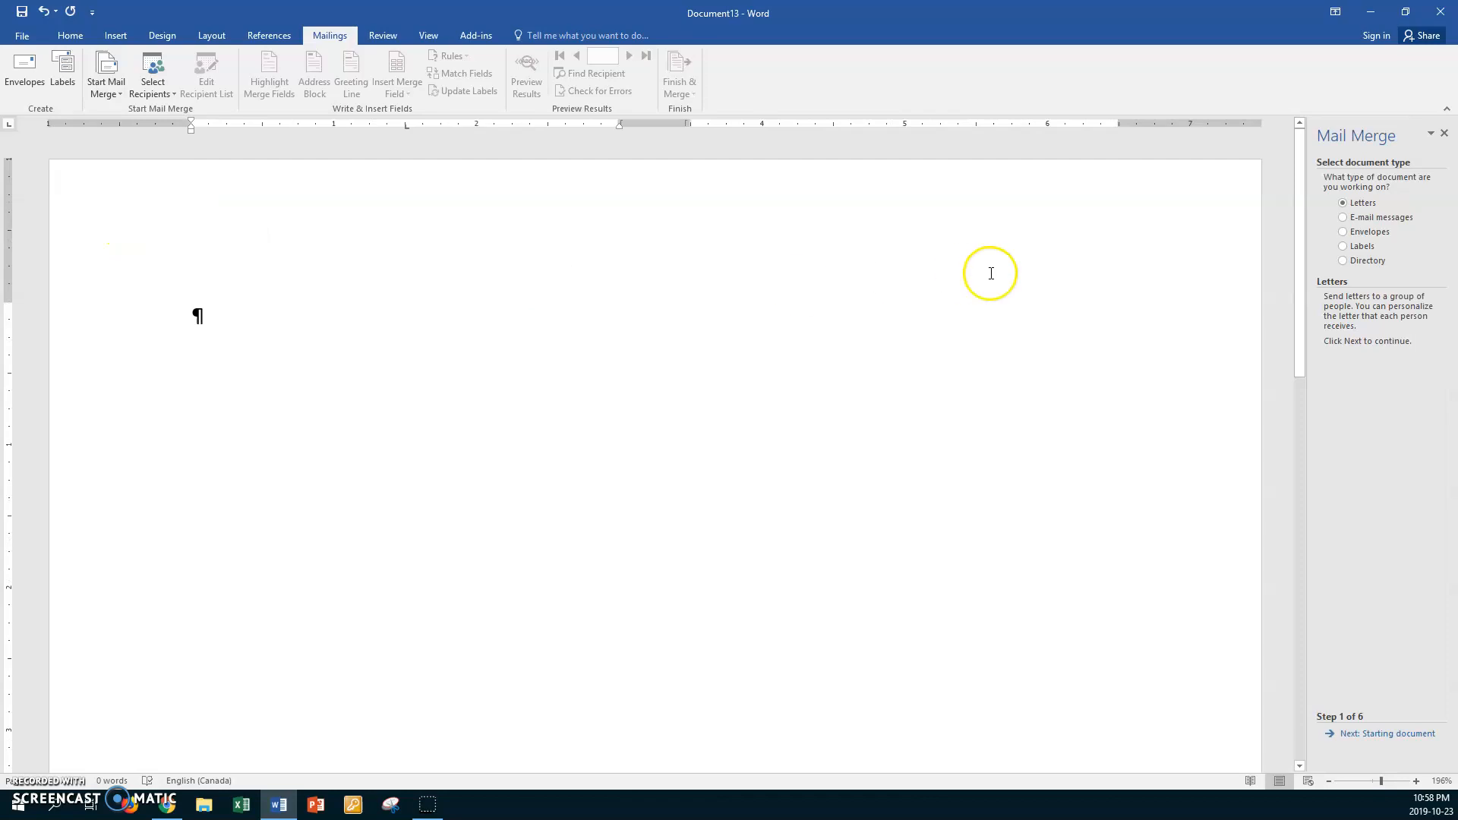
left_click(1343, 261)
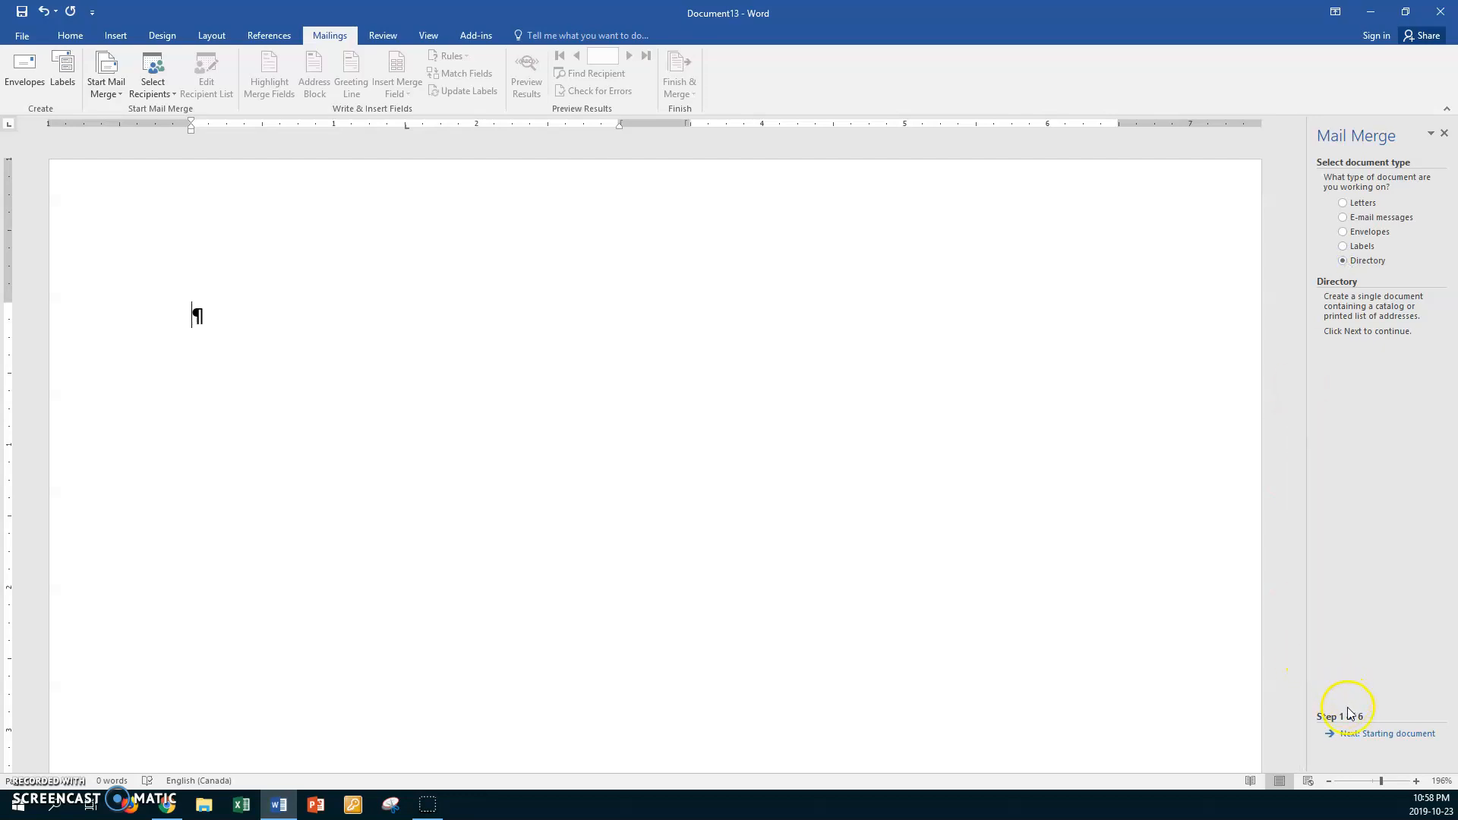
left_click(1359, 735)
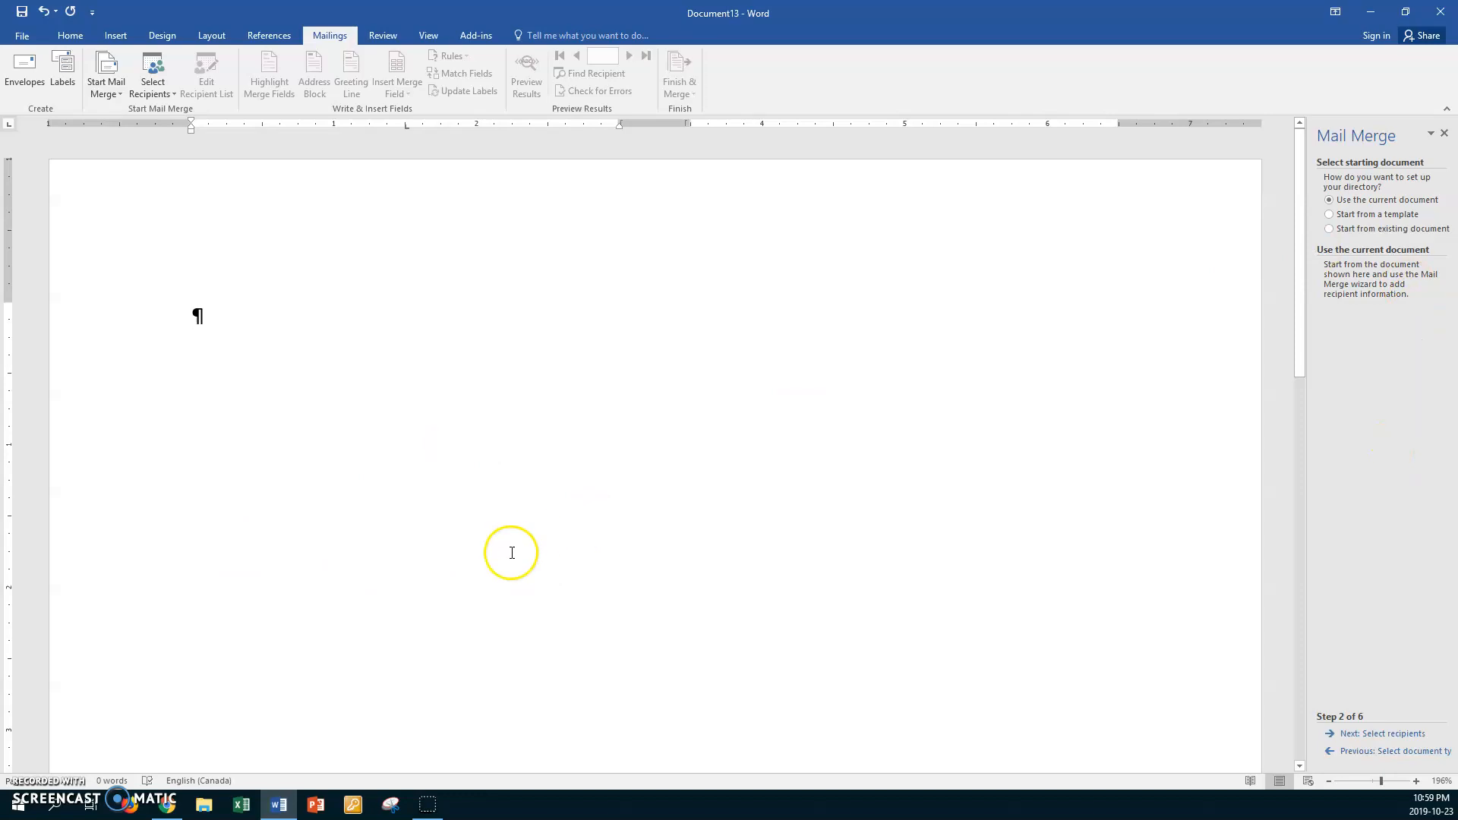
left_click(1382, 734)
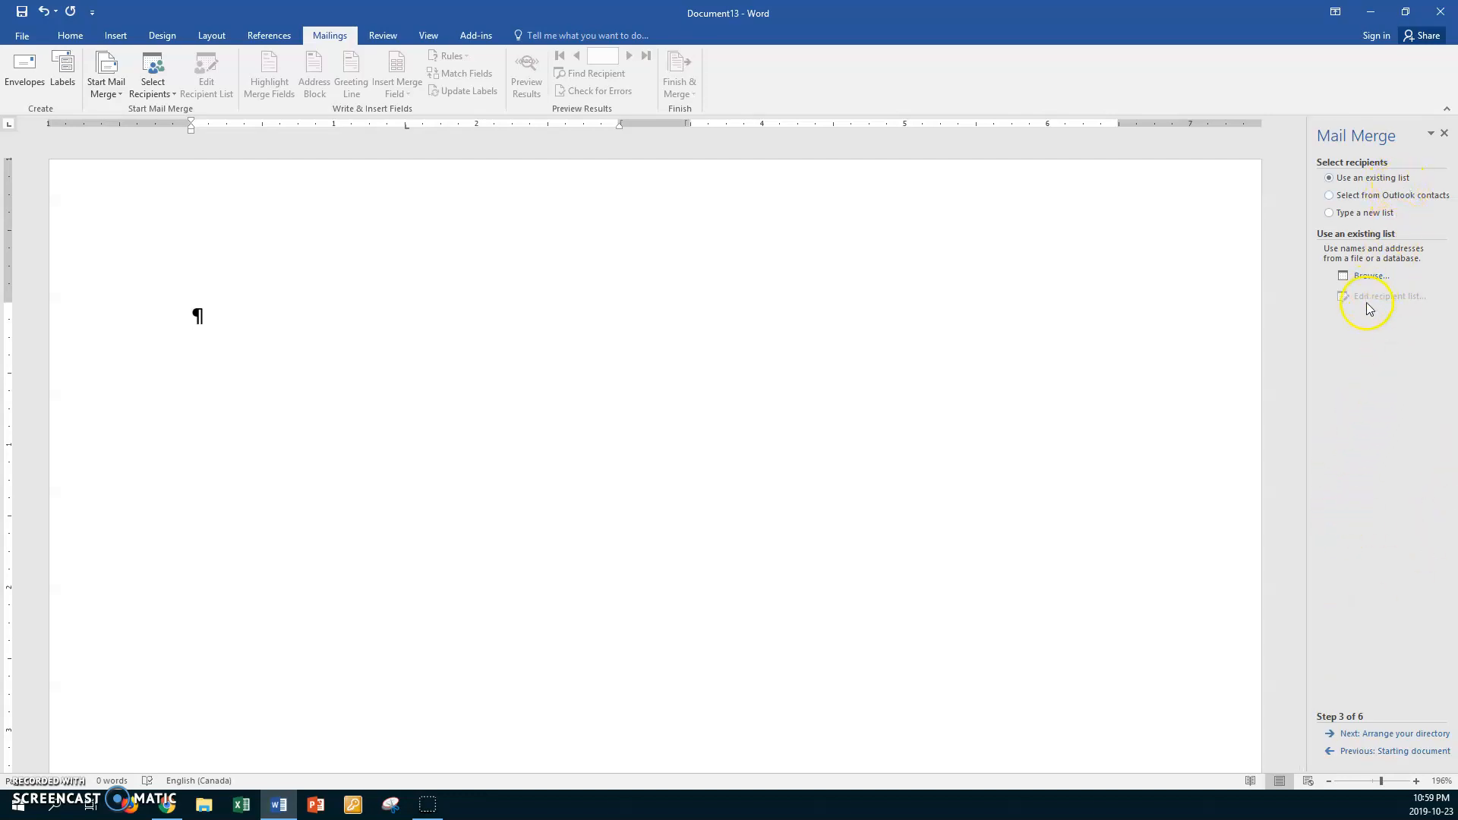
- Load the 48SOURCE database from the Mail Merge folder inside ABT as the existing recipient list
left_click(1373, 280)
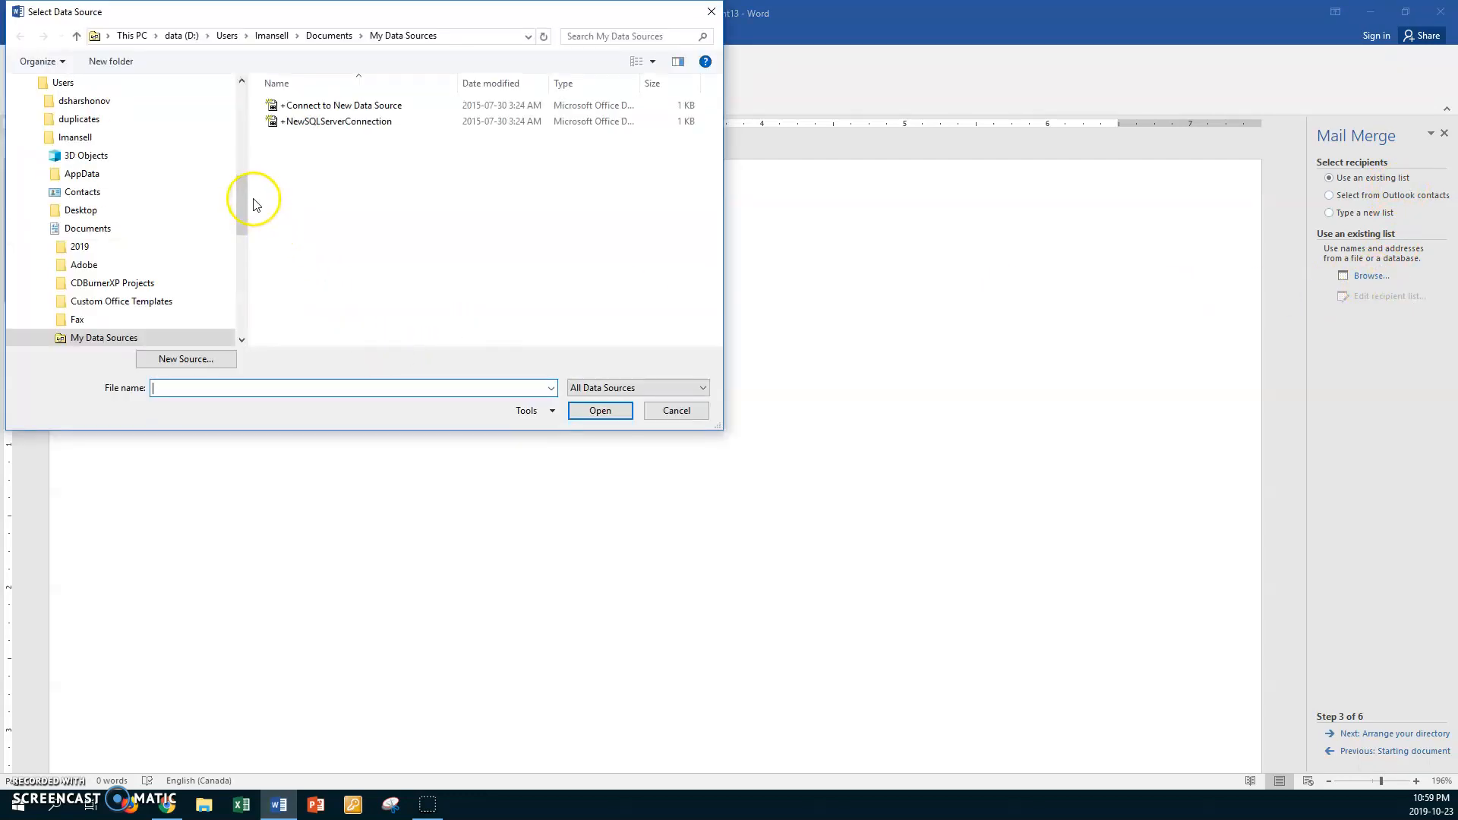
mouse_move(248, 196)
left_mouse_down()
mouse_move(229, 301)
mouse_move(253, 193)
left_mouse_up()
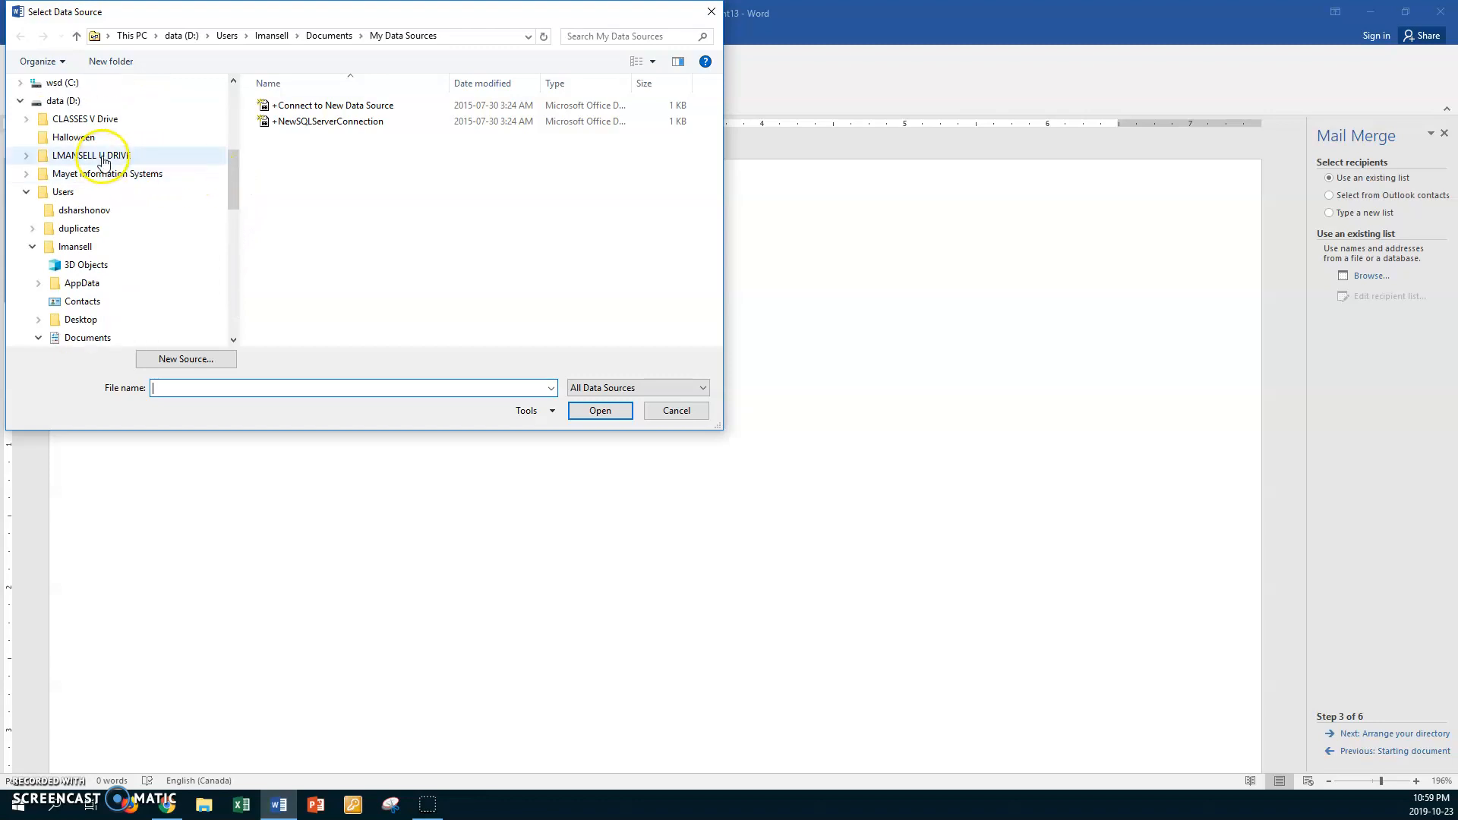
left_click(102, 156)
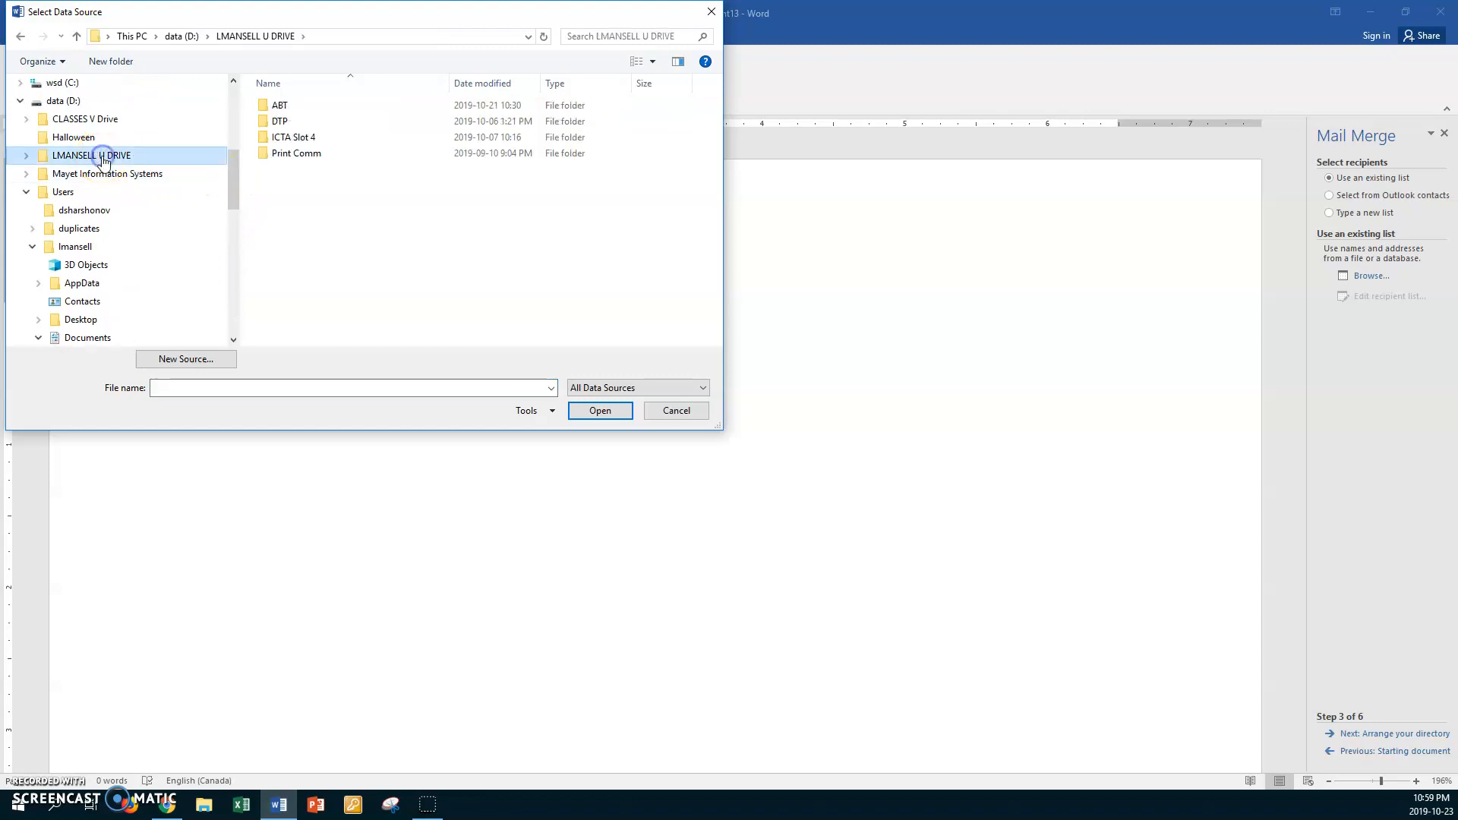
double_click(262, 105)
double_click(266, 153)
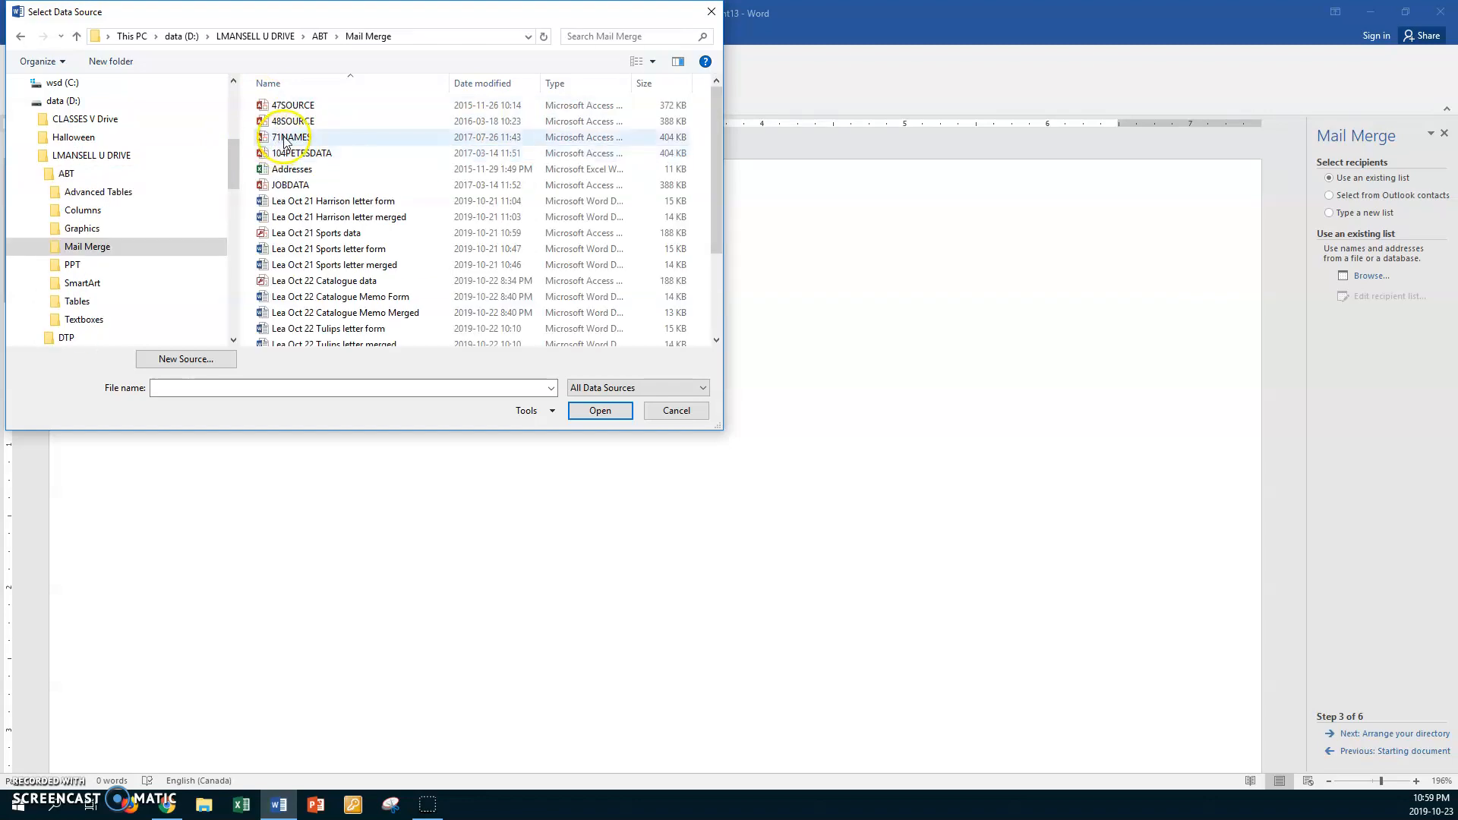
left_click(265, 122)
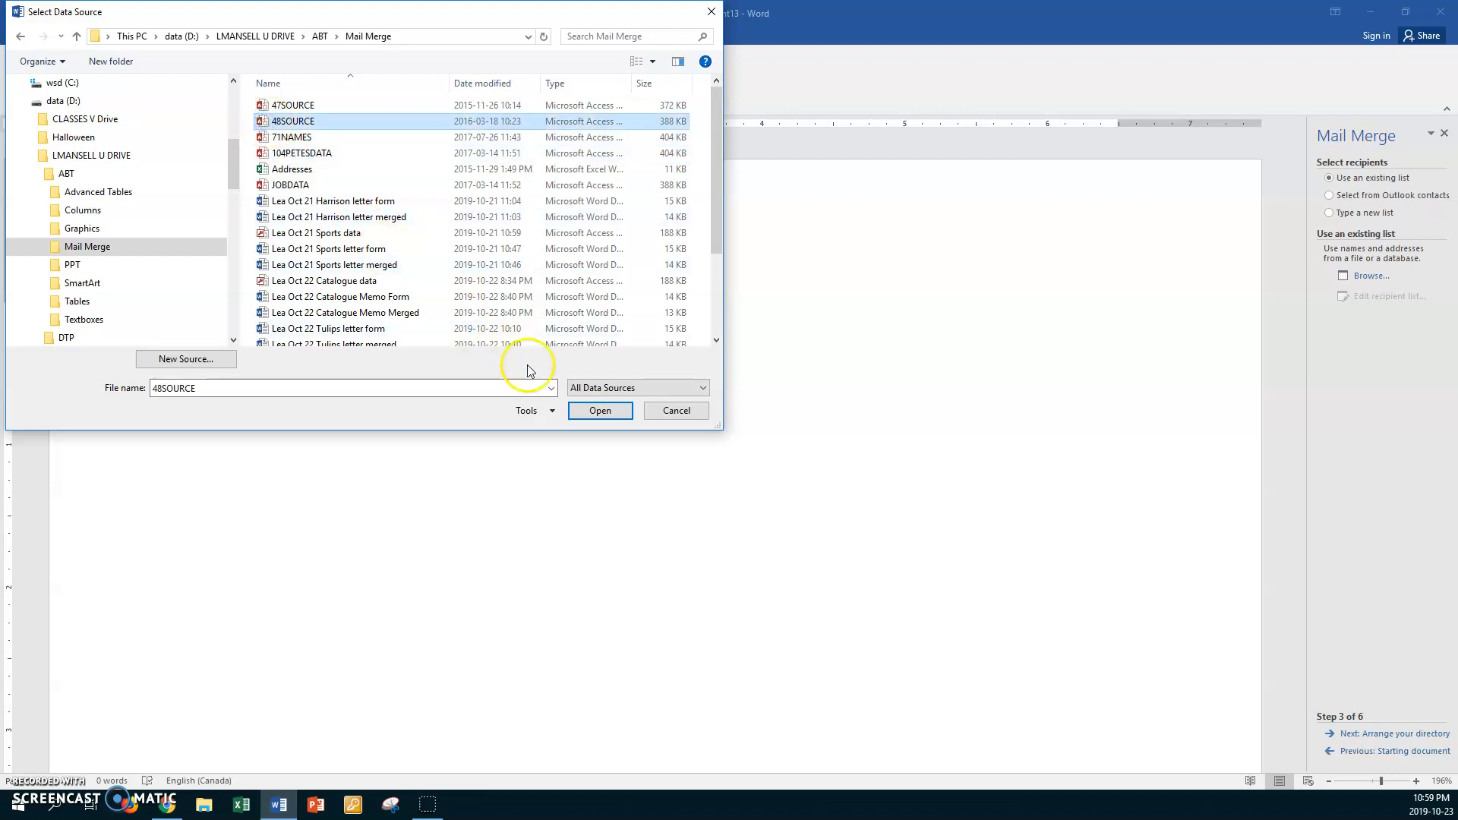
left_click(593, 410)
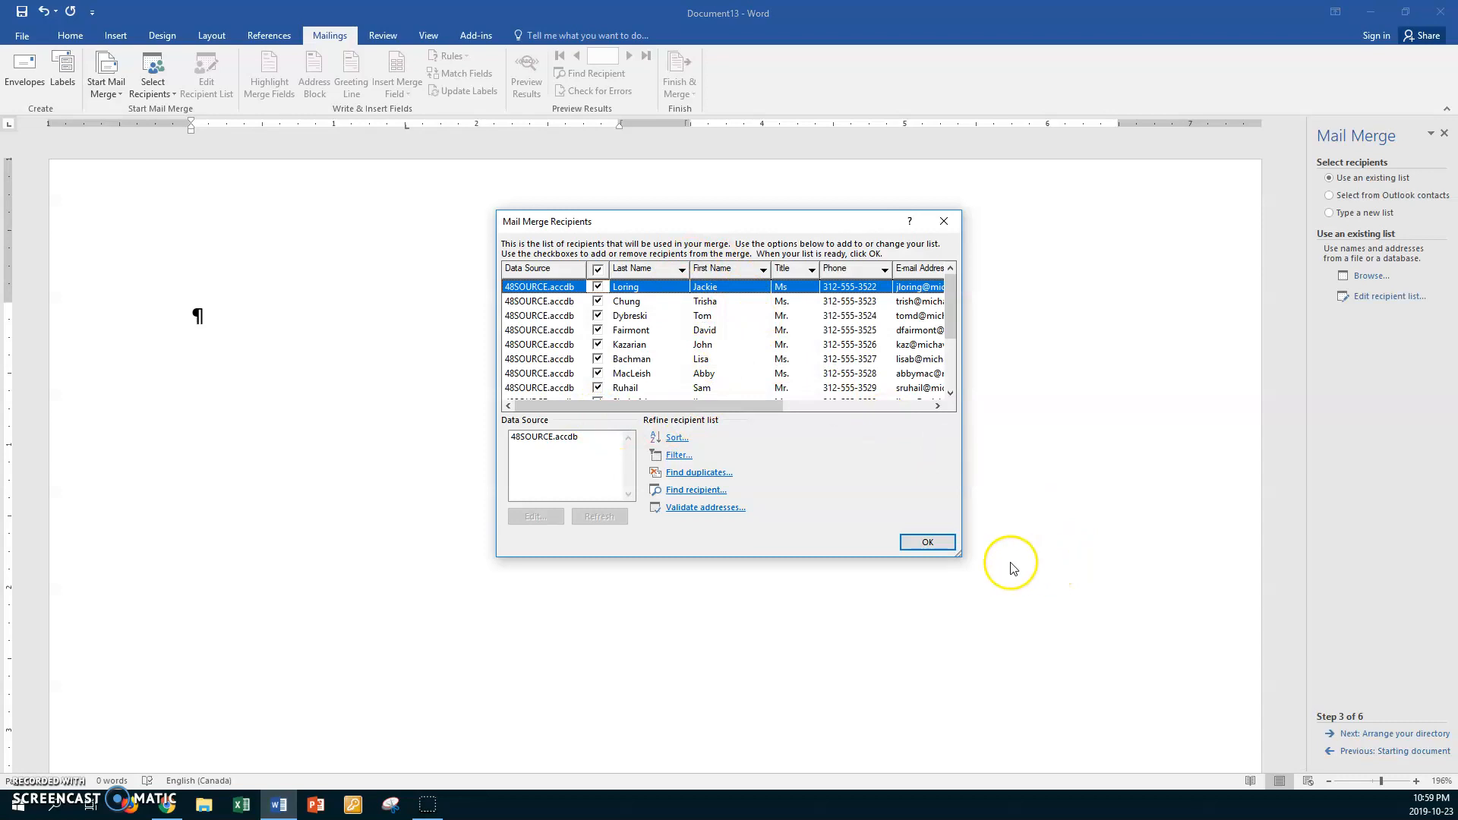
- Widen the recipient list window to show all fields, sort the recipients by last name in ascending order, and accept the list
left_click_drag(960, 545, 1187, 541)
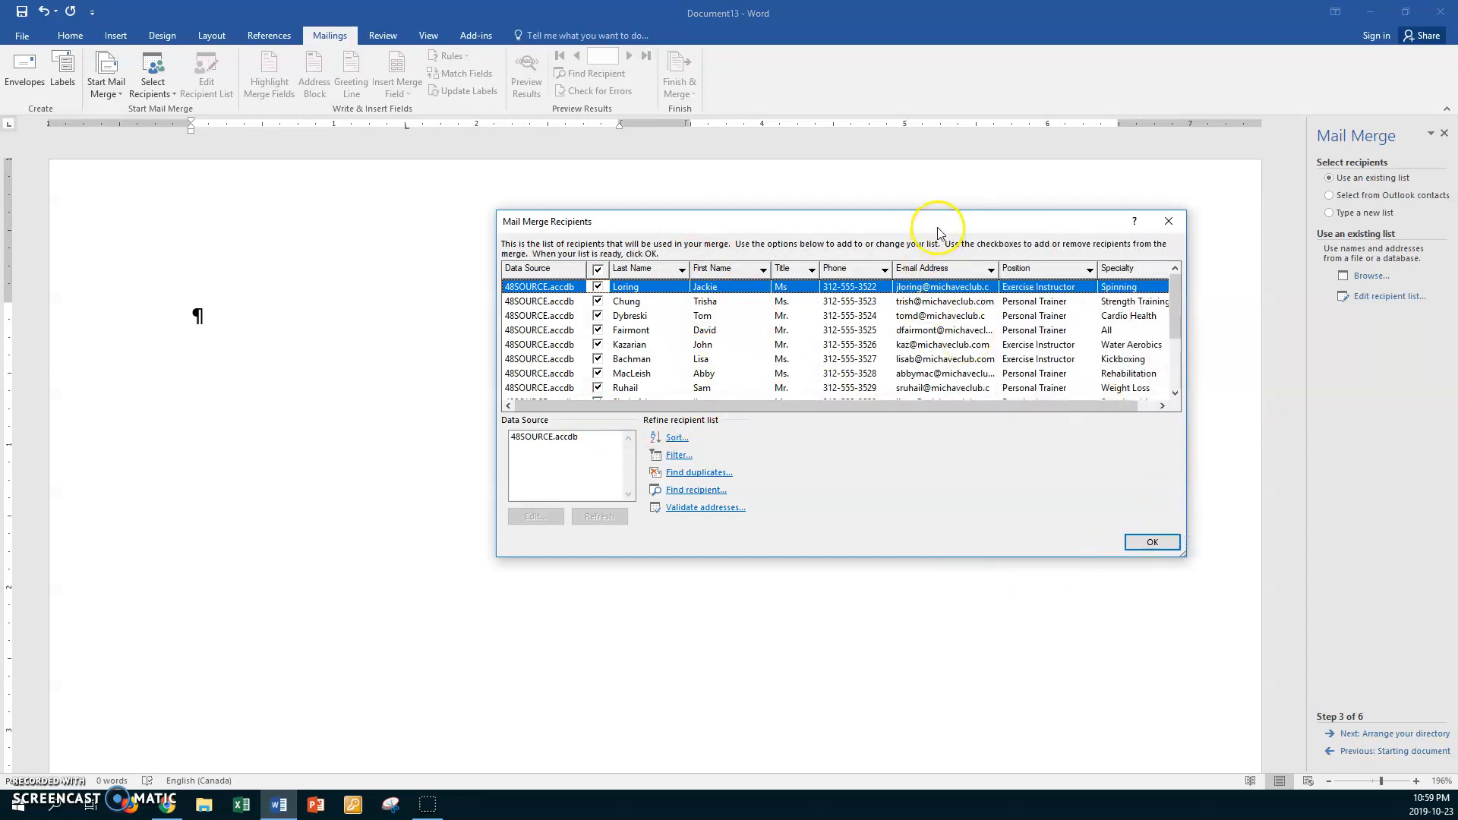
left_click_drag(937, 221, 703, 241)
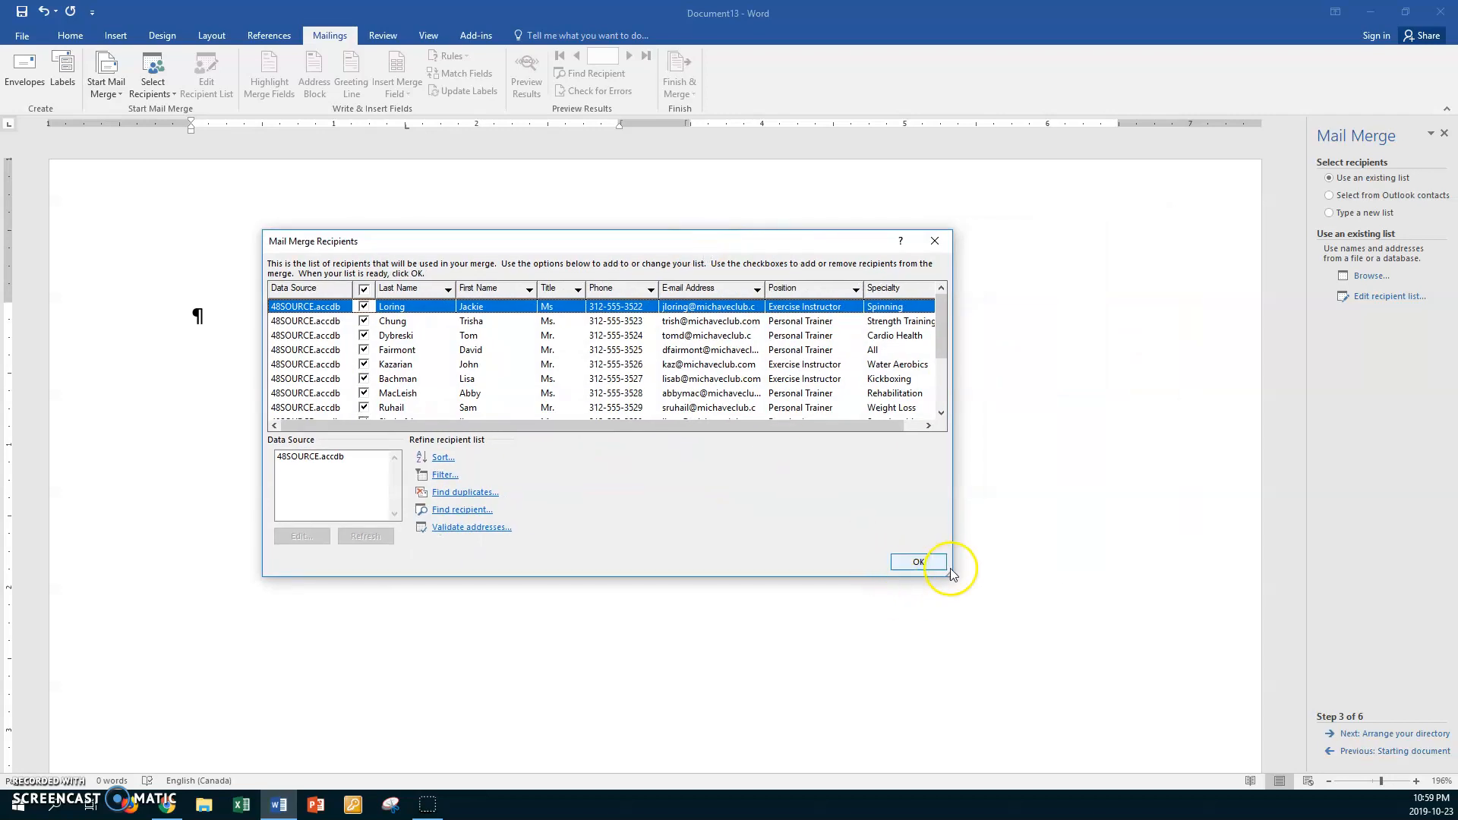
left_click_drag(953, 575, 1024, 567)
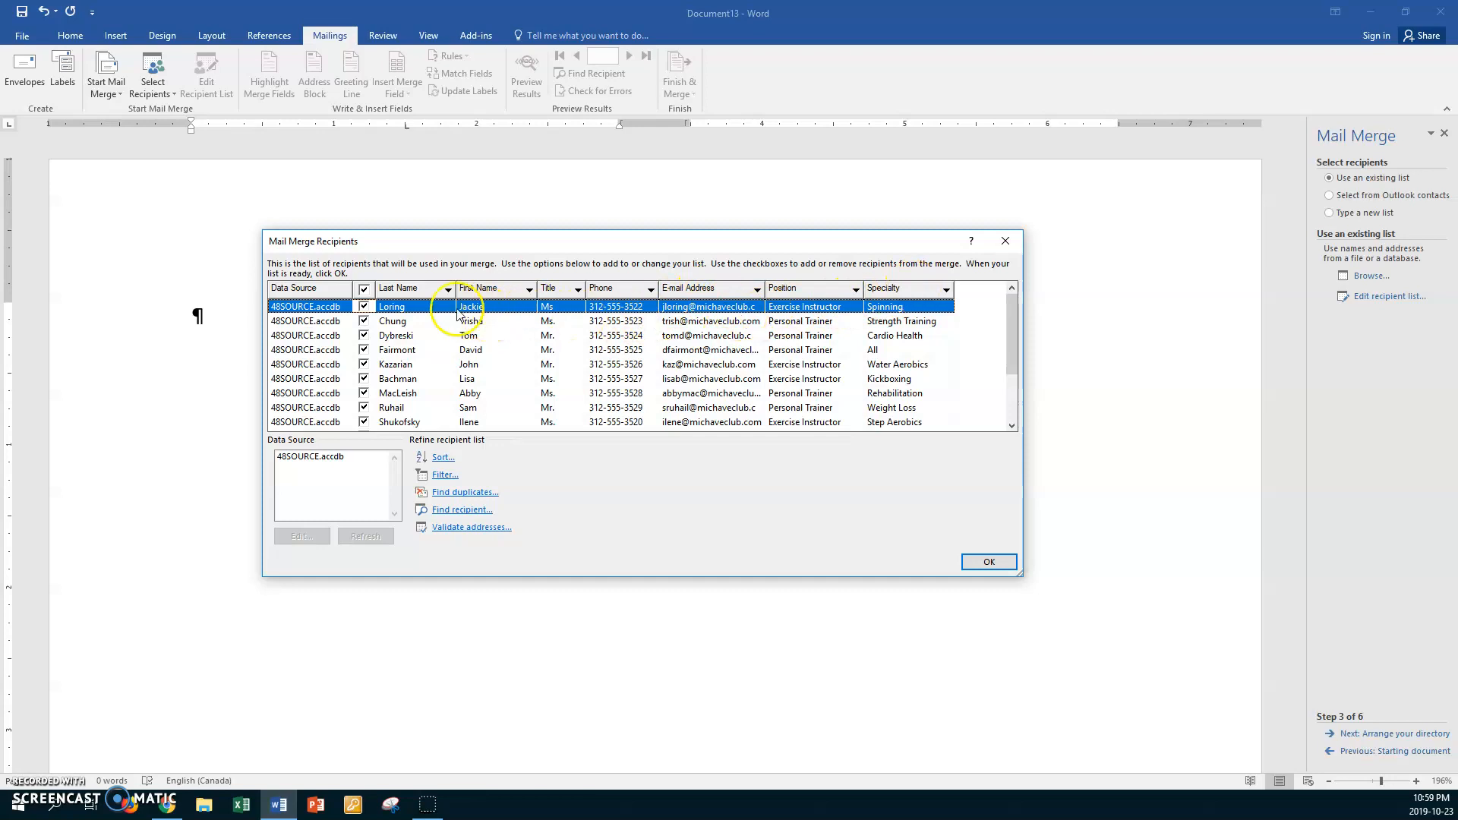
left_click(387, 292)
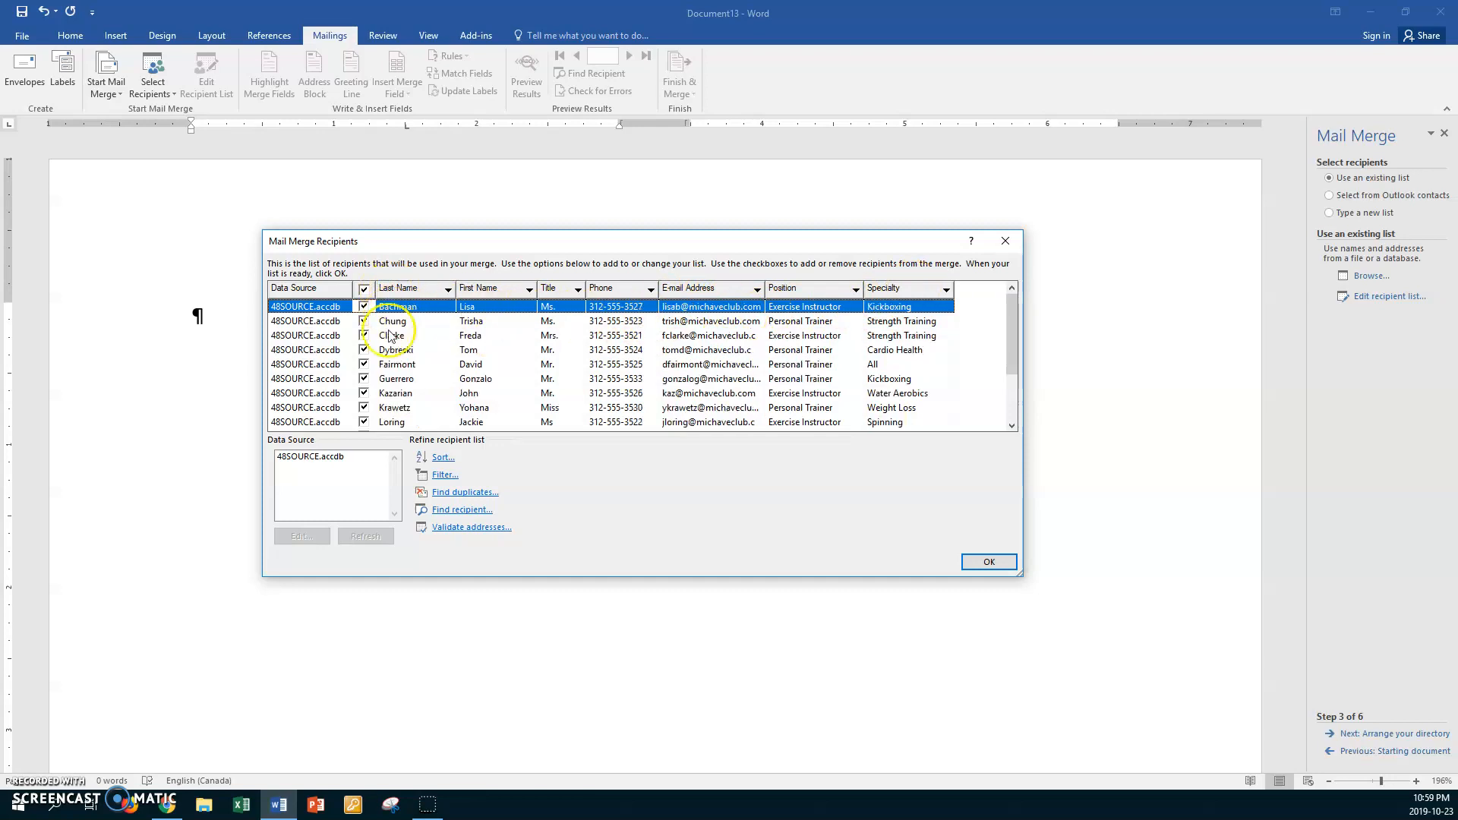
left_click(402, 290)
left_click(403, 292)
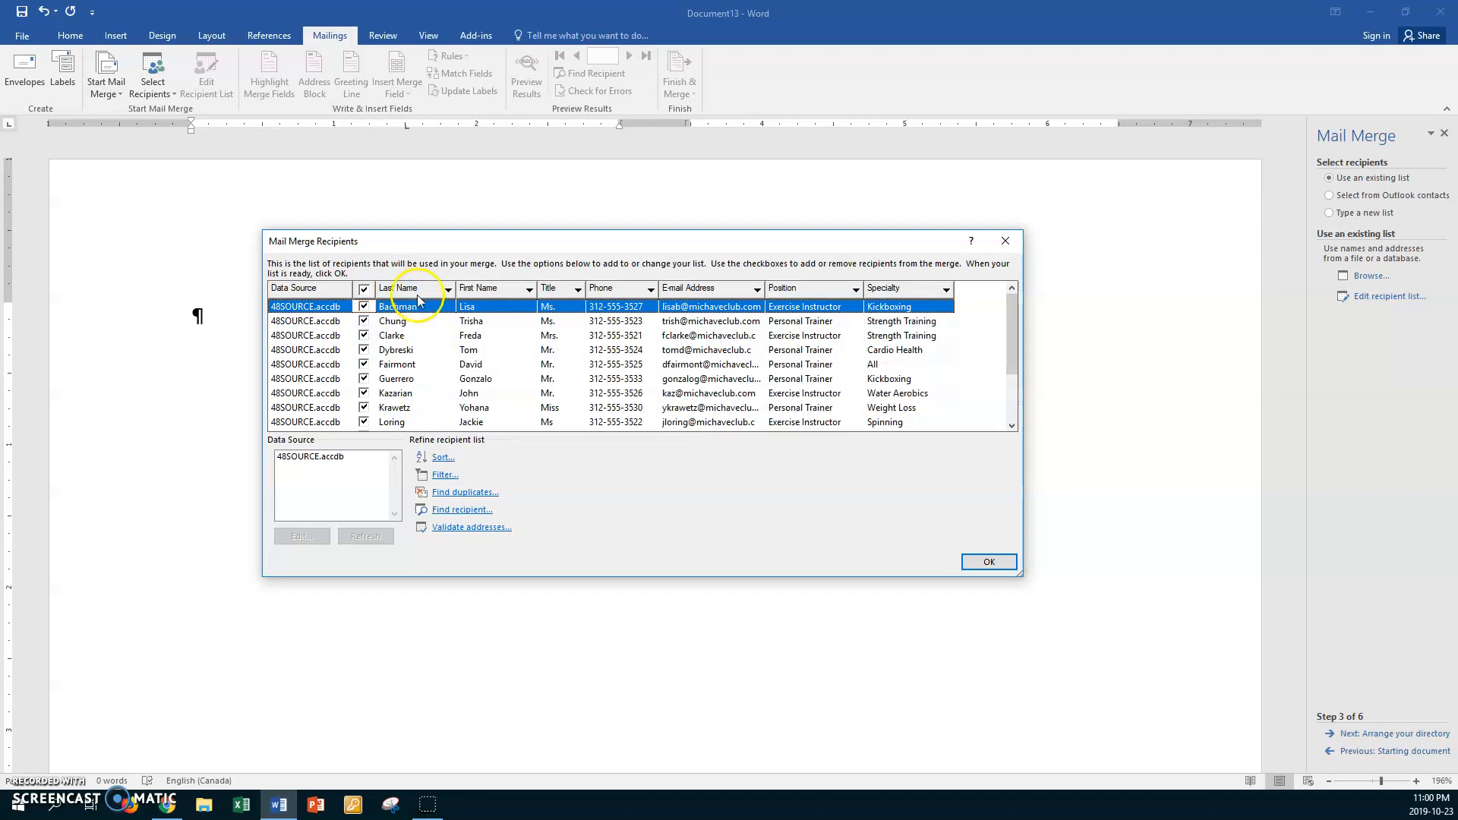
left_click(989, 563)
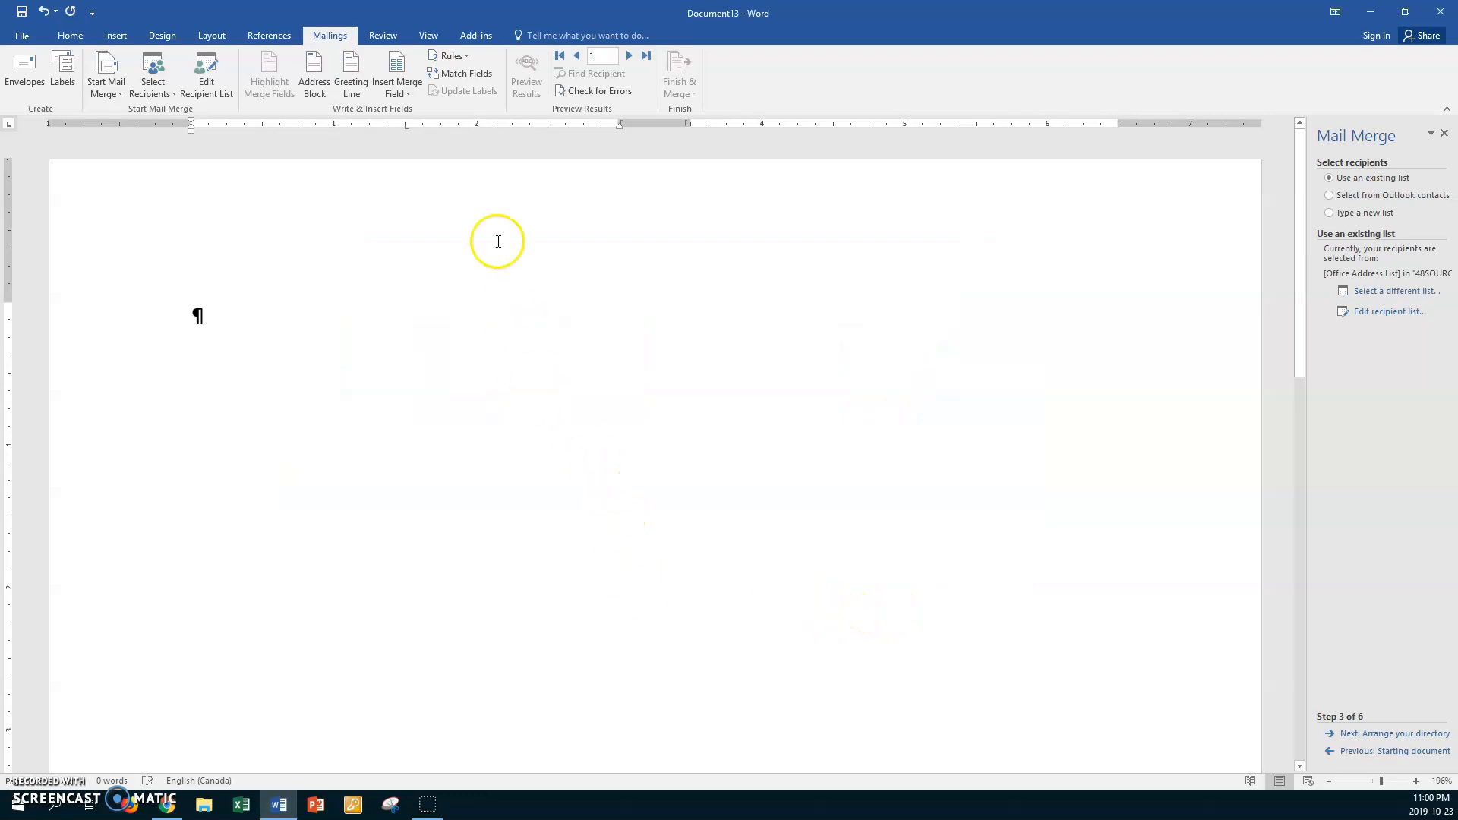
- Insert the First_Name and Last_Name merge fields on the first line, separated by a space
left_click(412, 91)
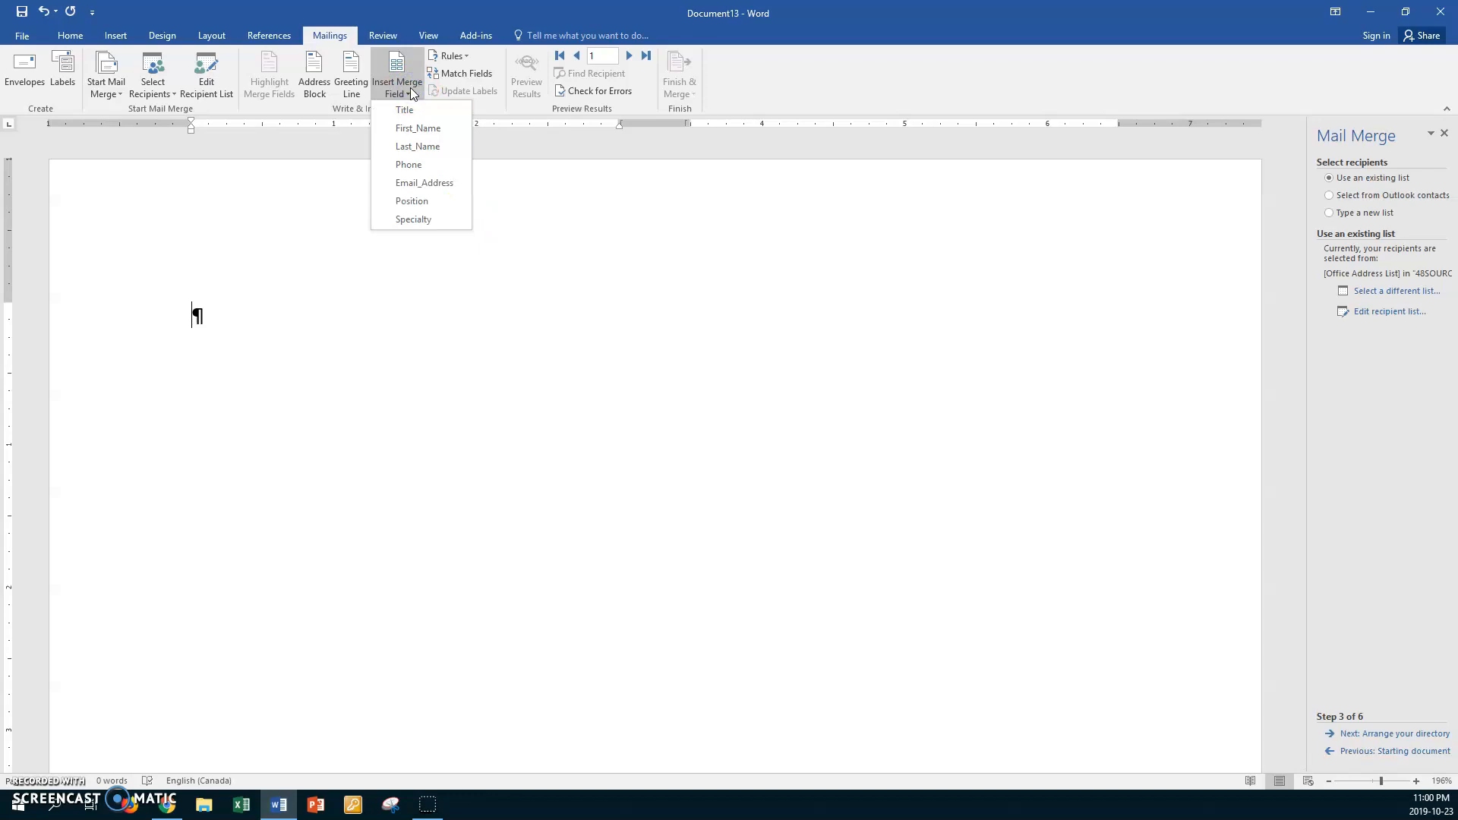
left_click(407, 127)
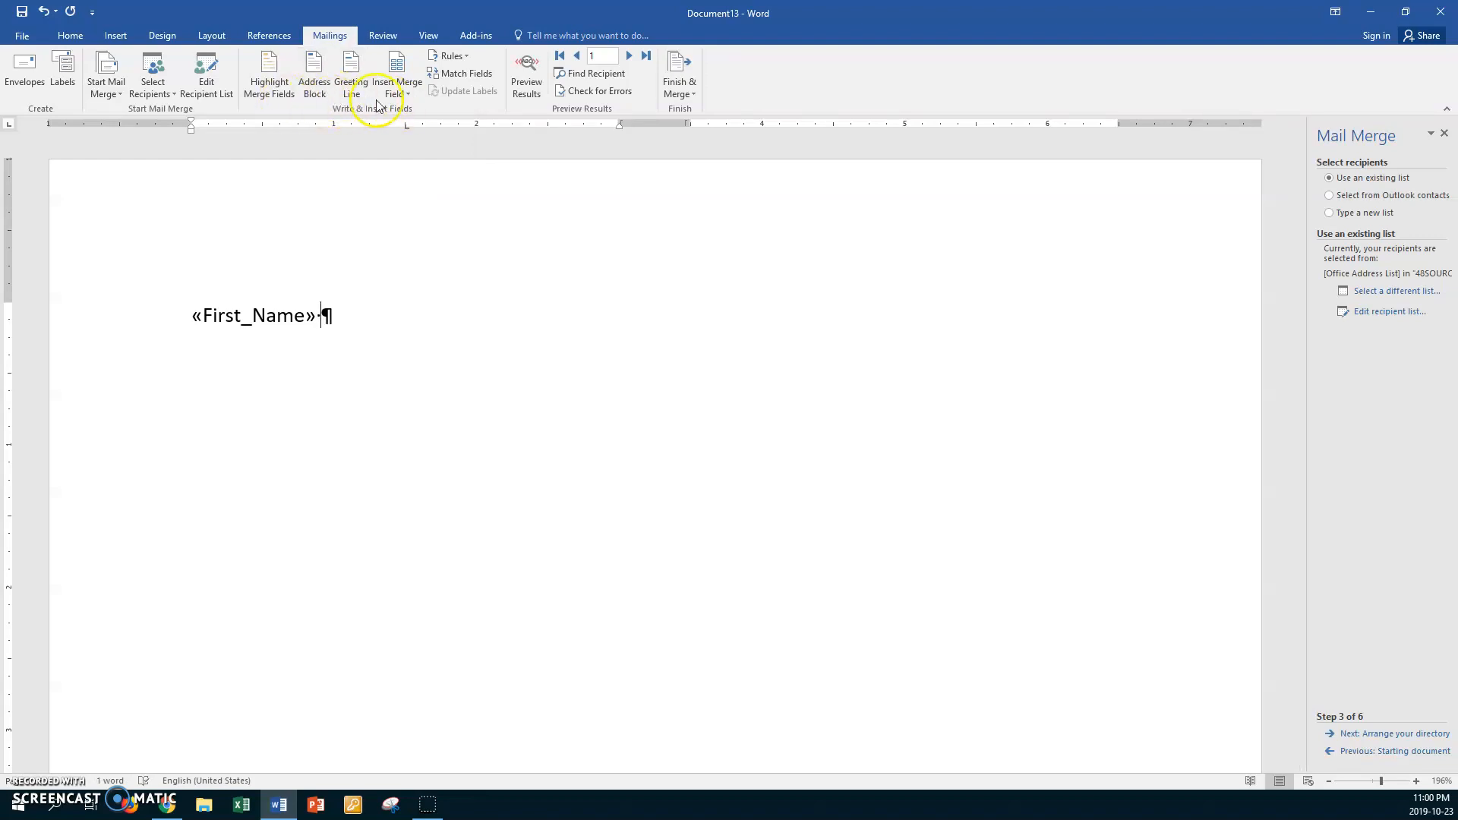
left_click(400, 94)
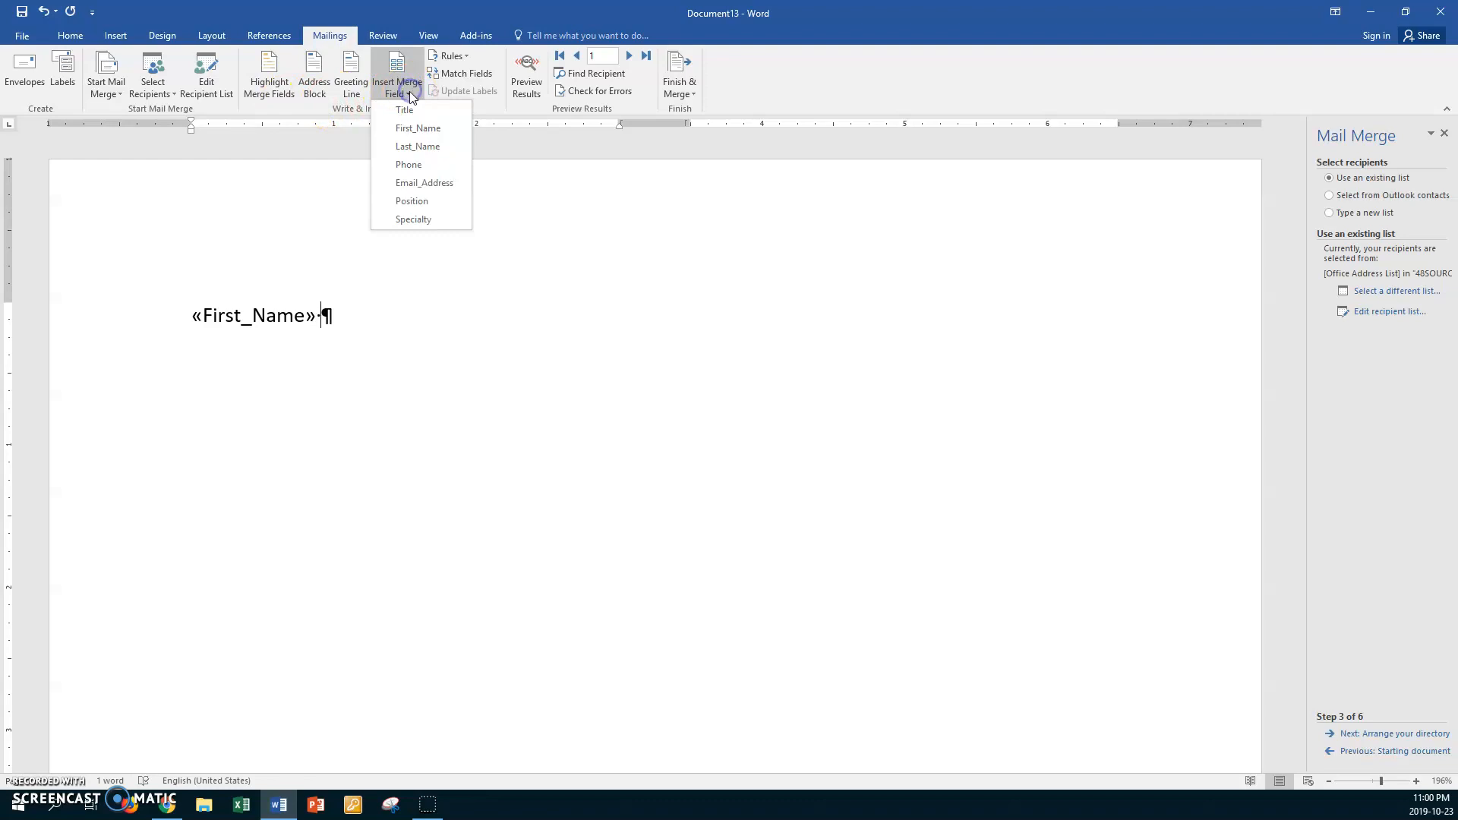
left_click(423, 145)
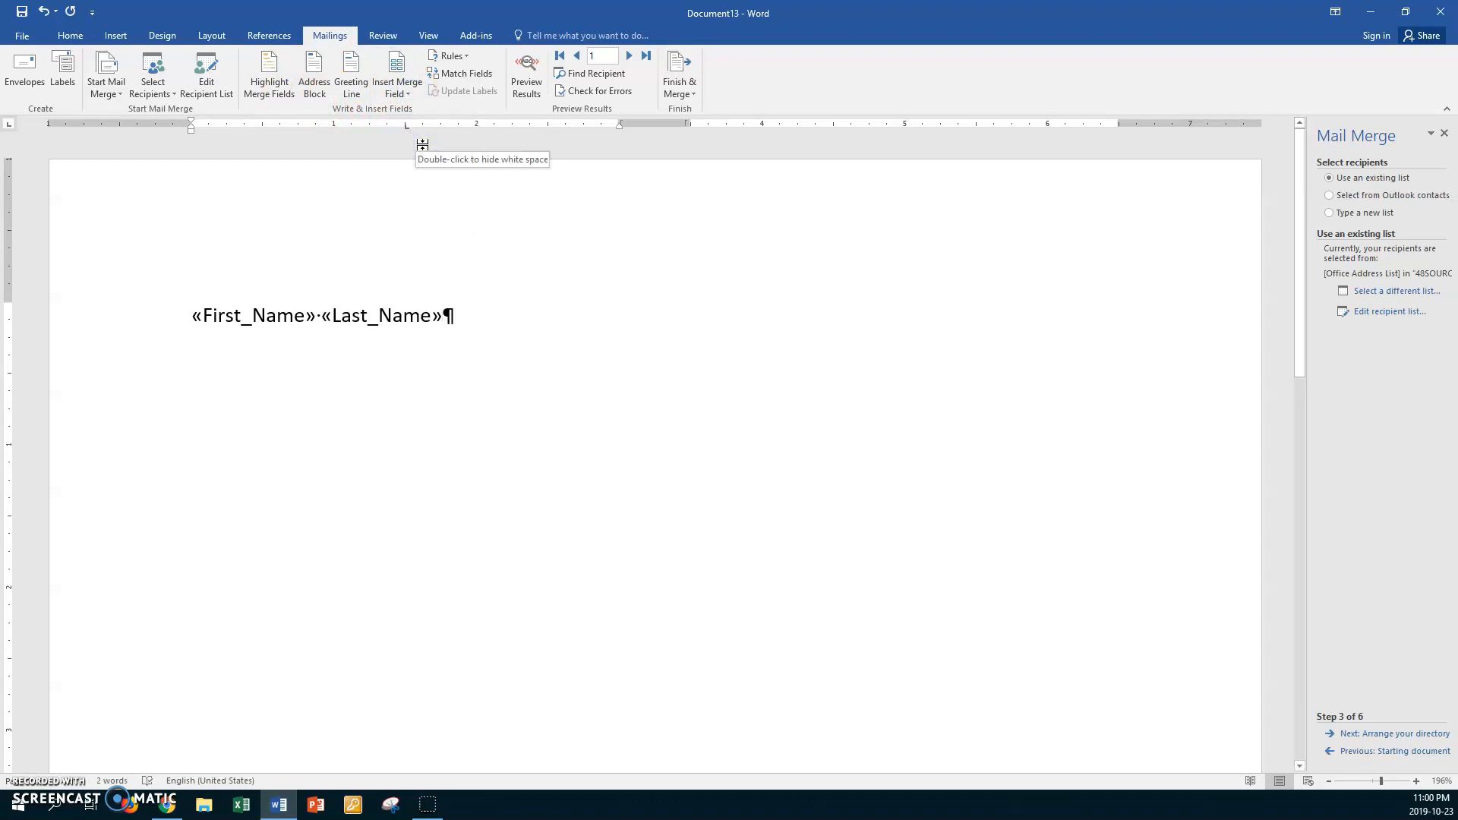
- Add a second line below the name containing the Email_Address merge field
key("Return")
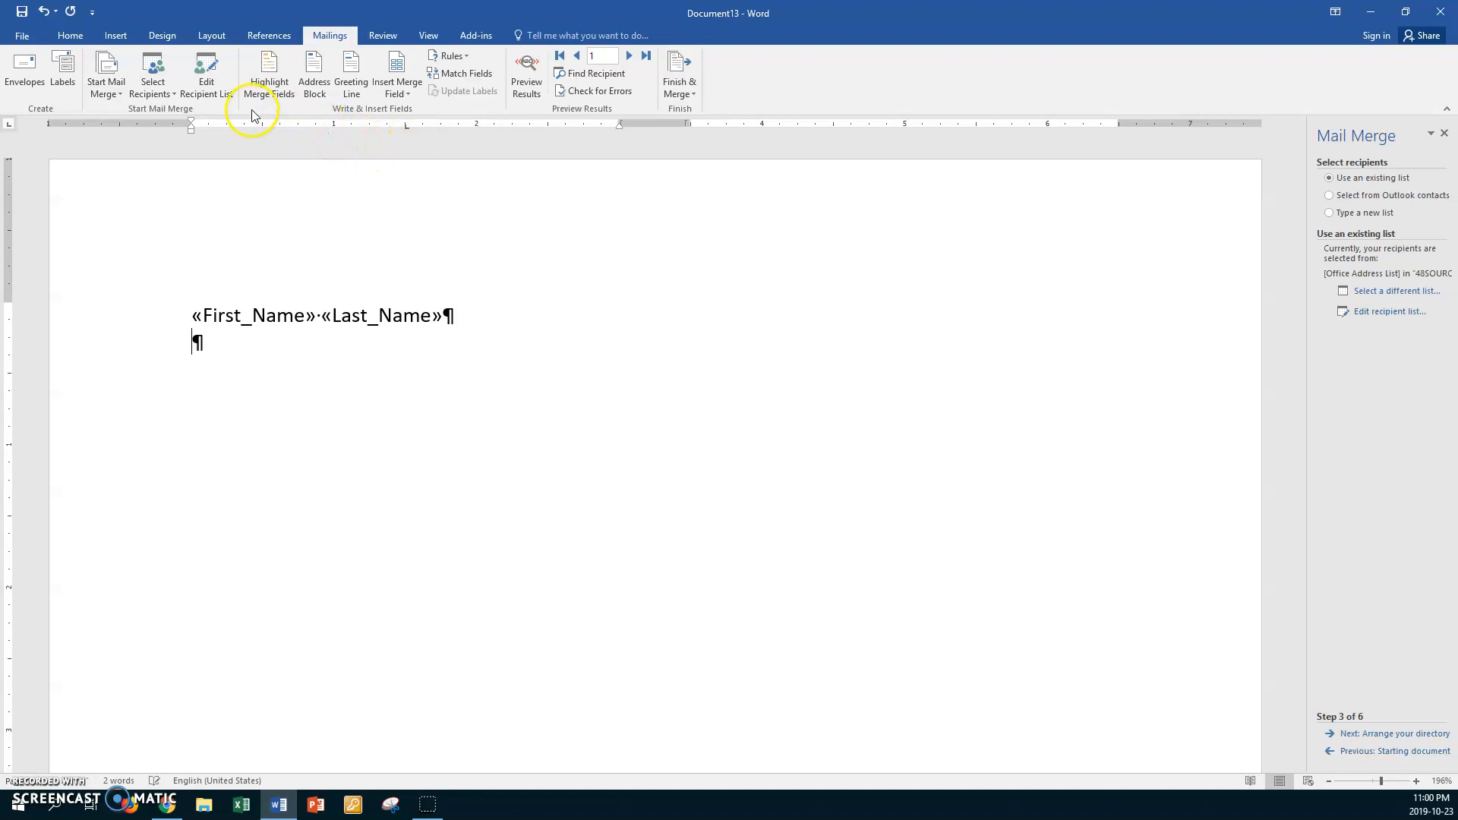
left_click(398, 85)
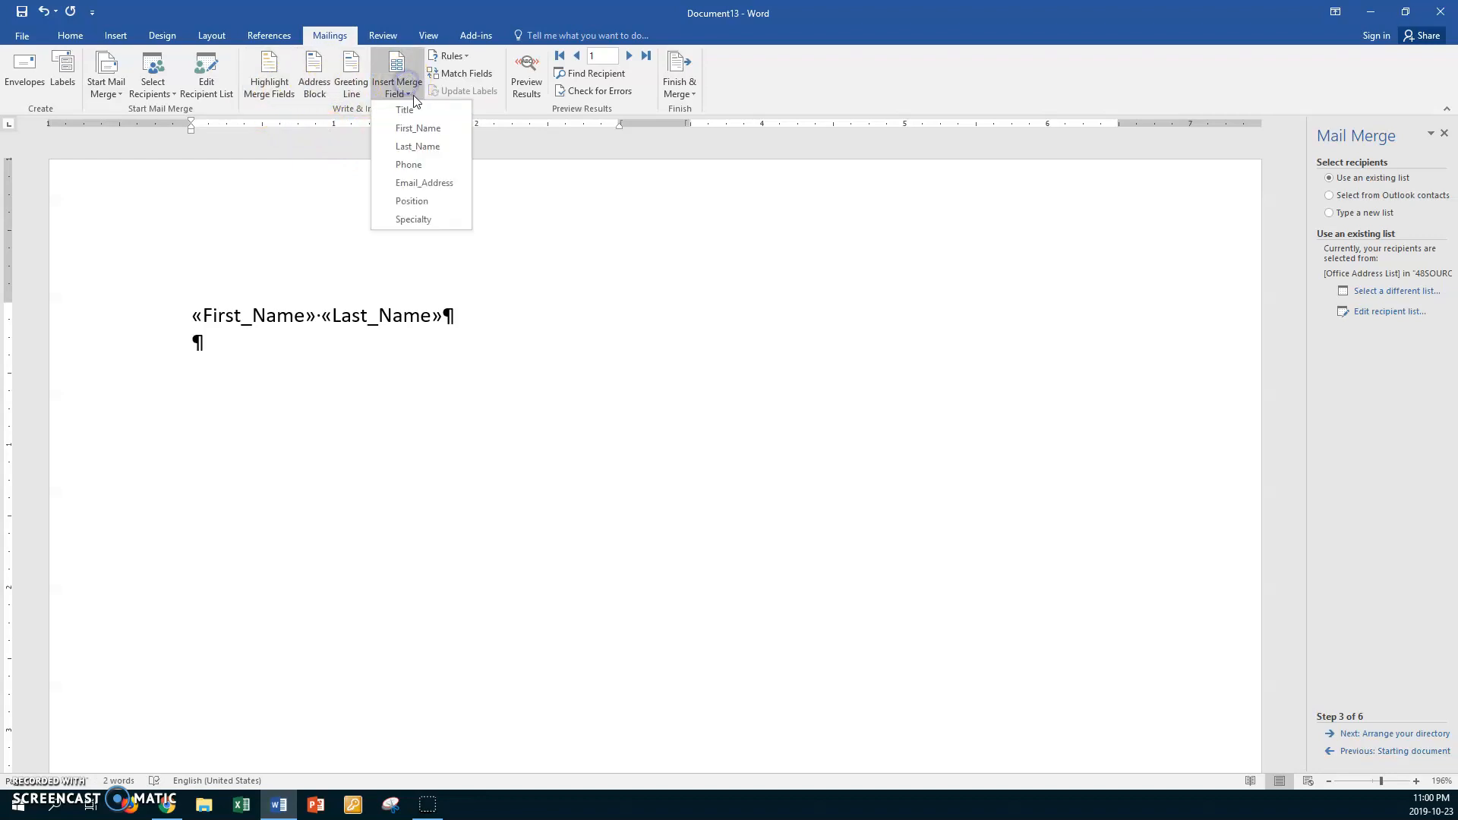
left_click(421, 183)
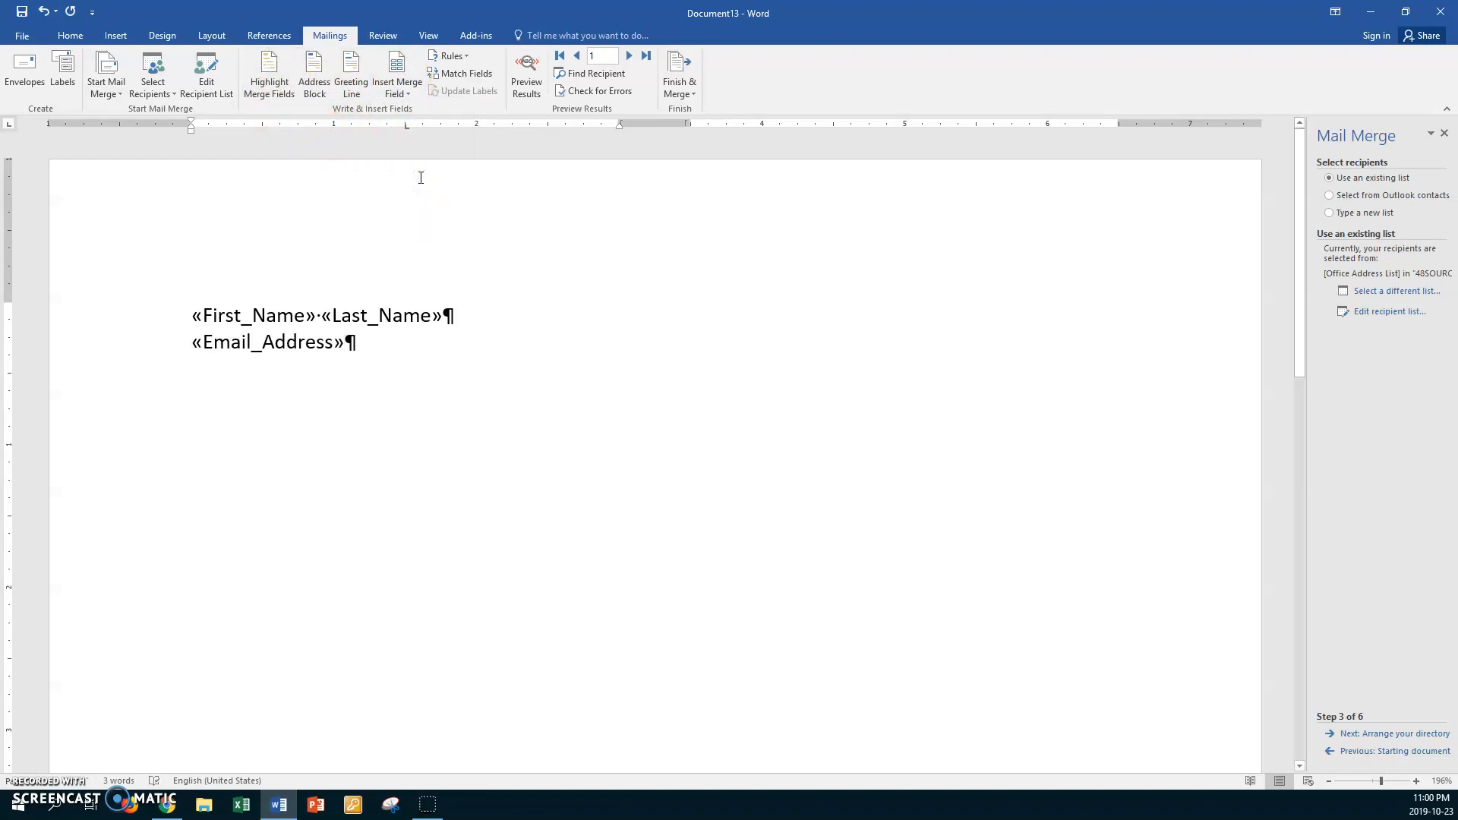
- Add a third line with the Specialty and Phone merge fields, separated by a tab
key("Return")
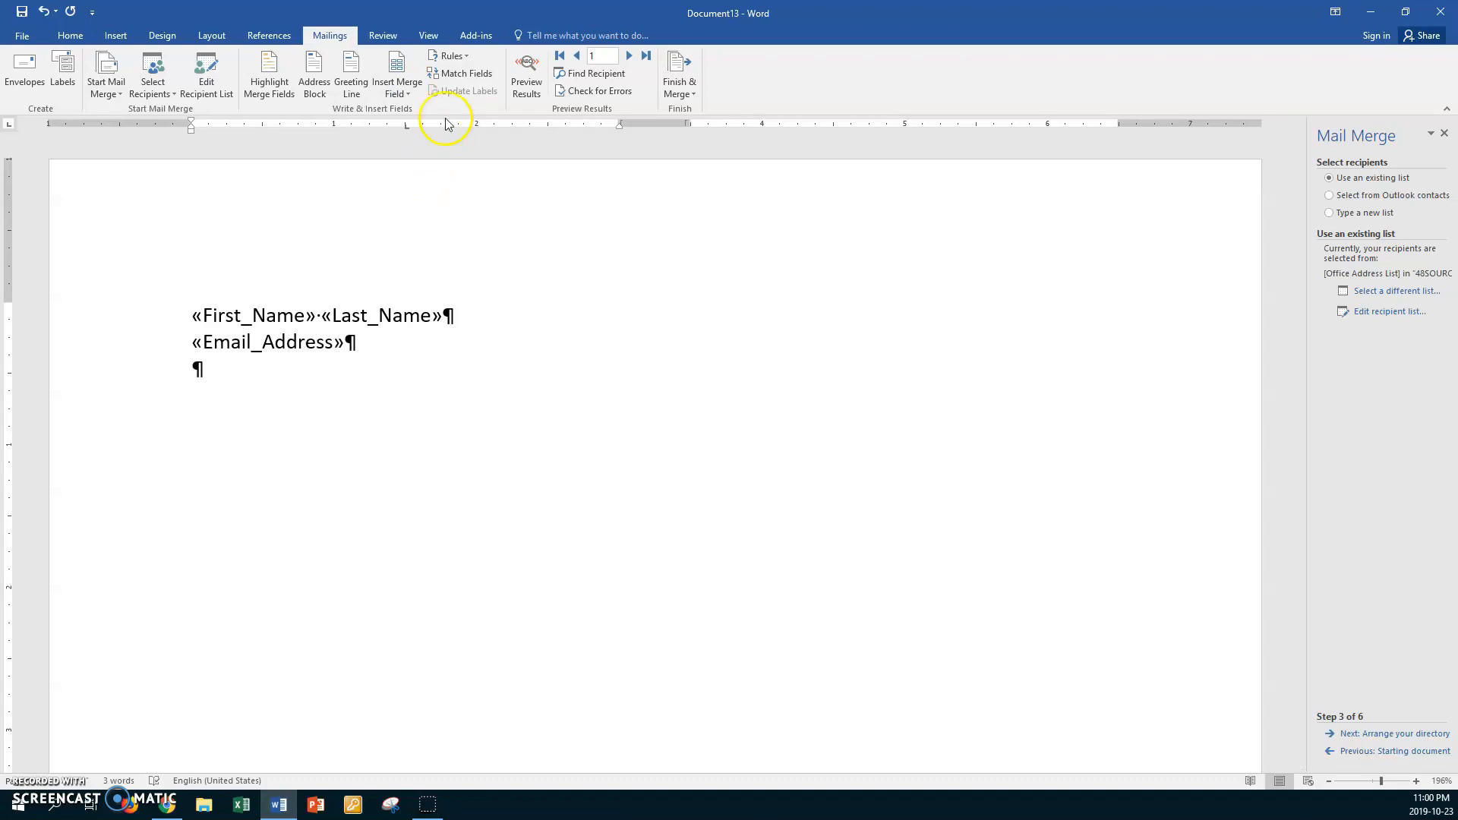
left_click(413, 90)
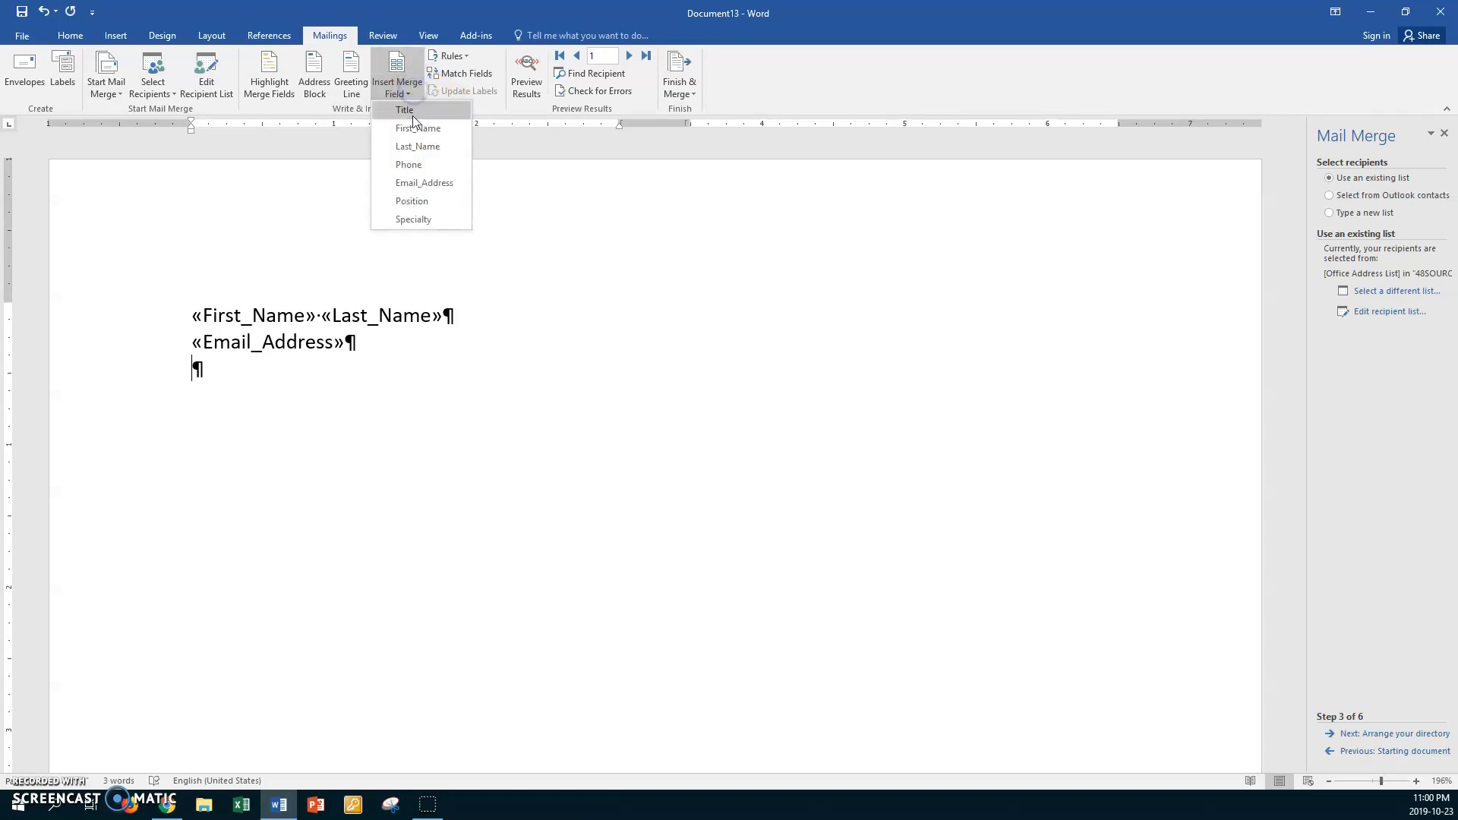
left_click(410, 218)
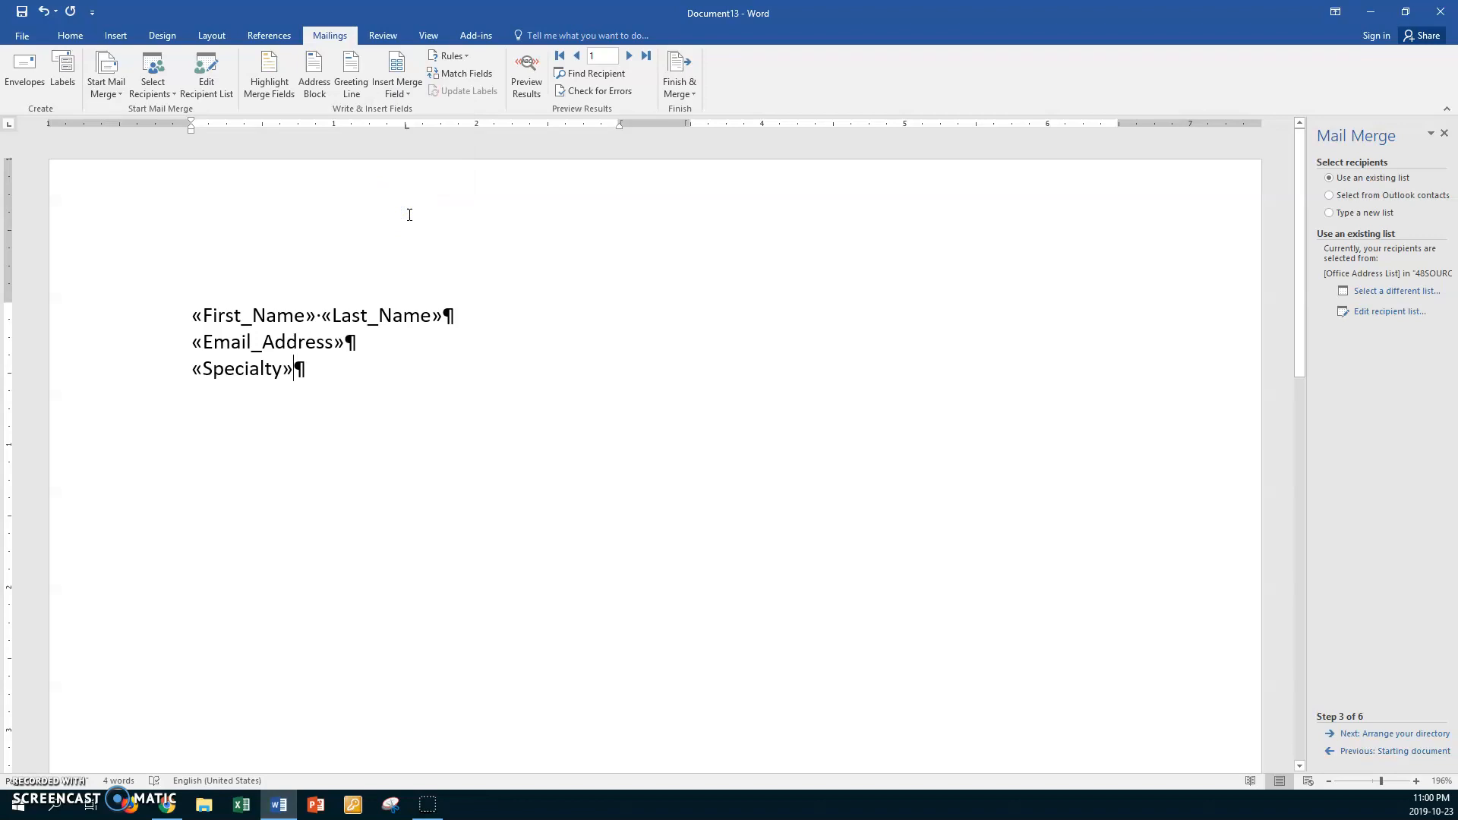
key("Tab")
left_click(416, 88)
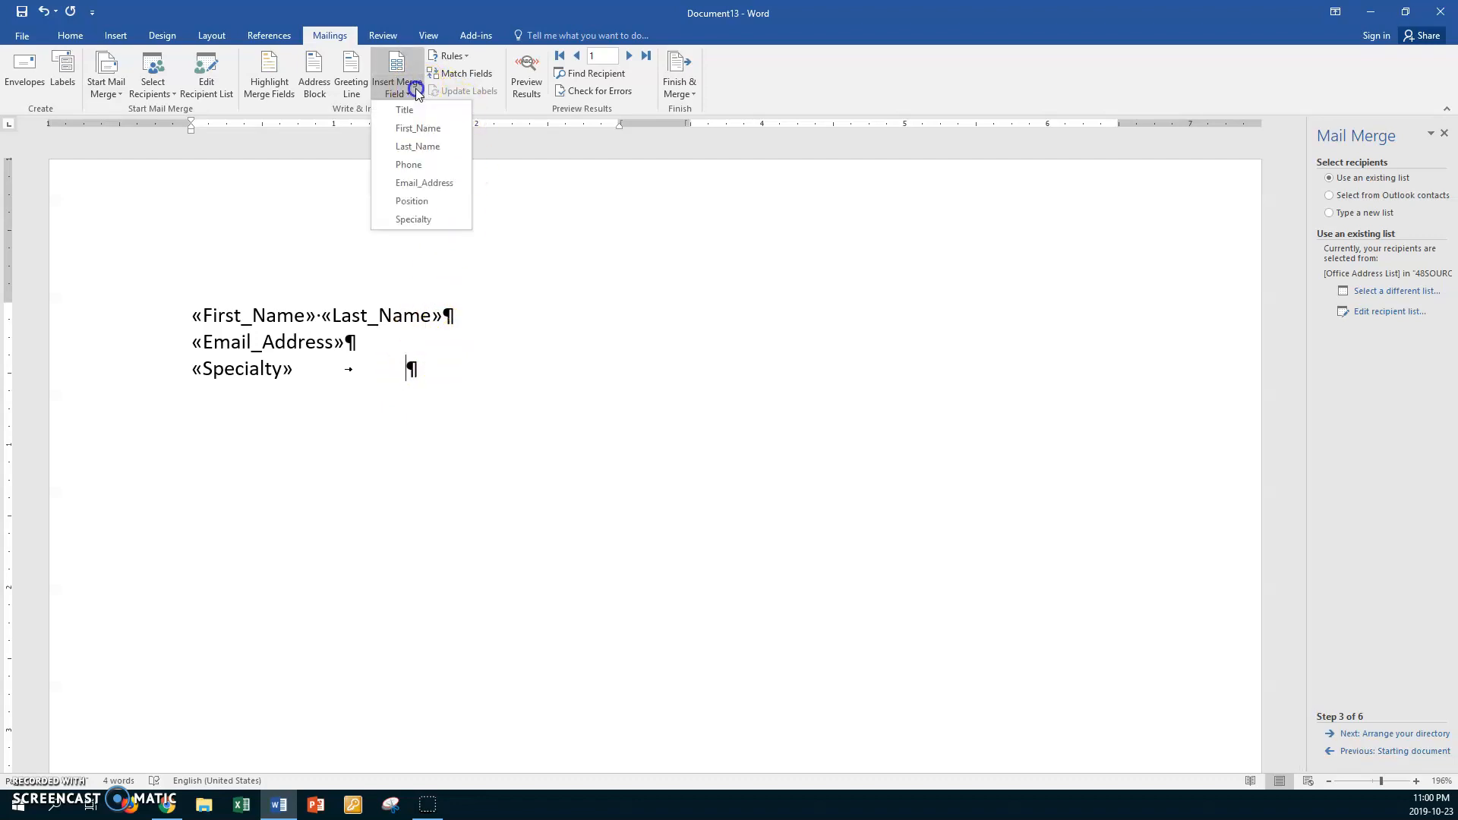
left_click(425, 165)
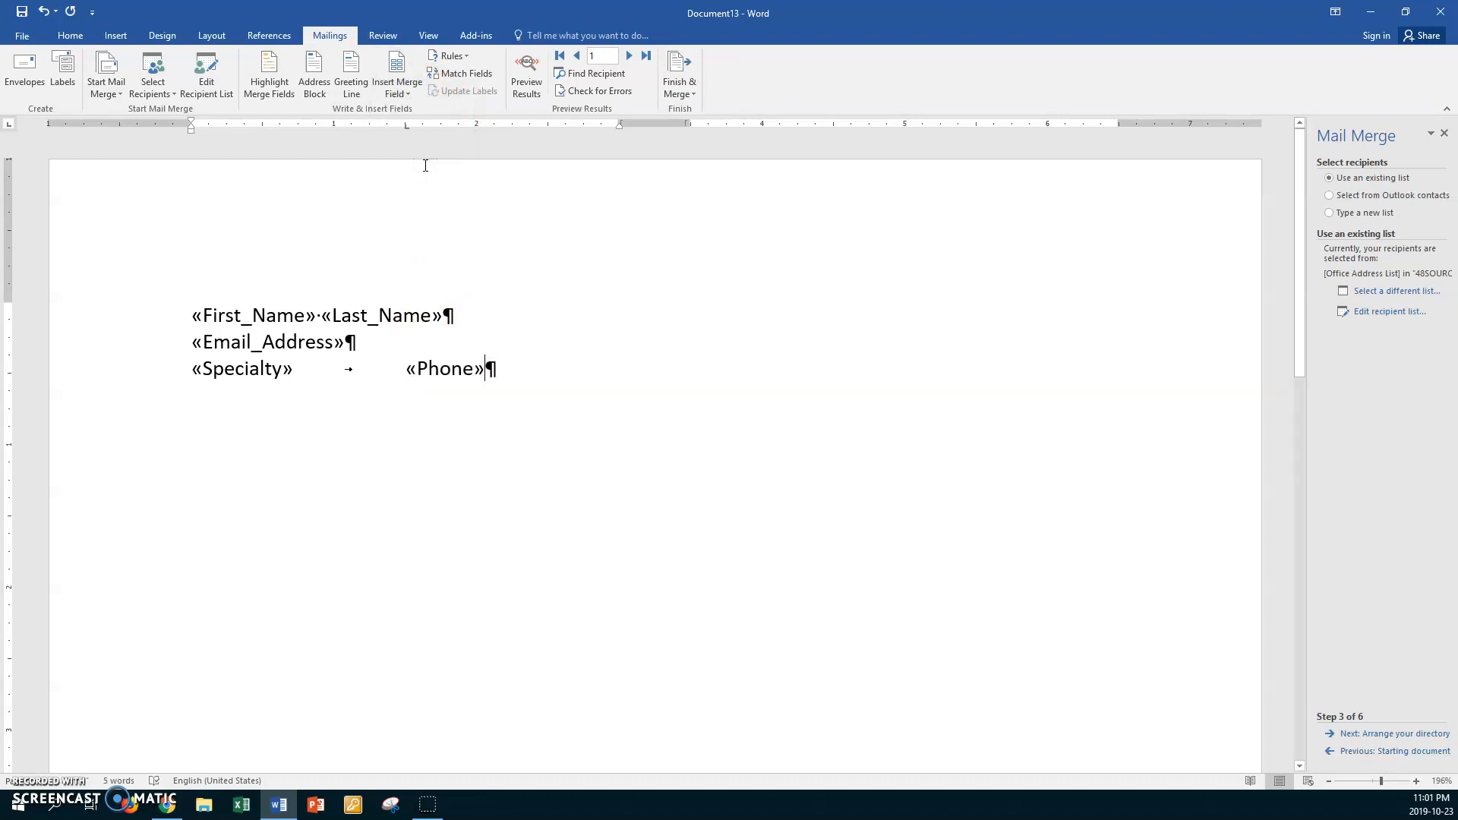
- Add two blank lines below the merge fields and give the Specialty and Phone line a green 2¼ pt bottom border
key("Return")
key("Return")
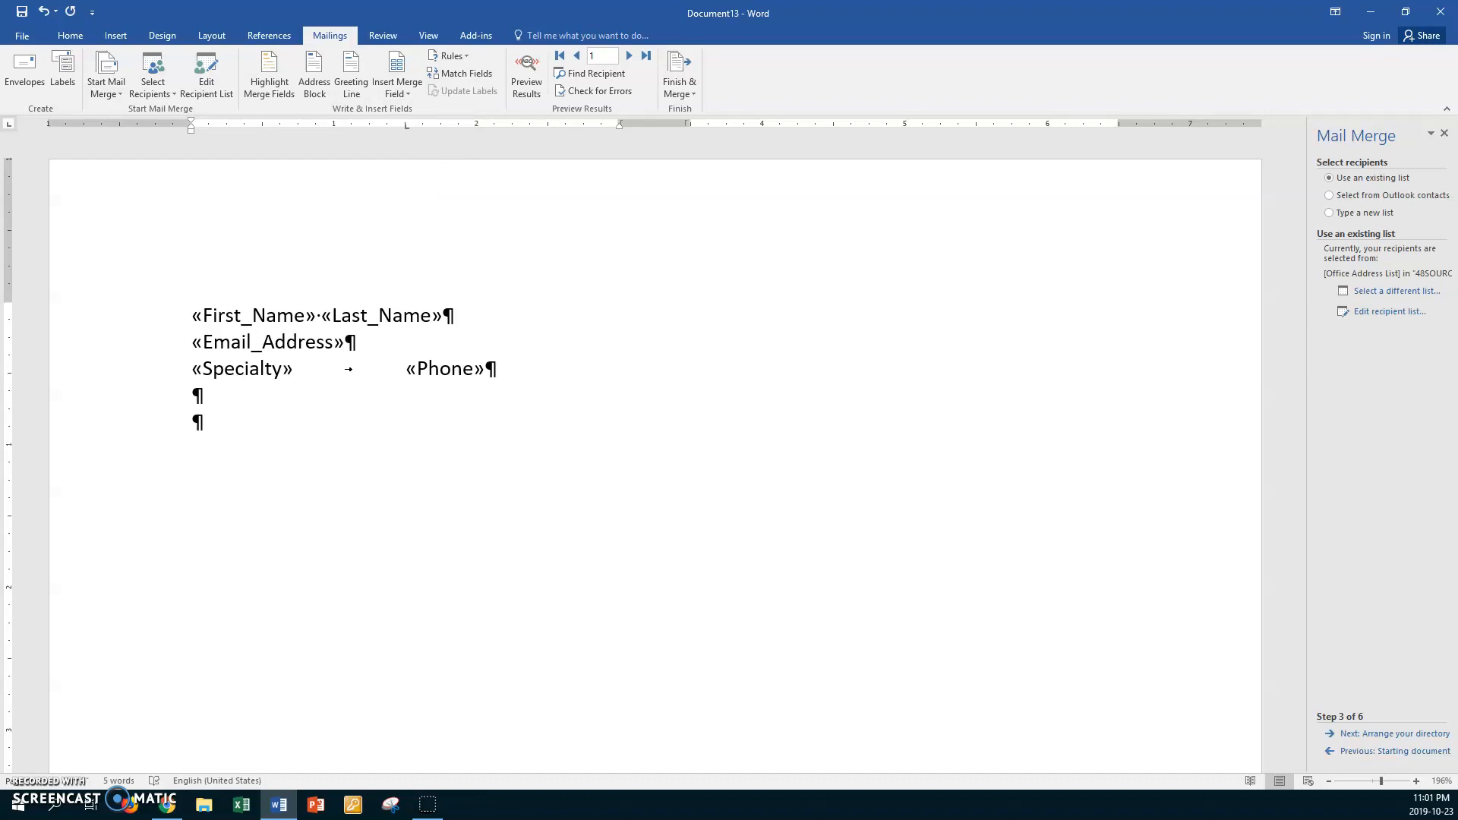
left_click(150, 372)
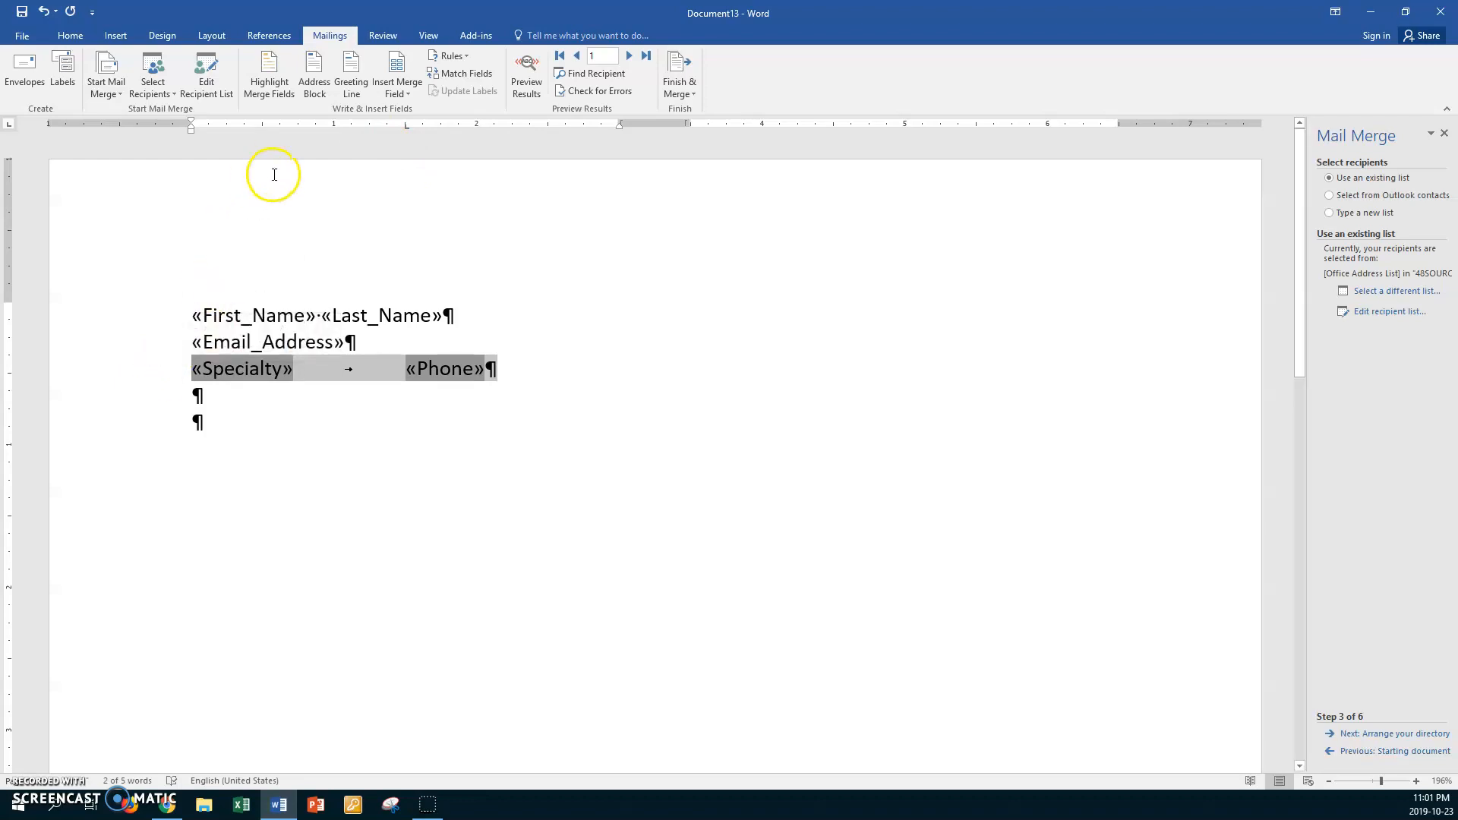
left_click(70, 35)
left_click(475, 87)
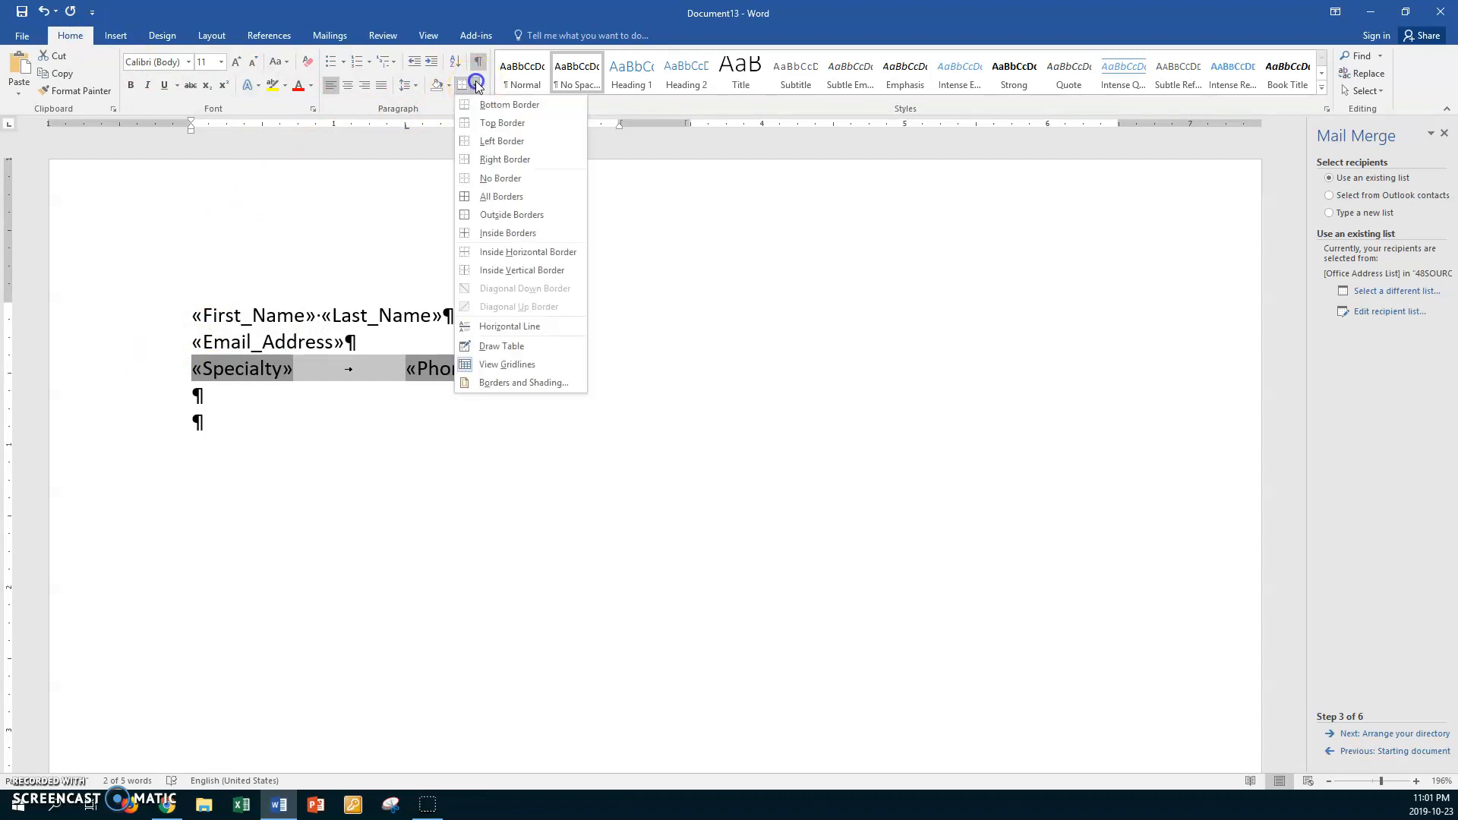
left_click(519, 384)
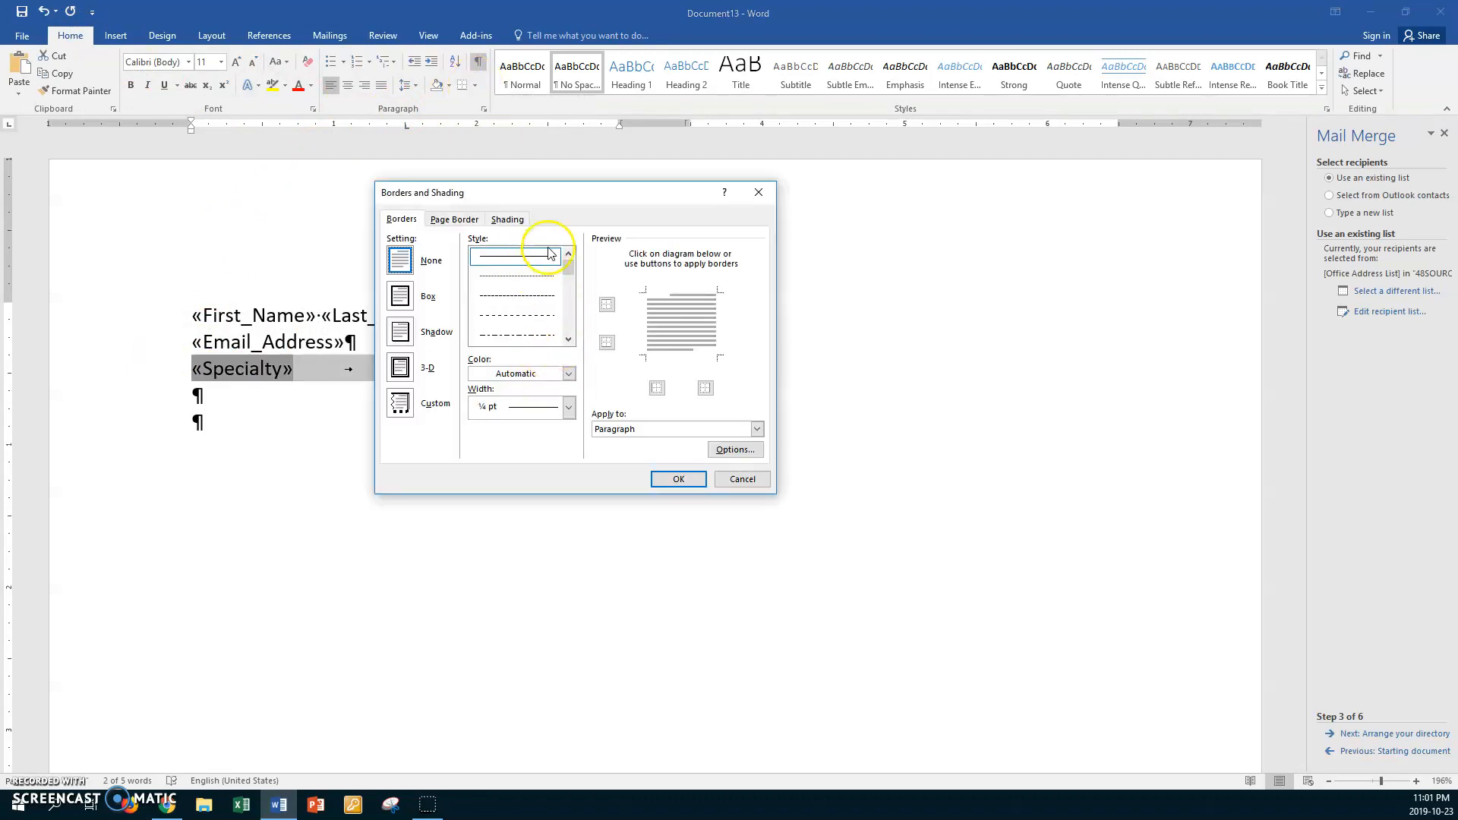
left_click(568, 408)
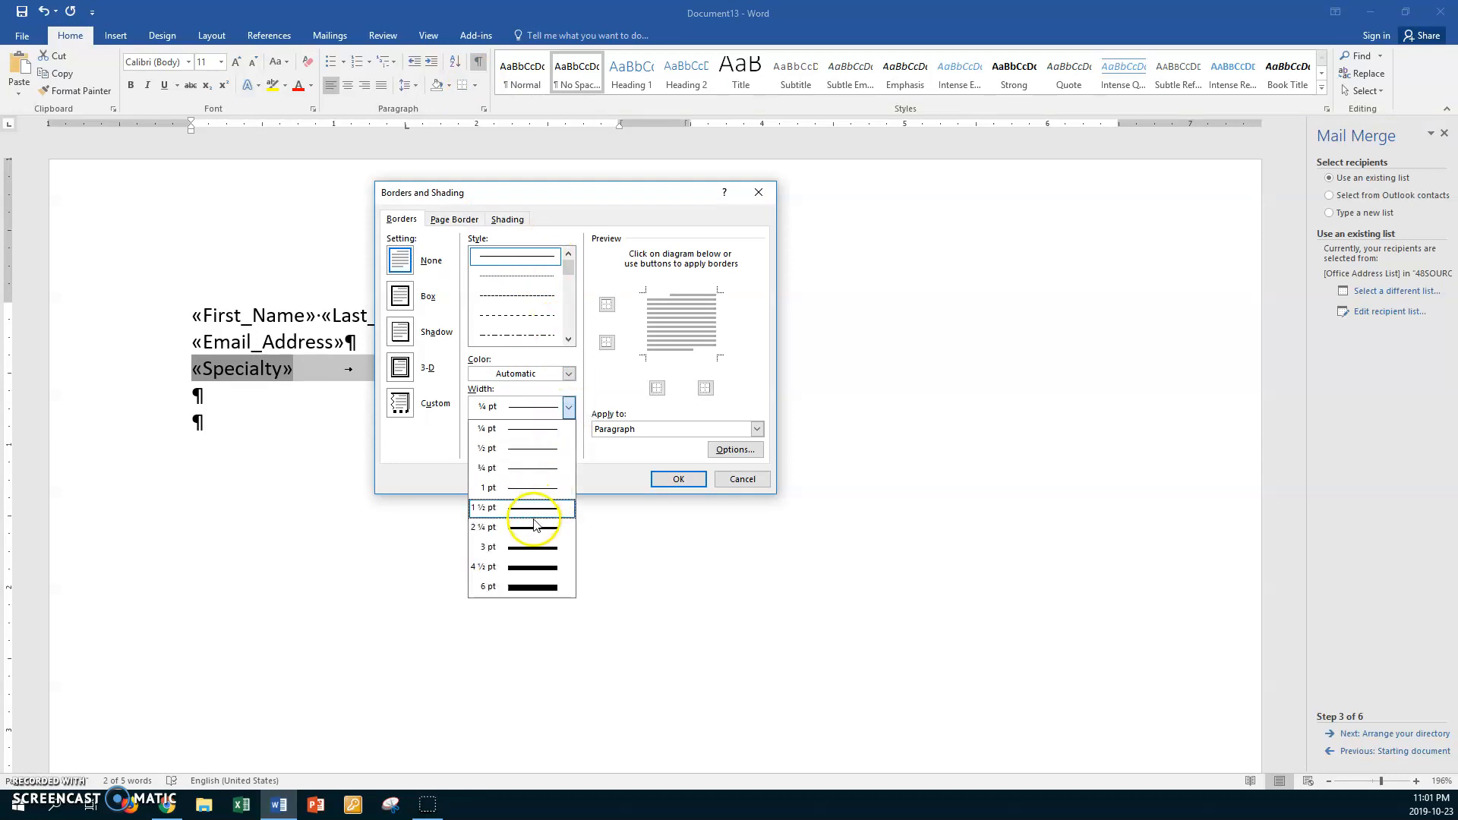
left_click(531, 527)
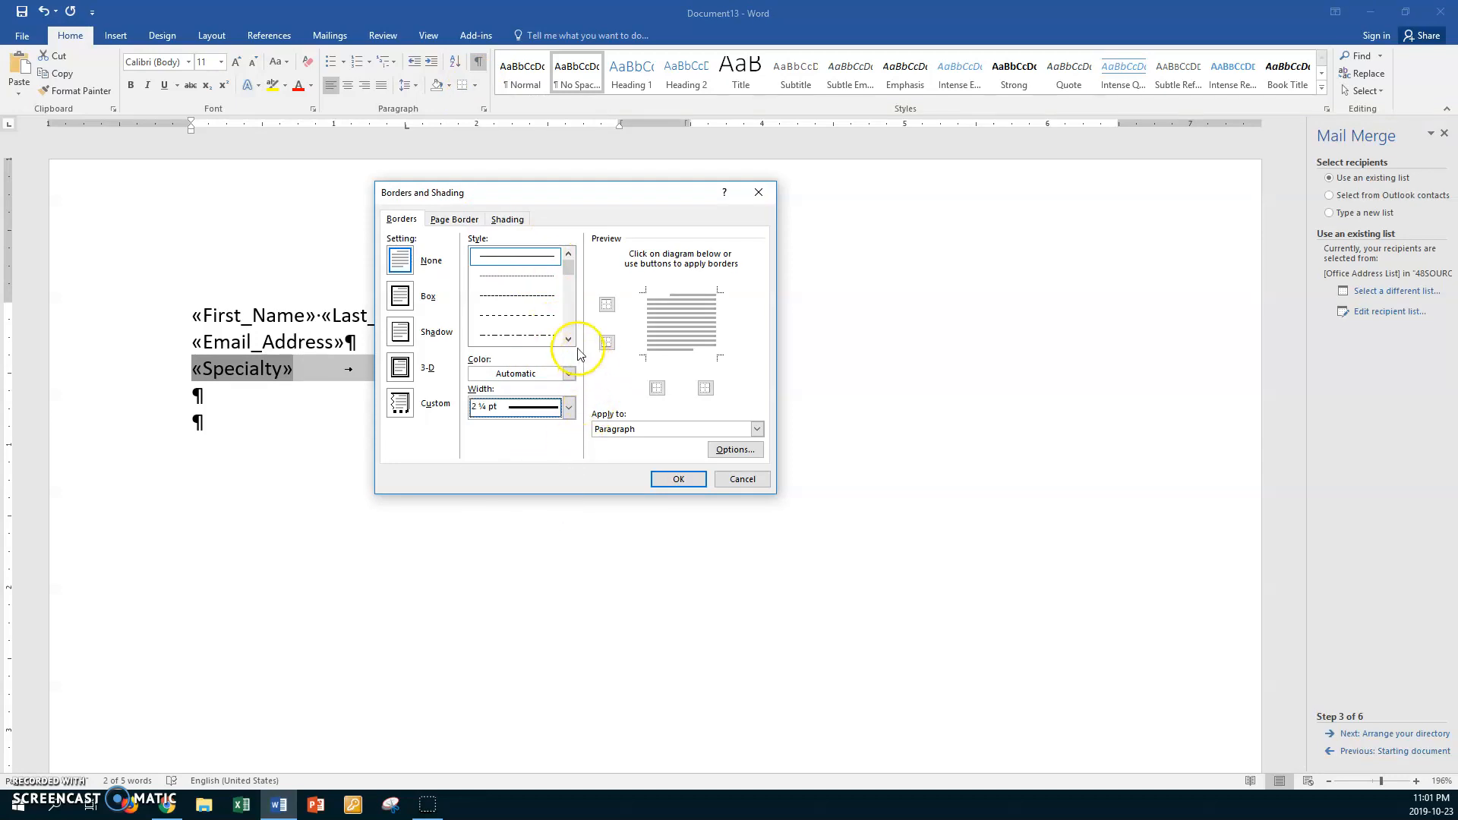
left_click(568, 373)
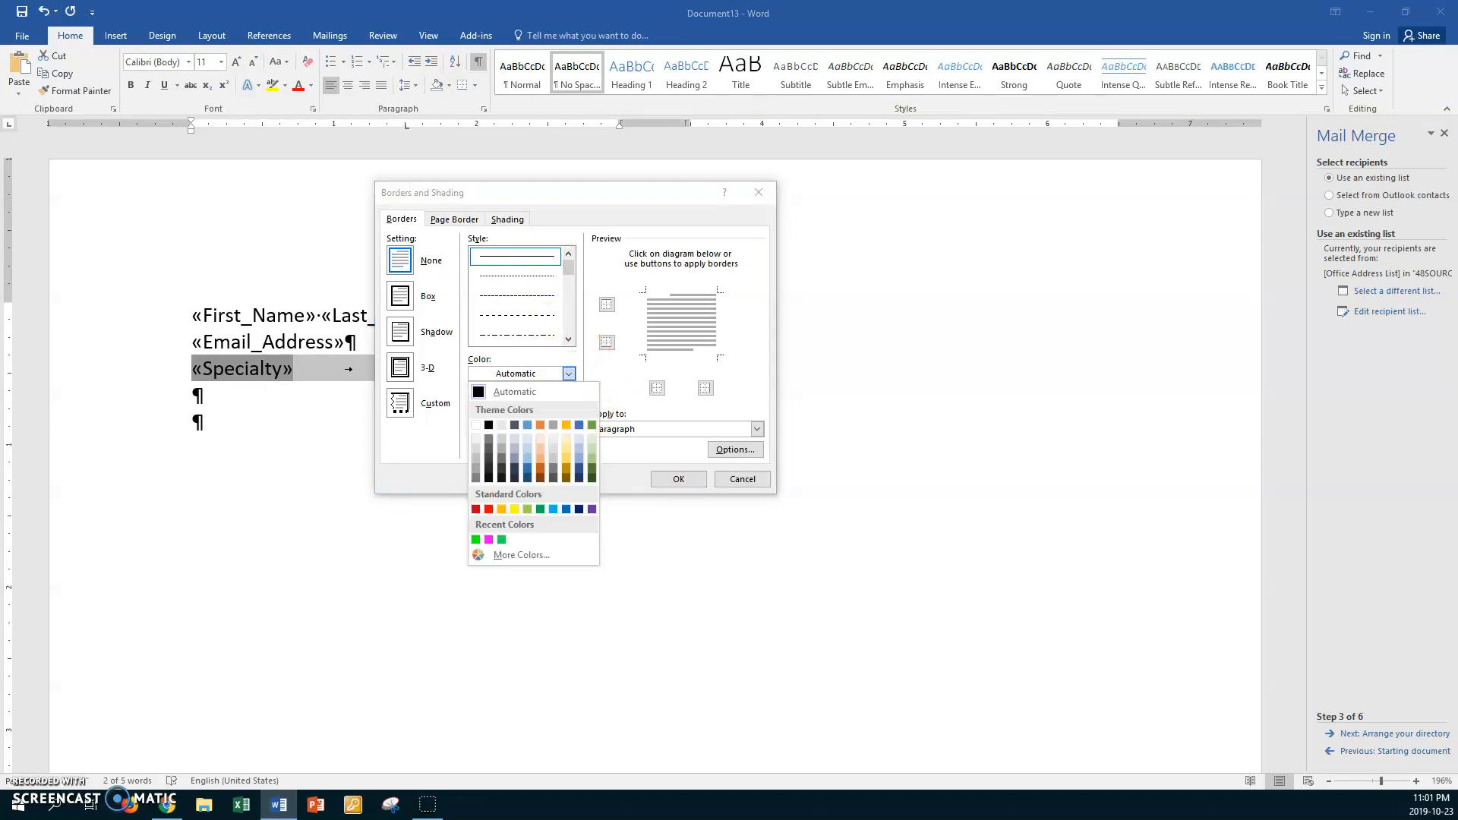
left_click(539, 509)
left_click(607, 342)
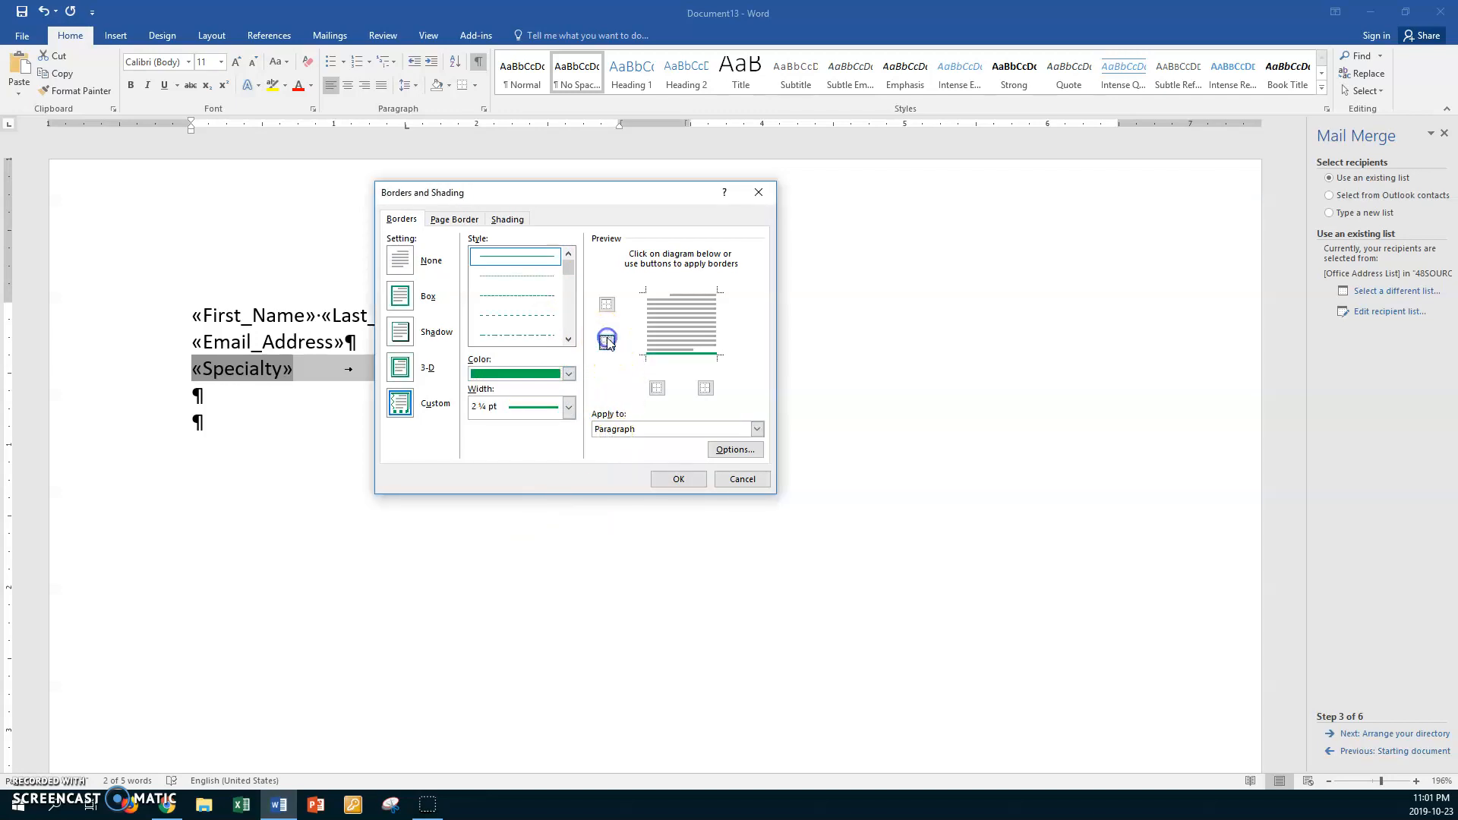
left_click(668, 478)
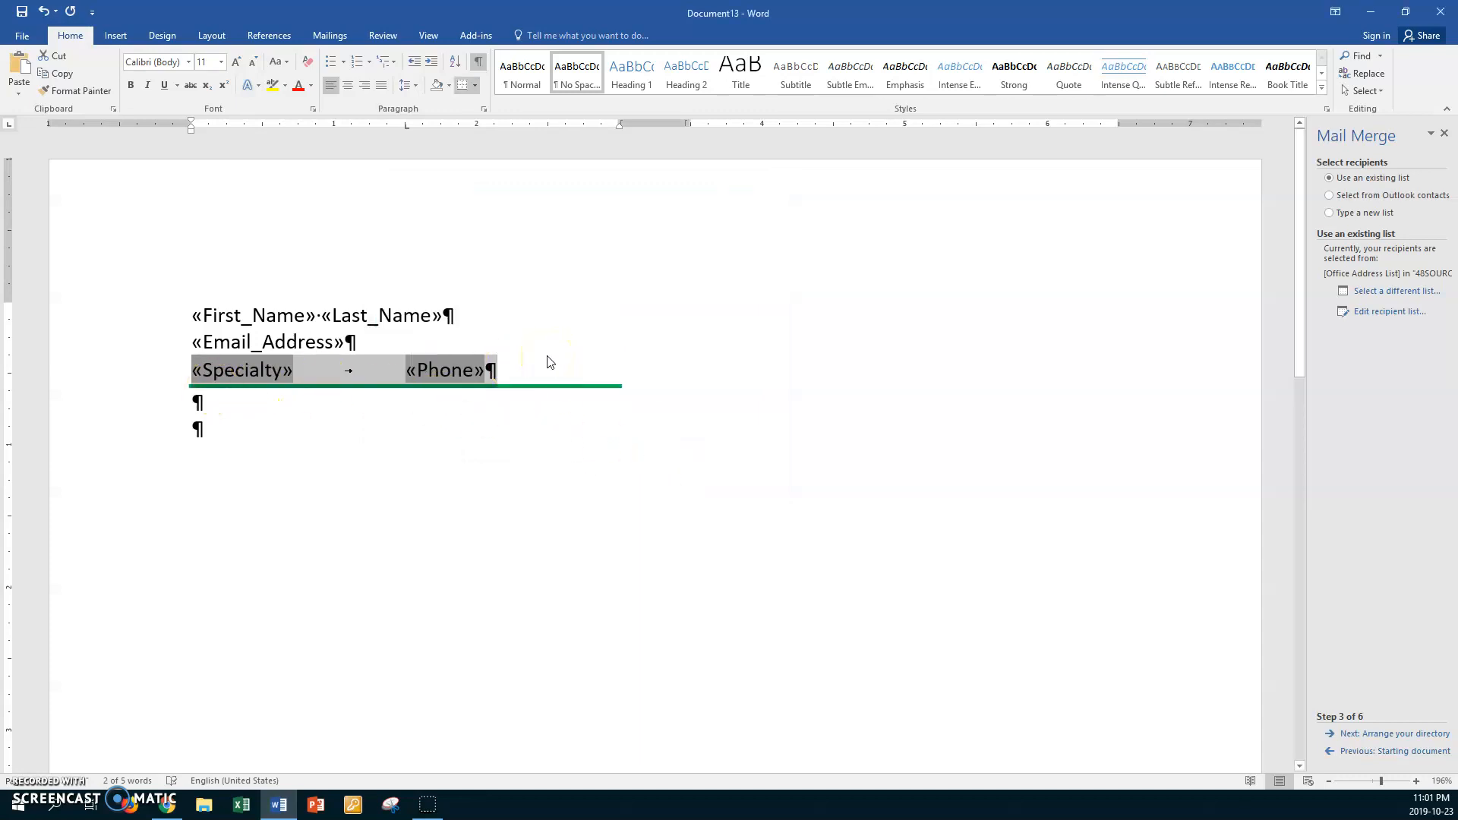
left_click(217, 402)
left_click(212, 432)
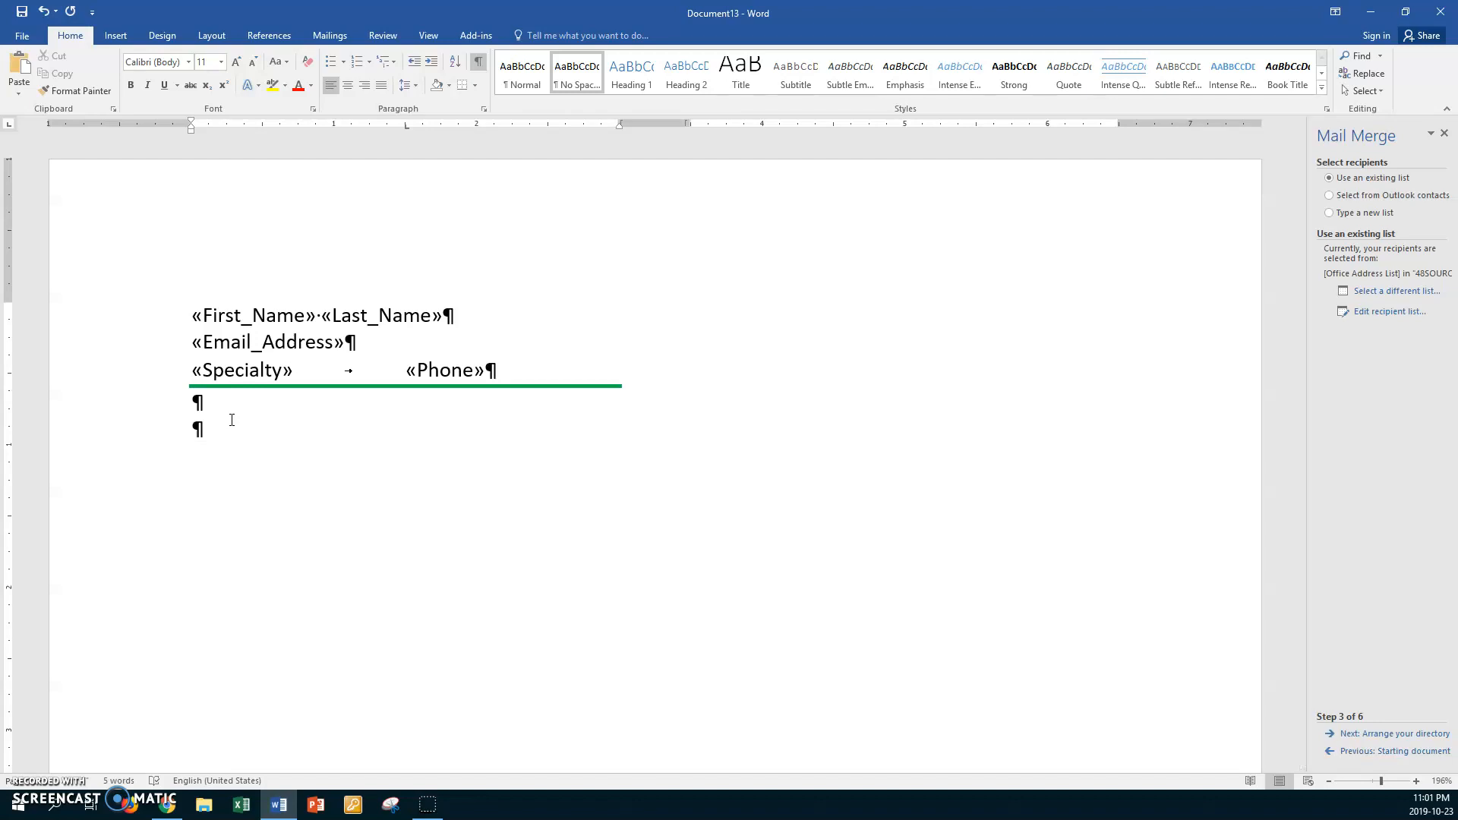
- Save the document in the ABT Mail Merge folder, naming it with the author's first name followed by "Oct 23 Physical Activities Directory Form"
key("ctrl+s")
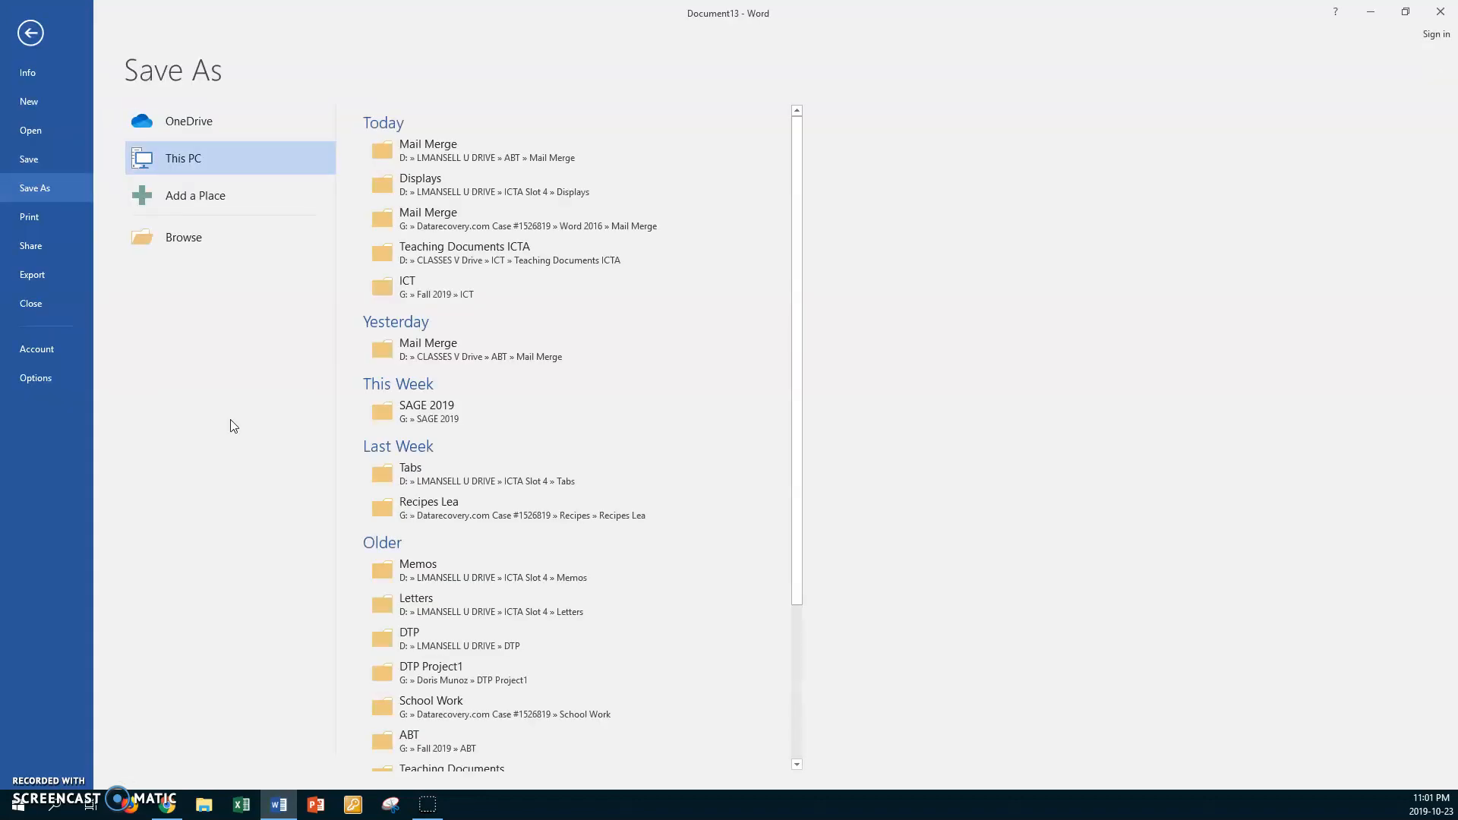
left_click(452, 150)
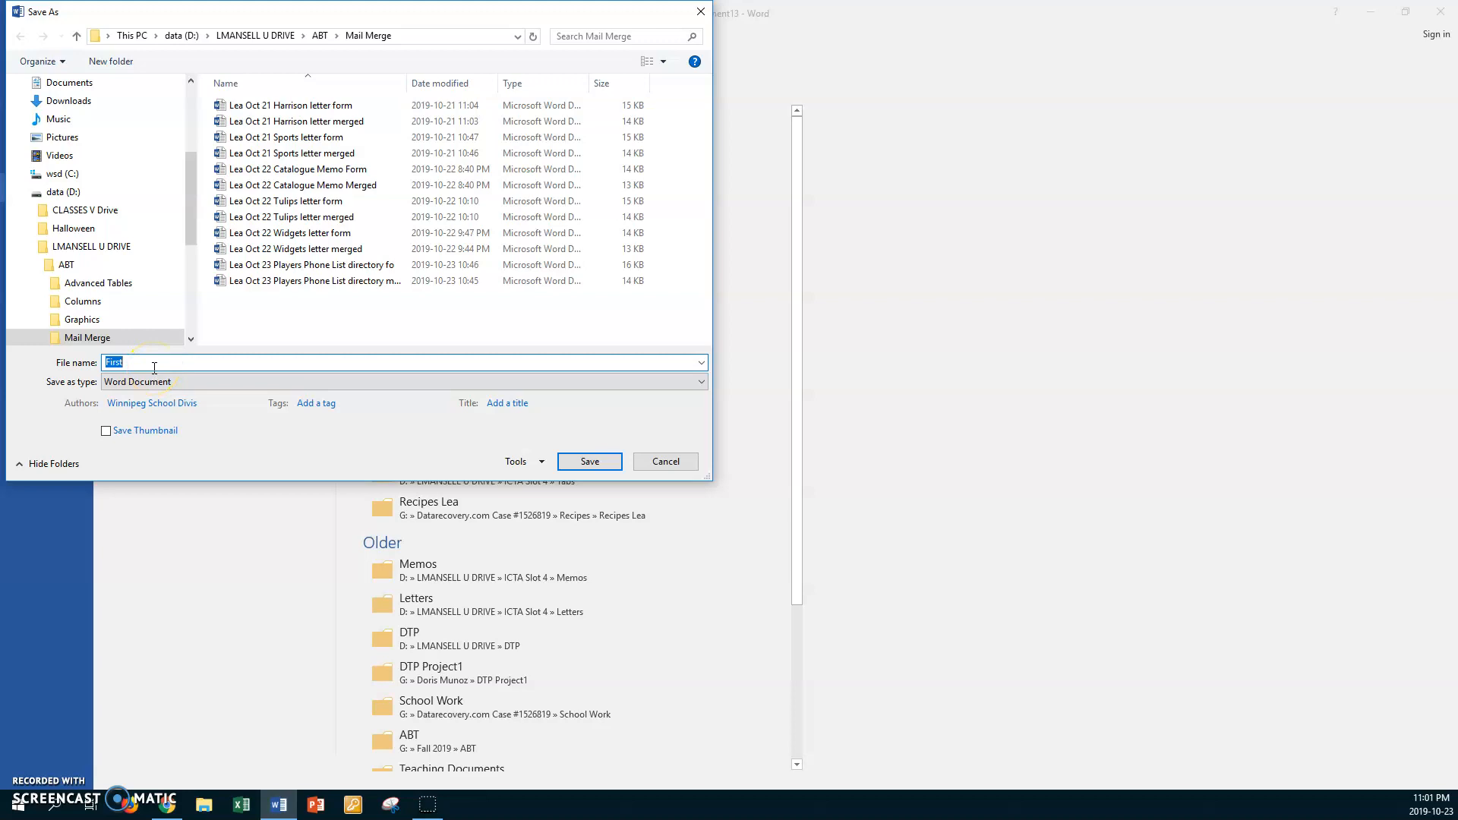
type("Lea ")
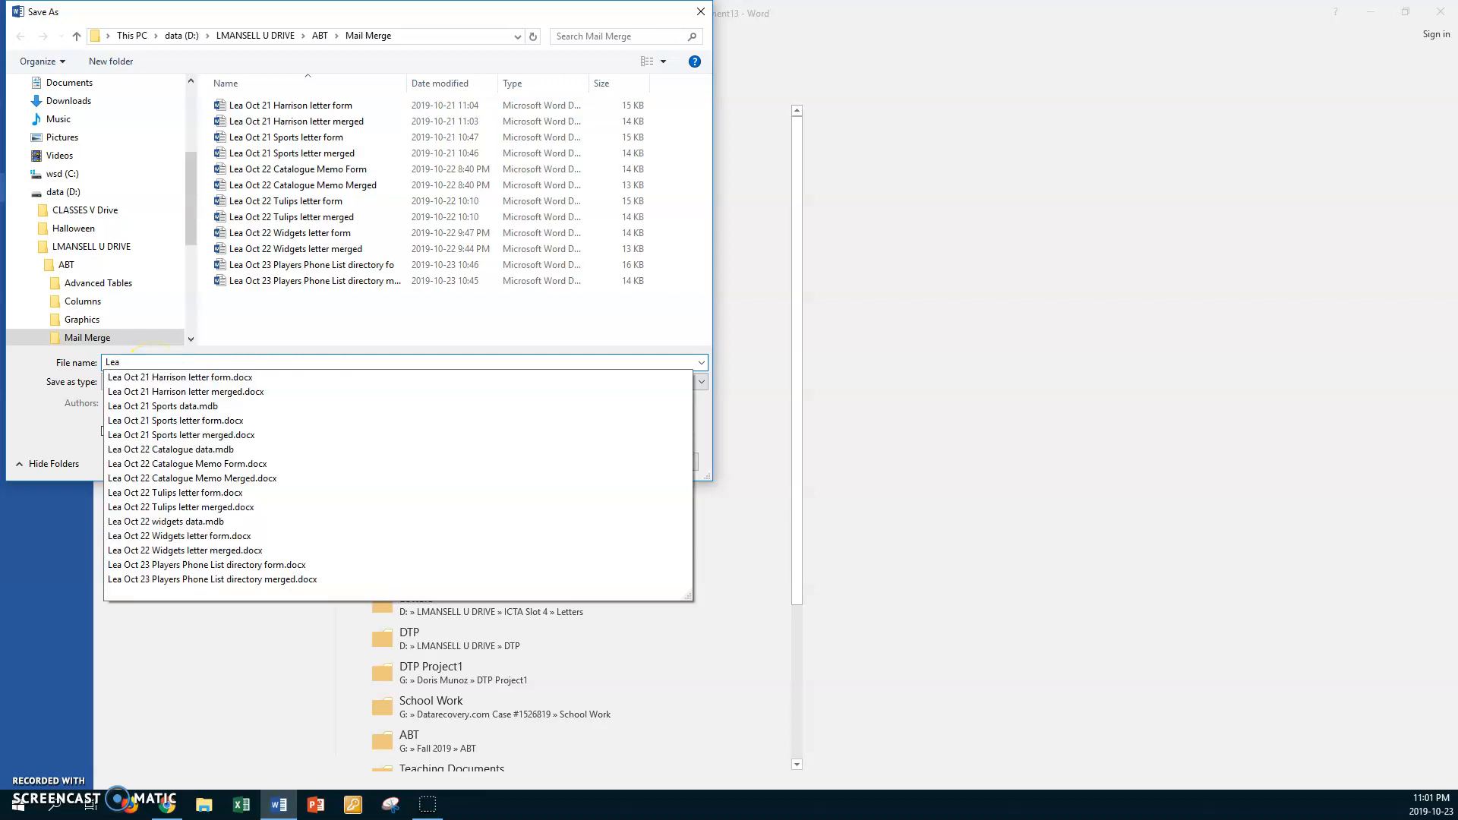
type("Oct 23")
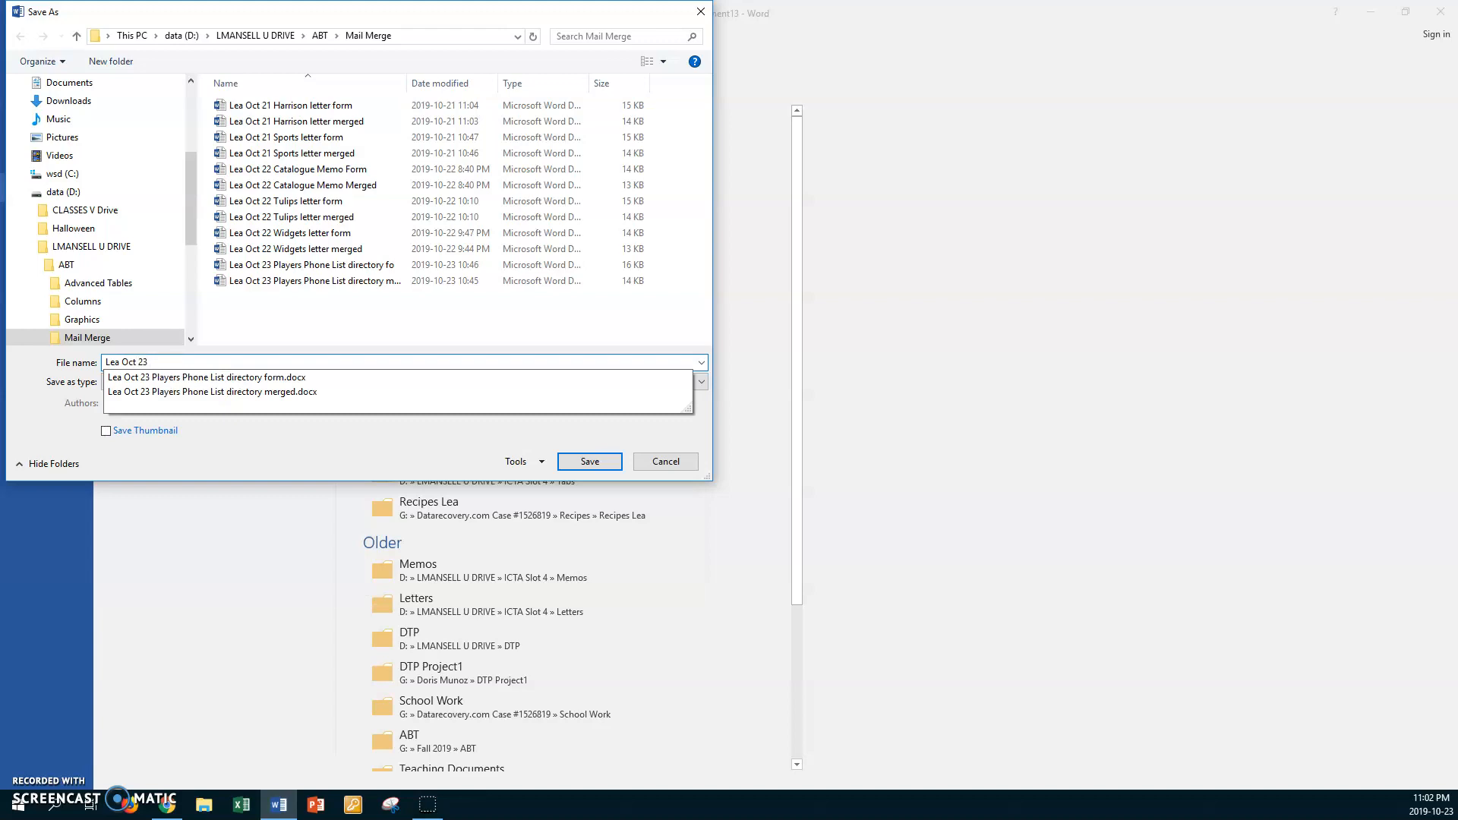
type("Physical")
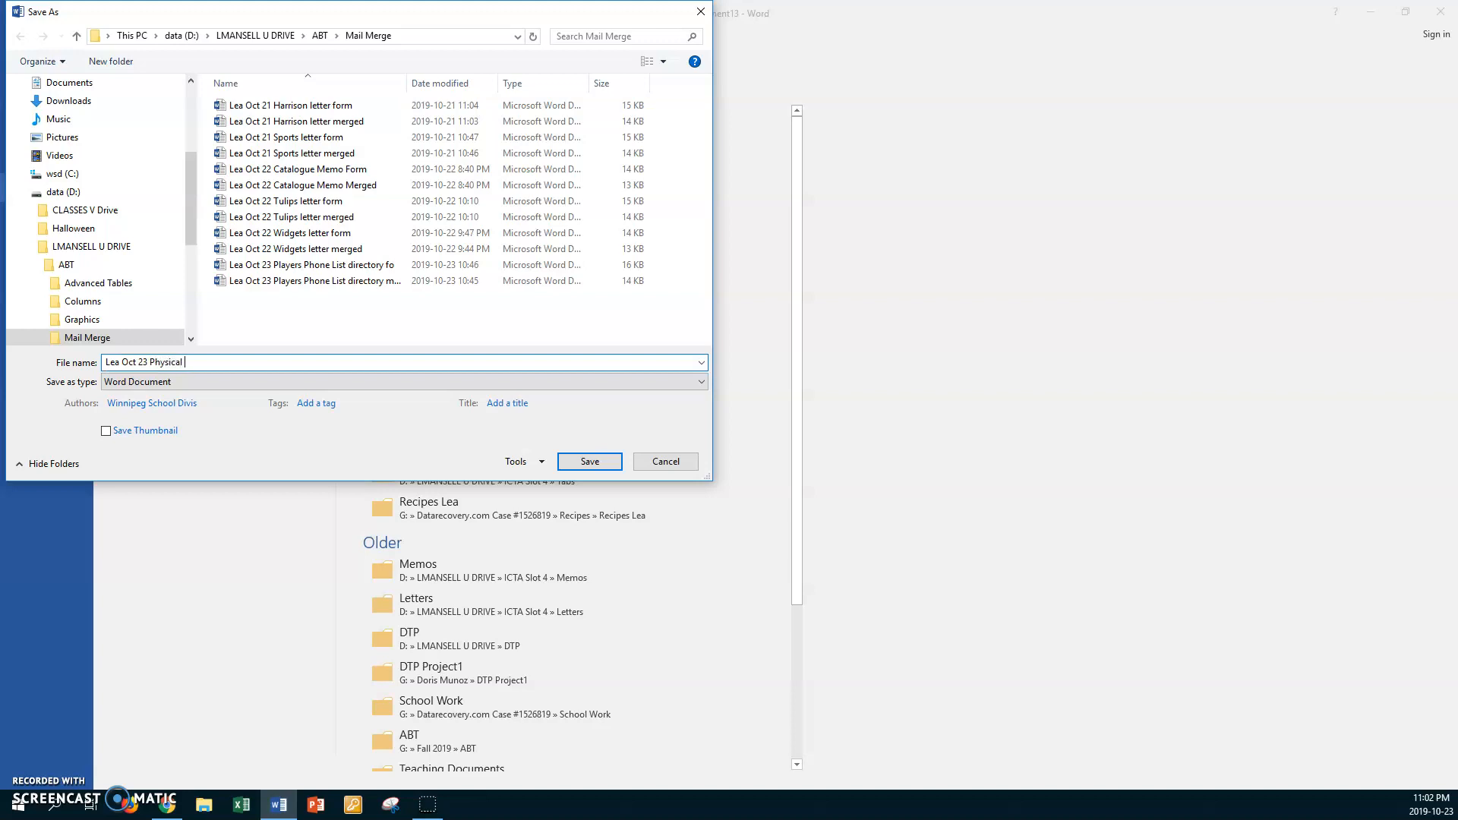
type(" Activities Directory Form")
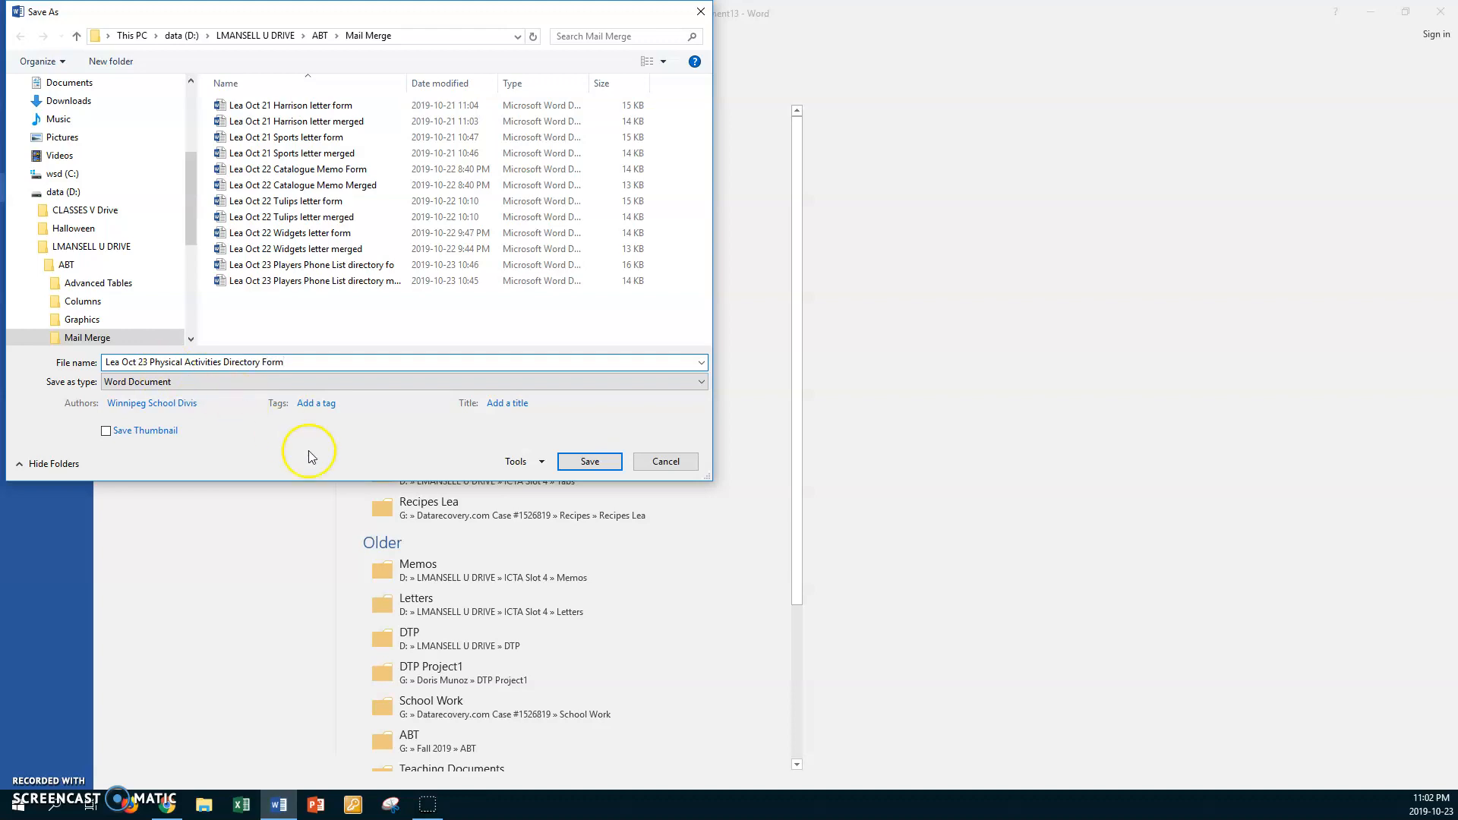
left_click(613, 461)
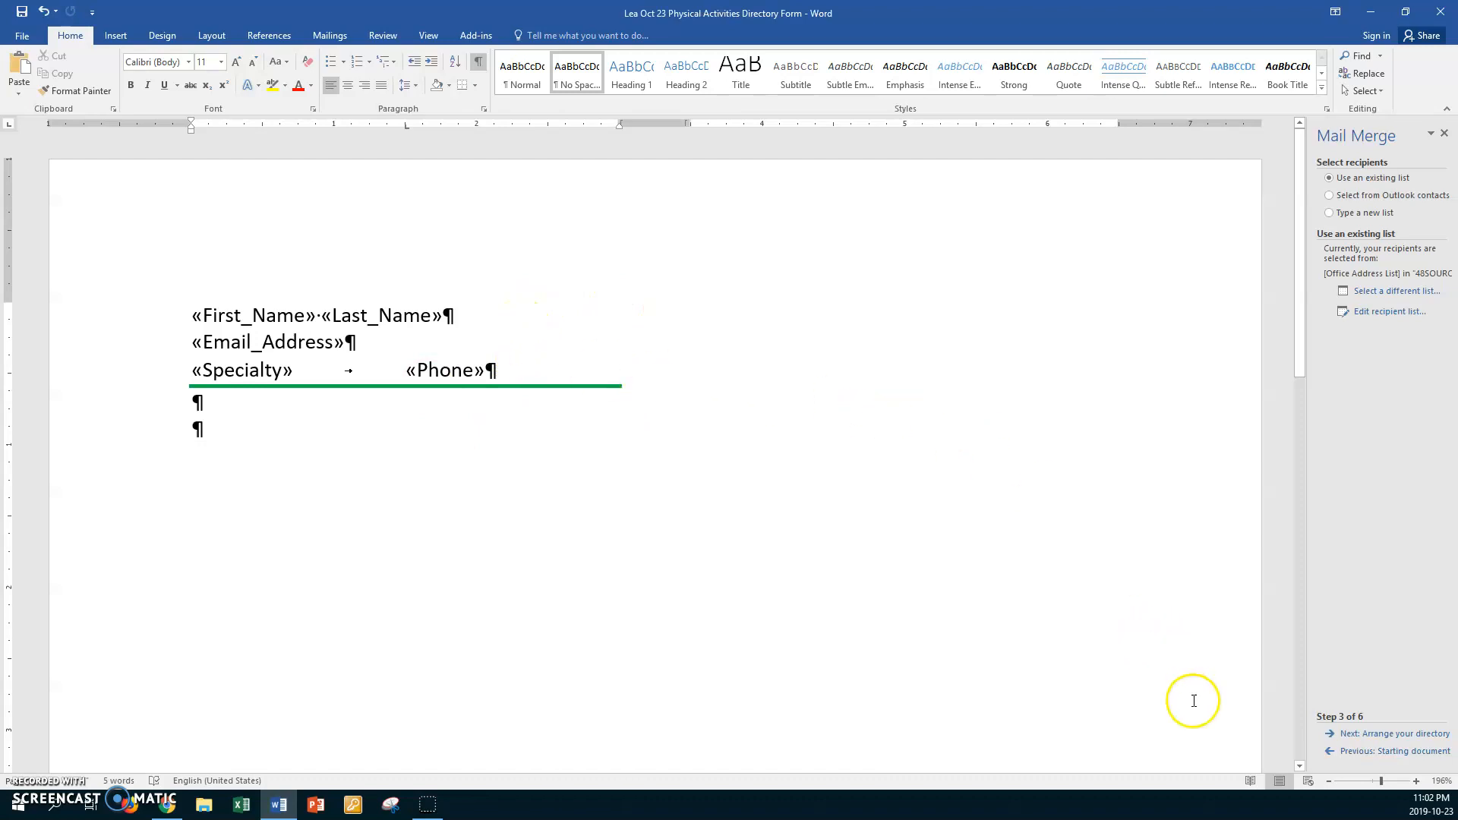
- Advance the mail merge through the directory preview to completion and merge all records to a new document
left_click(1396, 733)
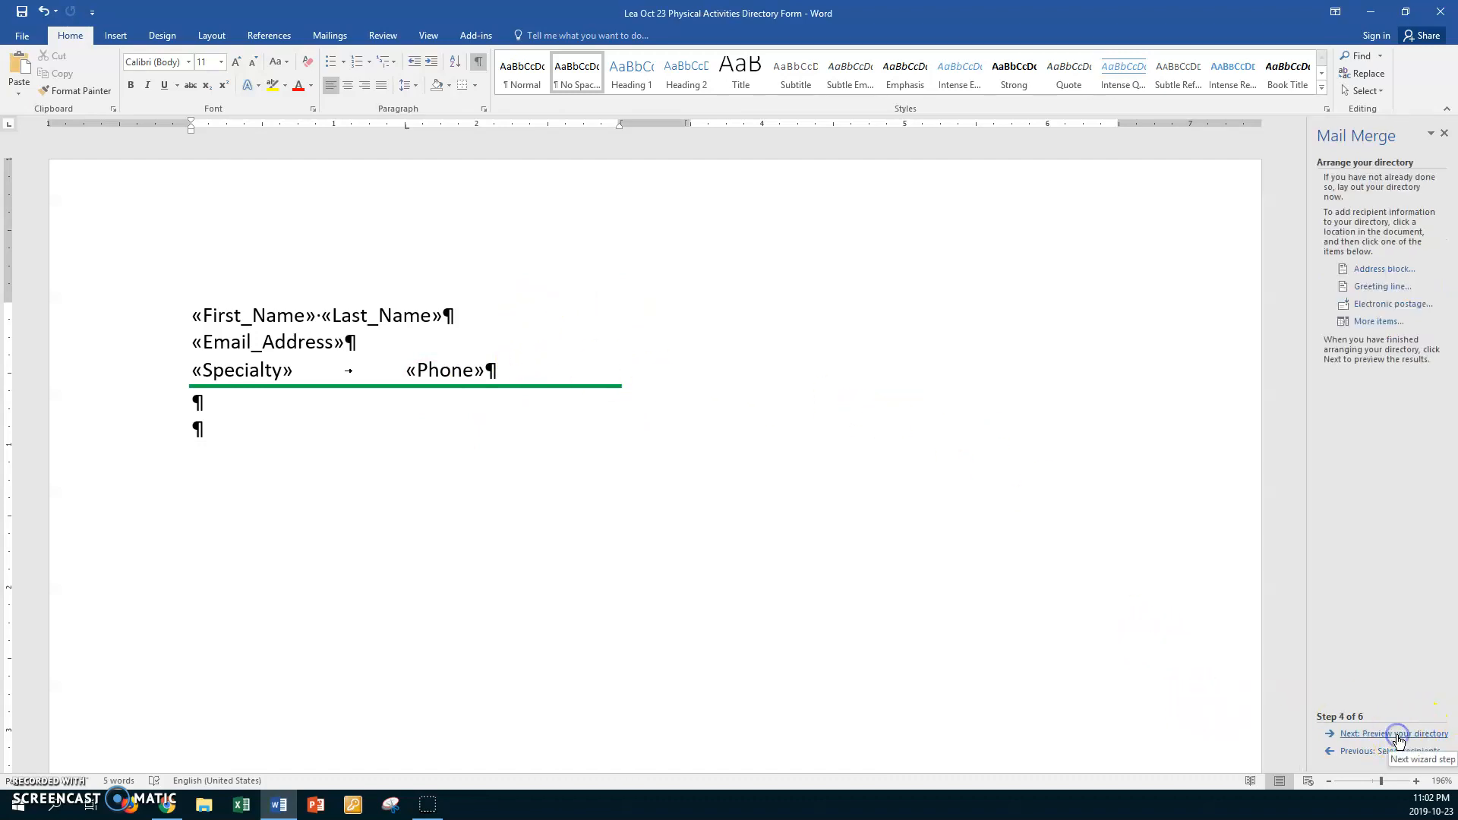
left_click(1396, 734)
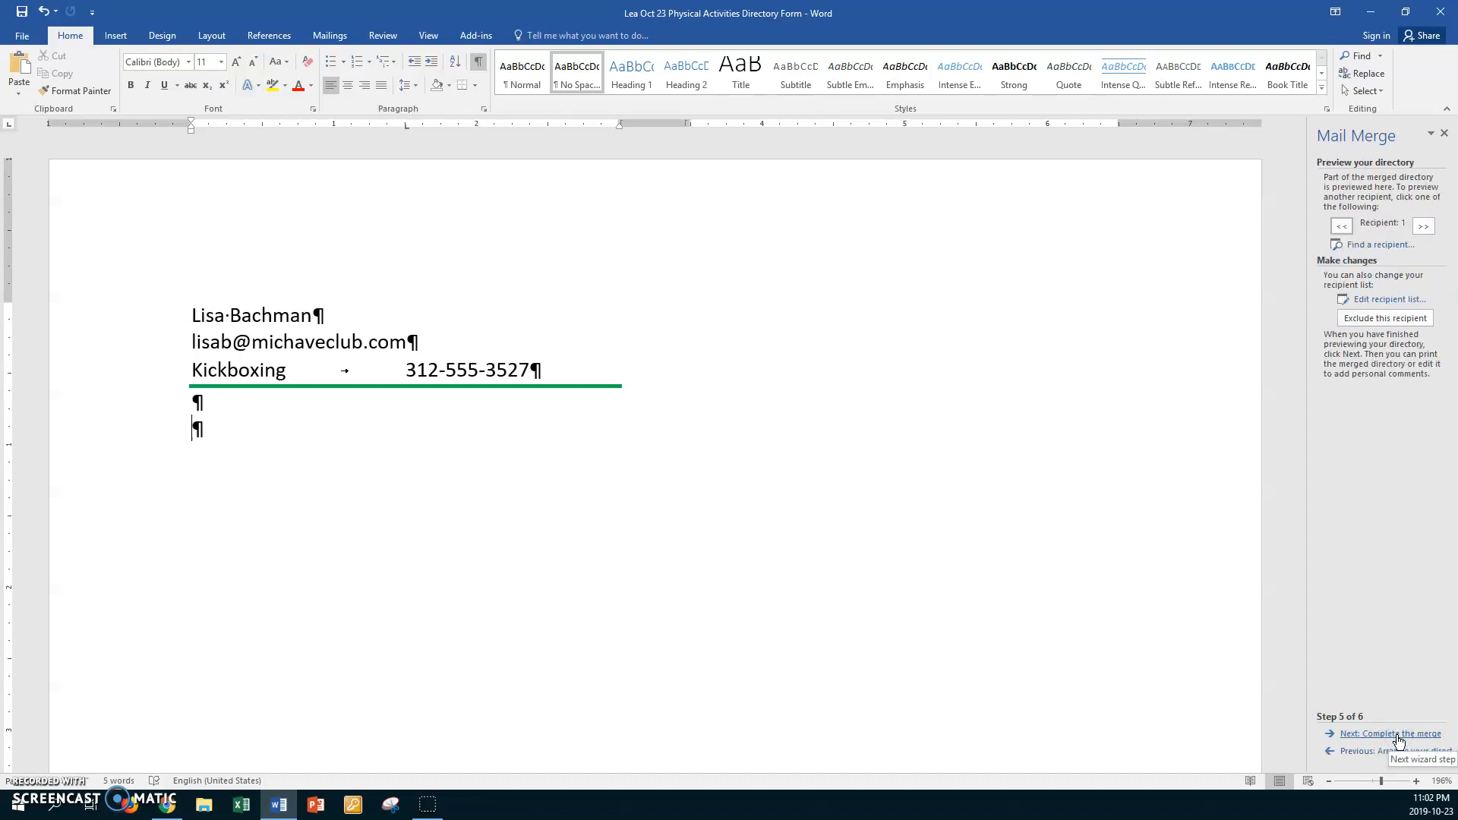
left_click(1398, 735)
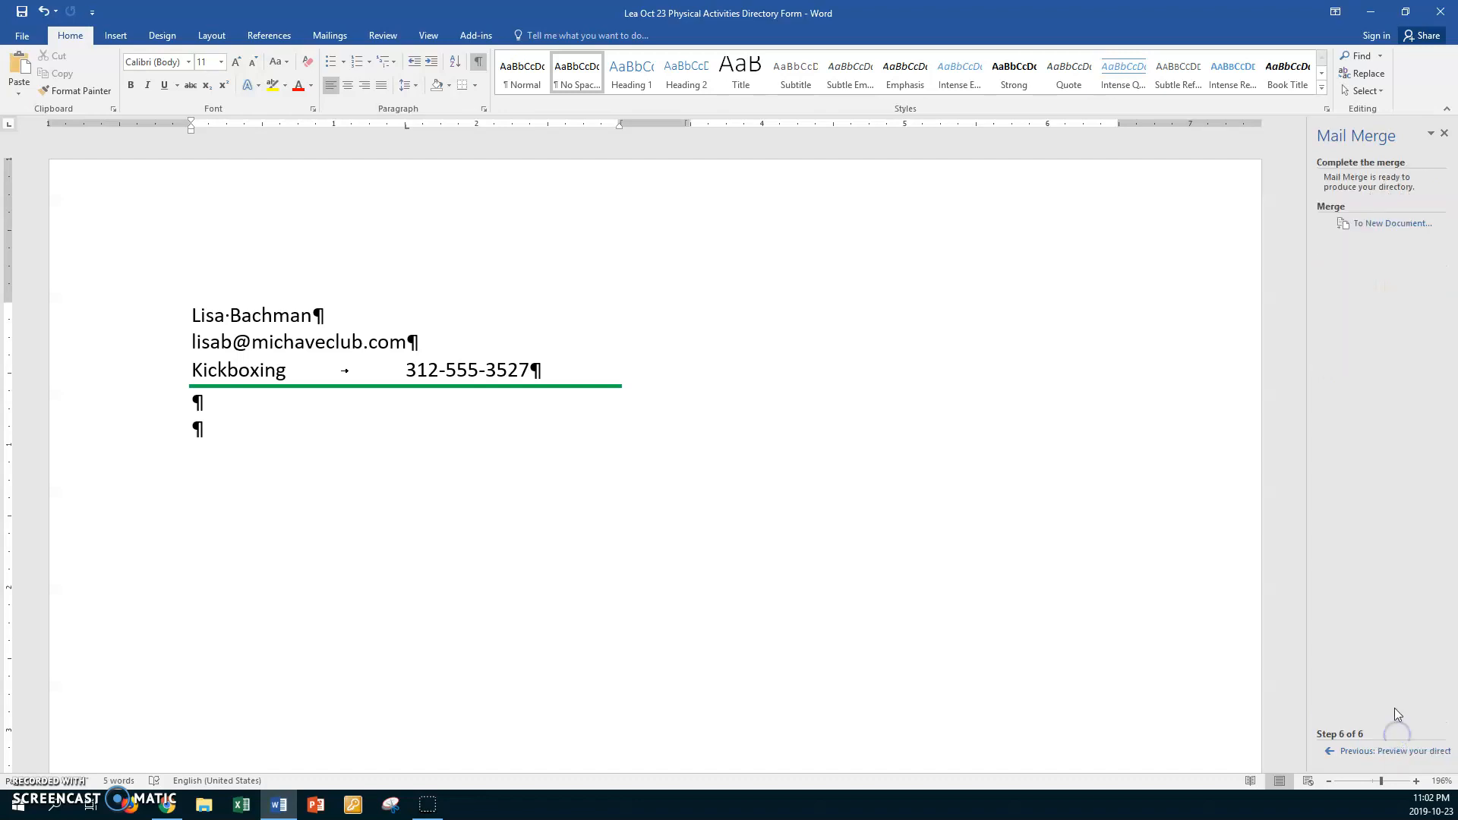
left_click(1375, 223)
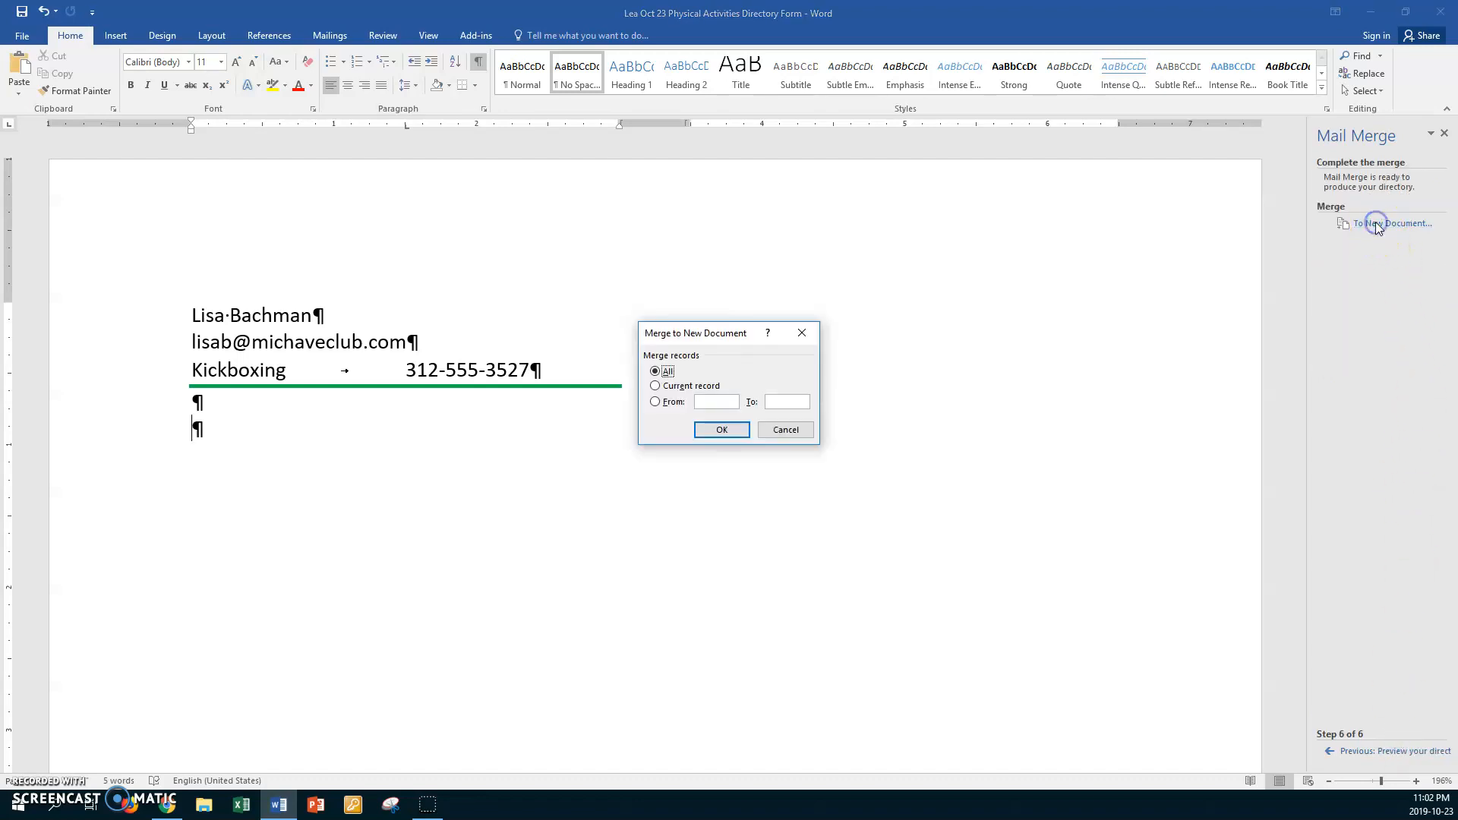
left_click(709, 429)
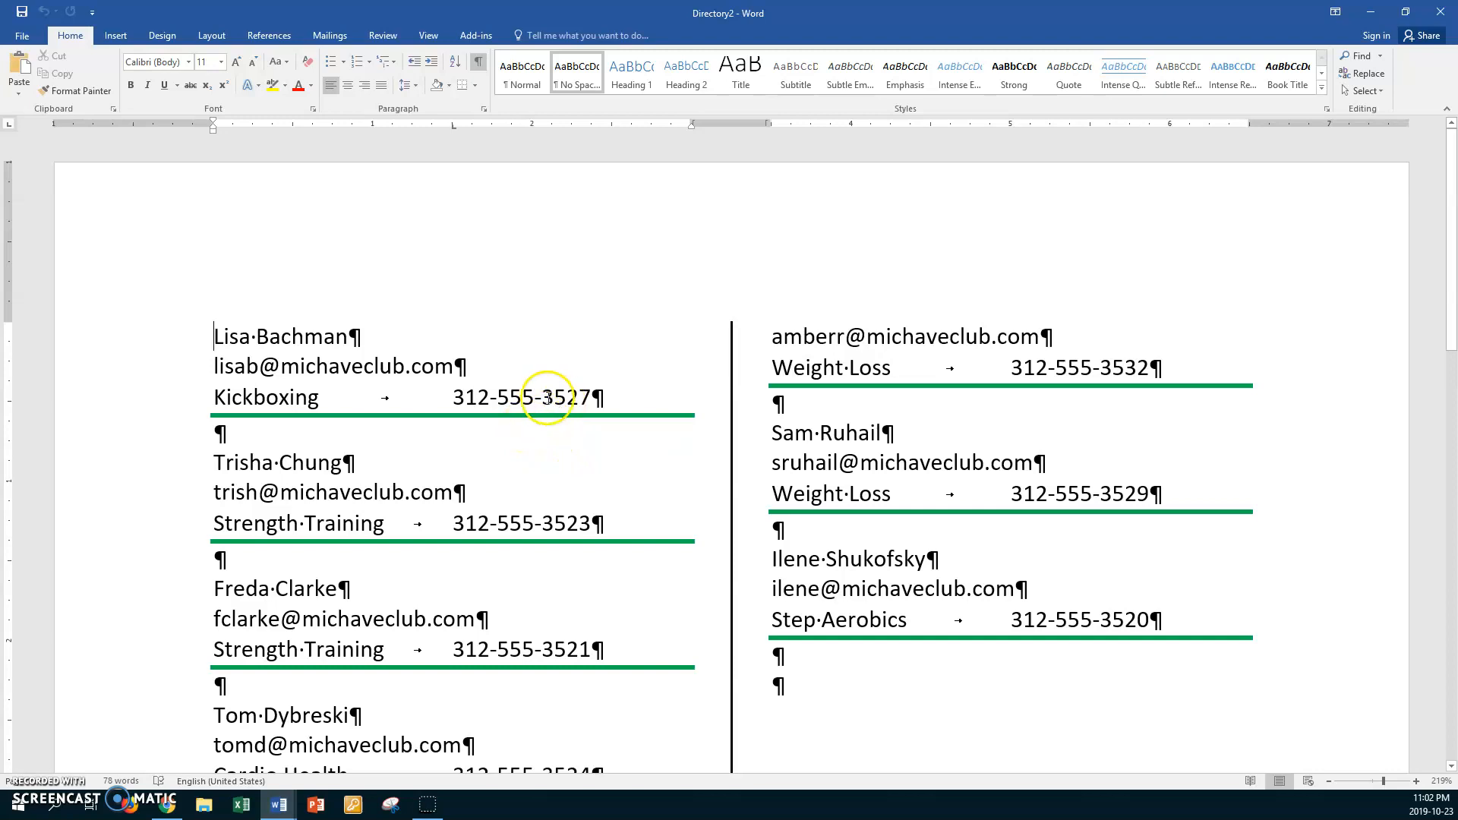
- Insert a column break before the name at the end of the first column so the entry stays with its contact details
scroll(403, 365, "down", 1)
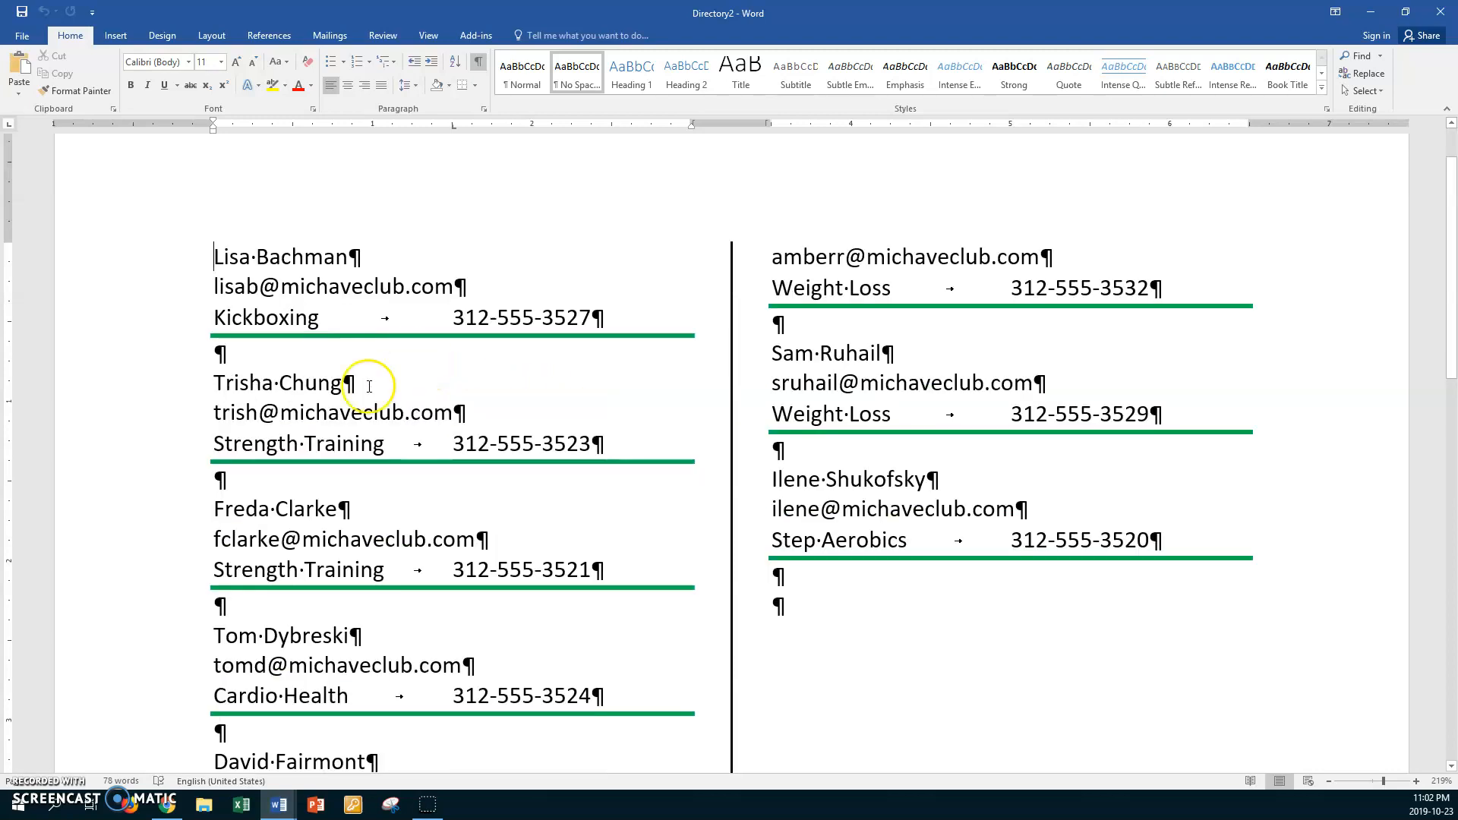
left_click(239, 354)
scroll(308, 389, "down", 12)
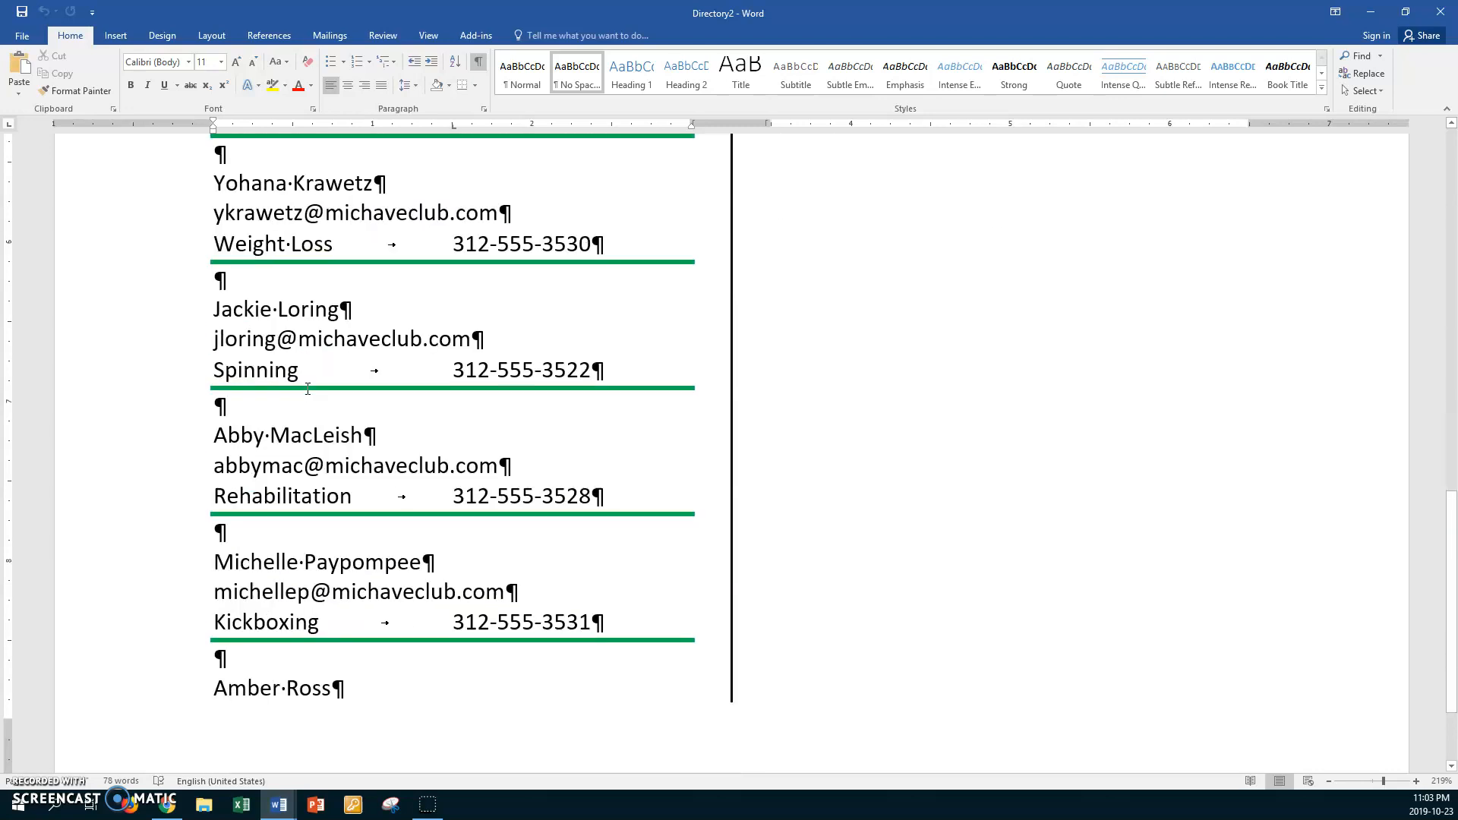
scroll(307, 389, "down", 3)
left_click(217, 553)
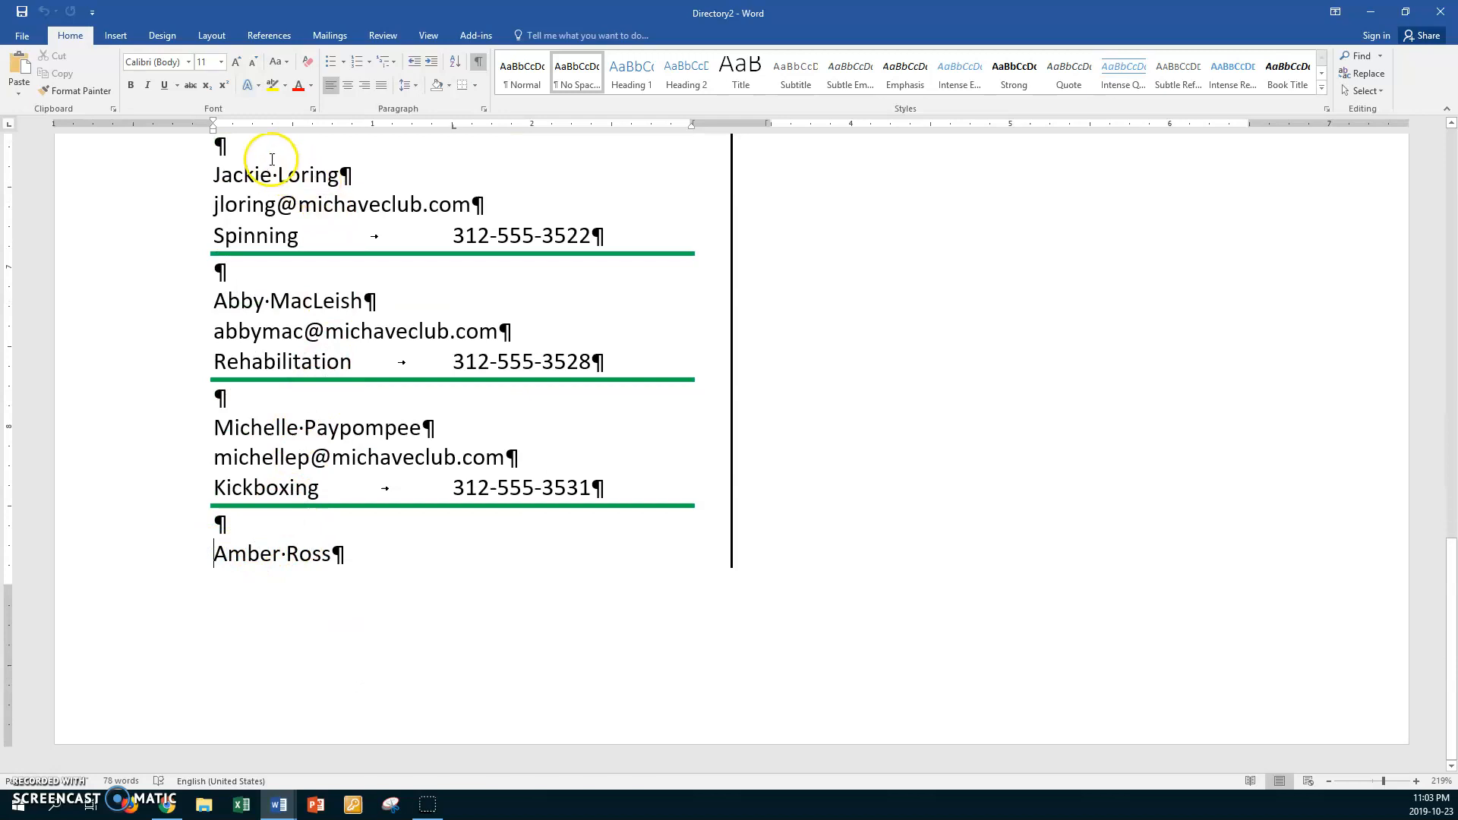
left_click(212, 35)
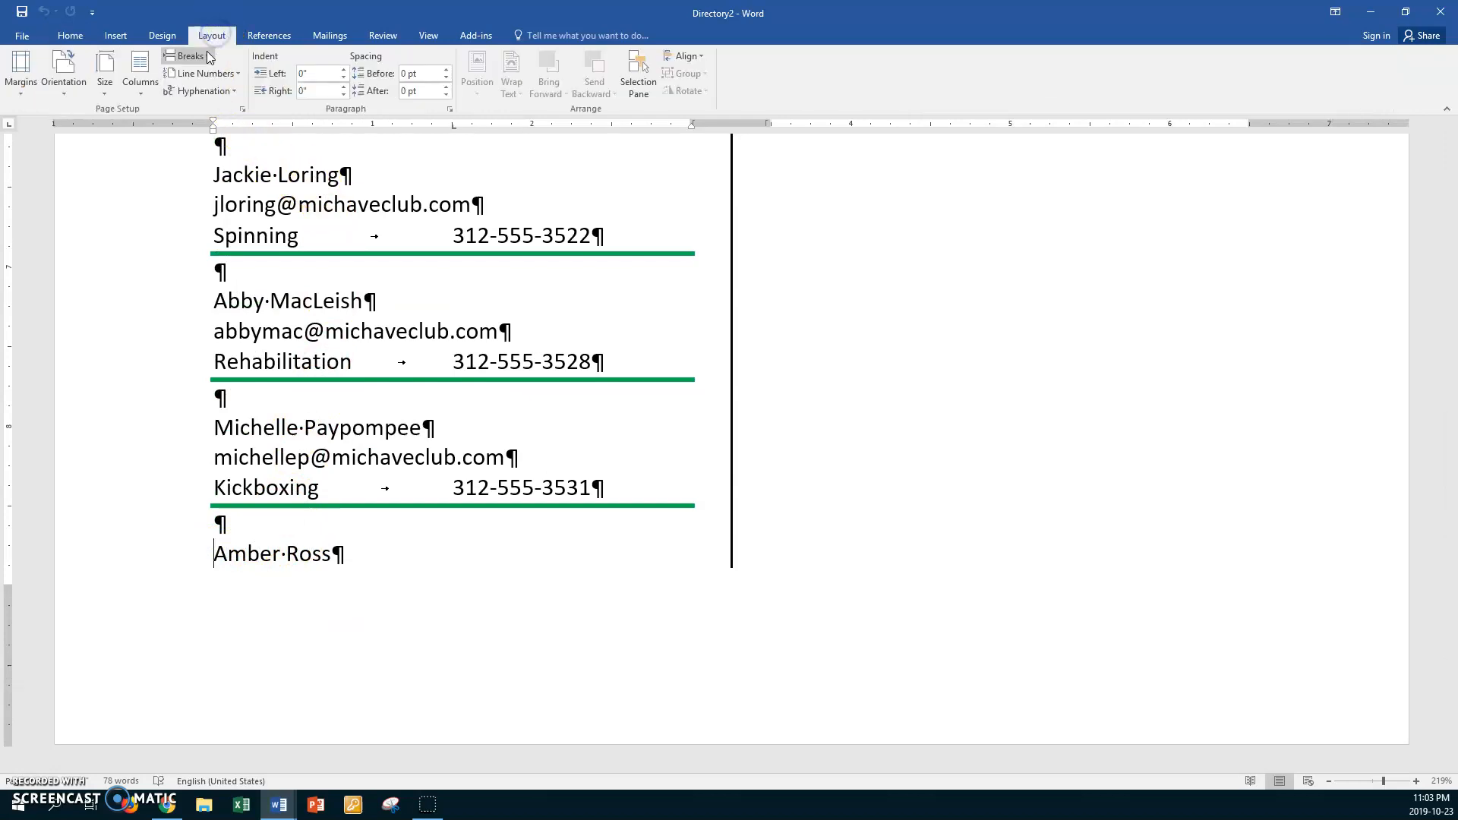
left_click(189, 57)
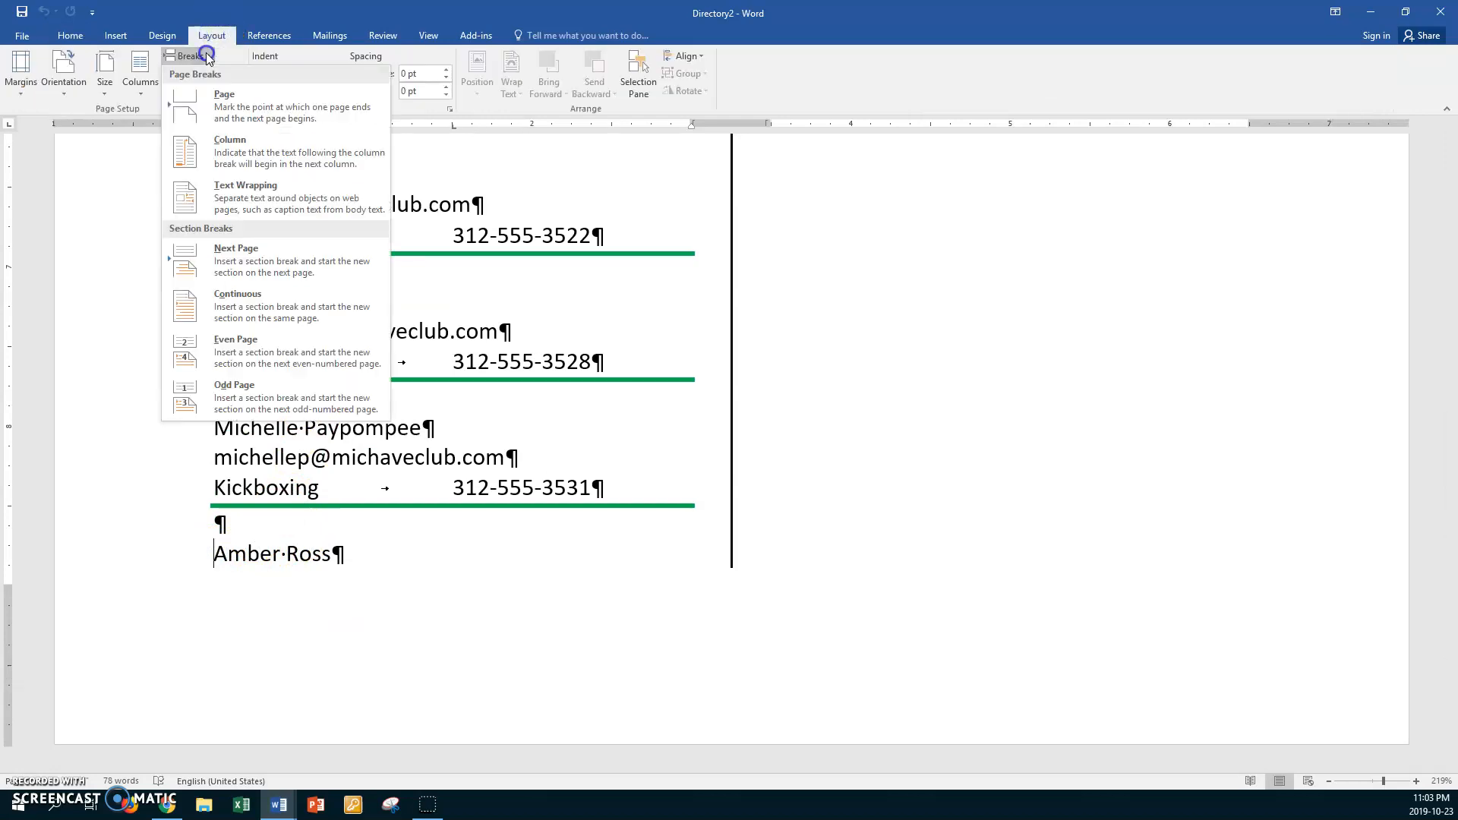
left_click(277, 152)
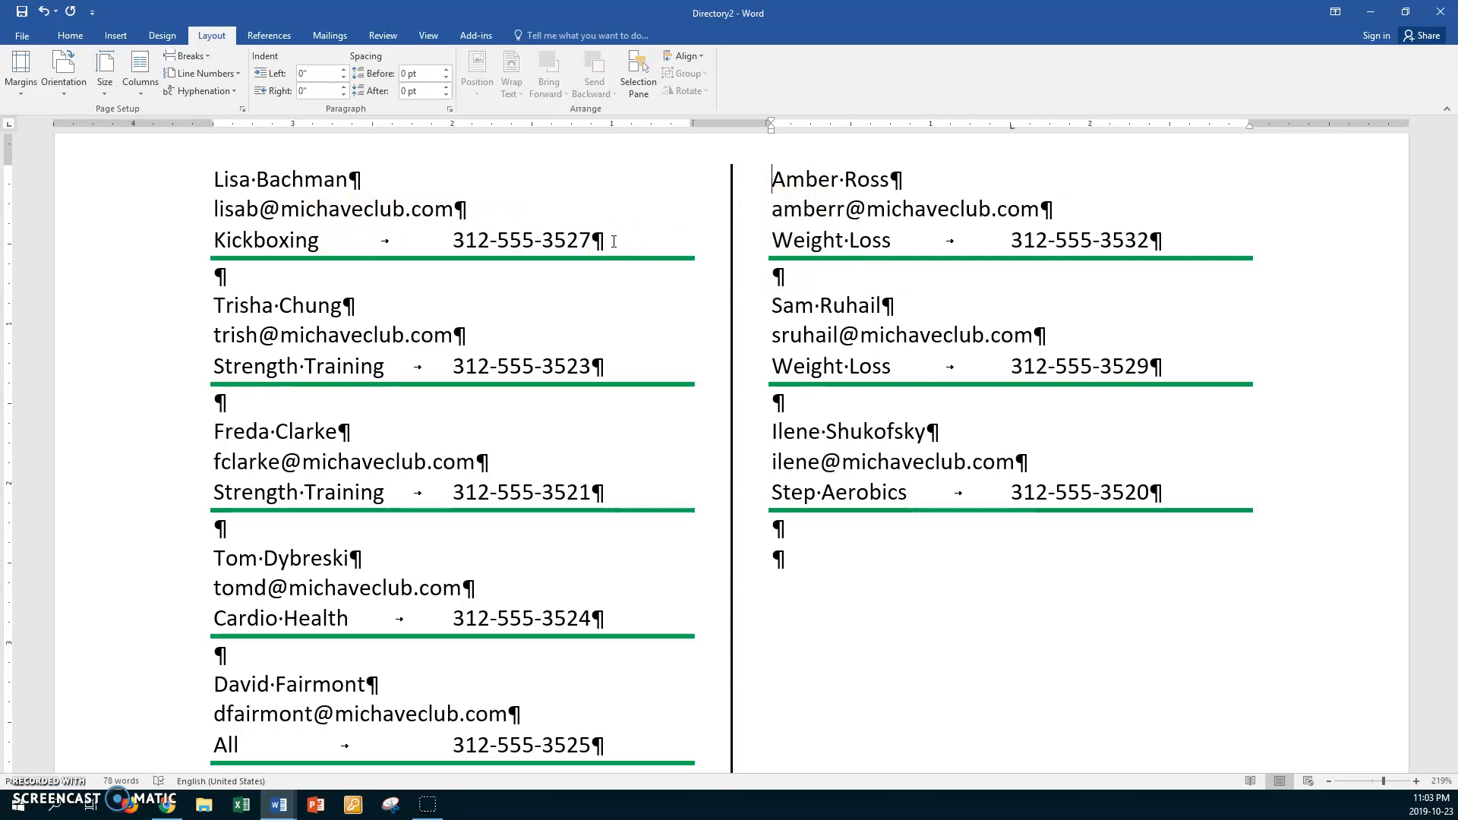
- Add a blank line above the first directory entry and format only that line as one column
key("ctrl+Home")
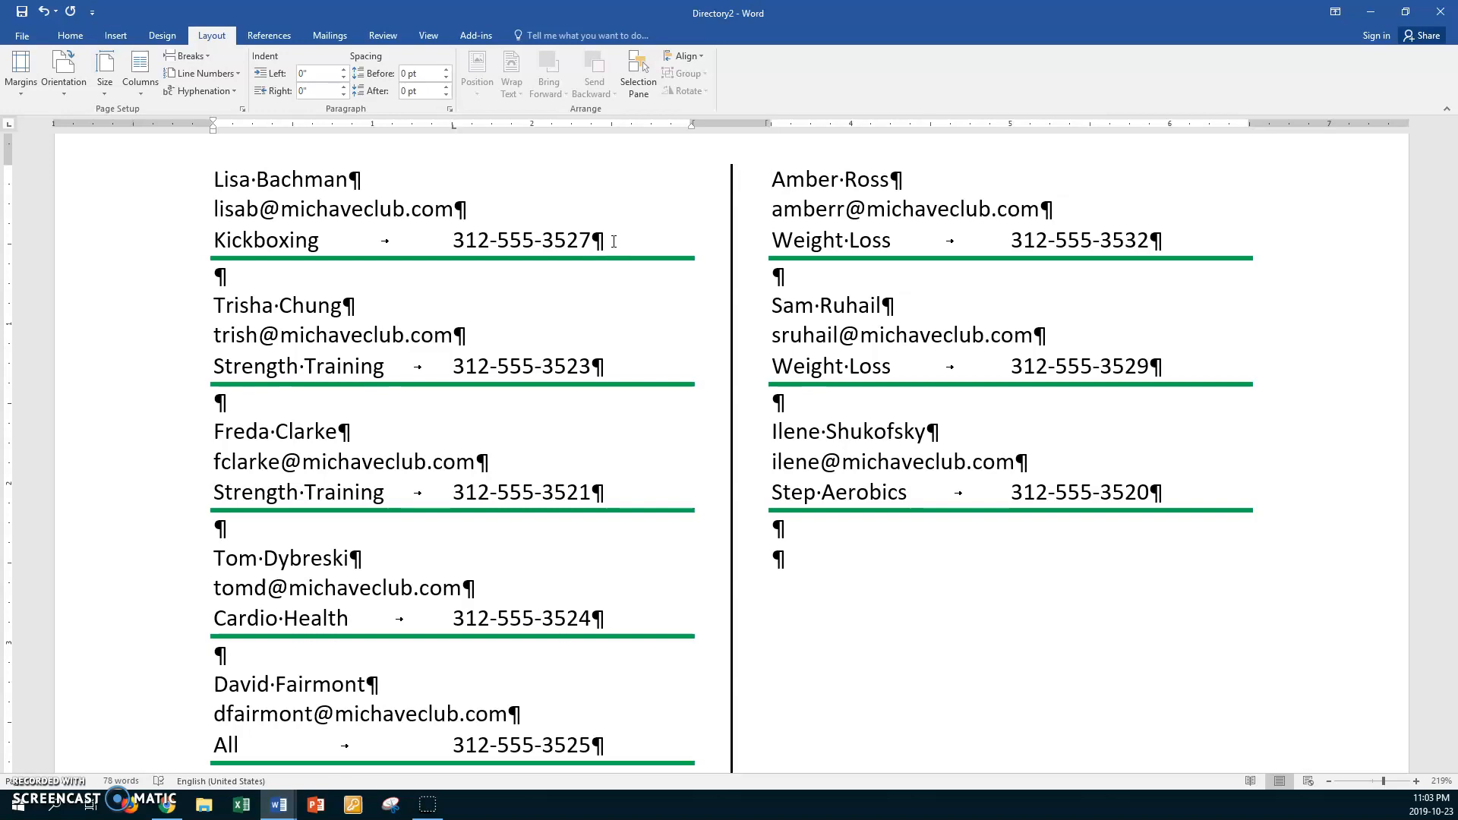
scroll(614, 241, "up", 3)
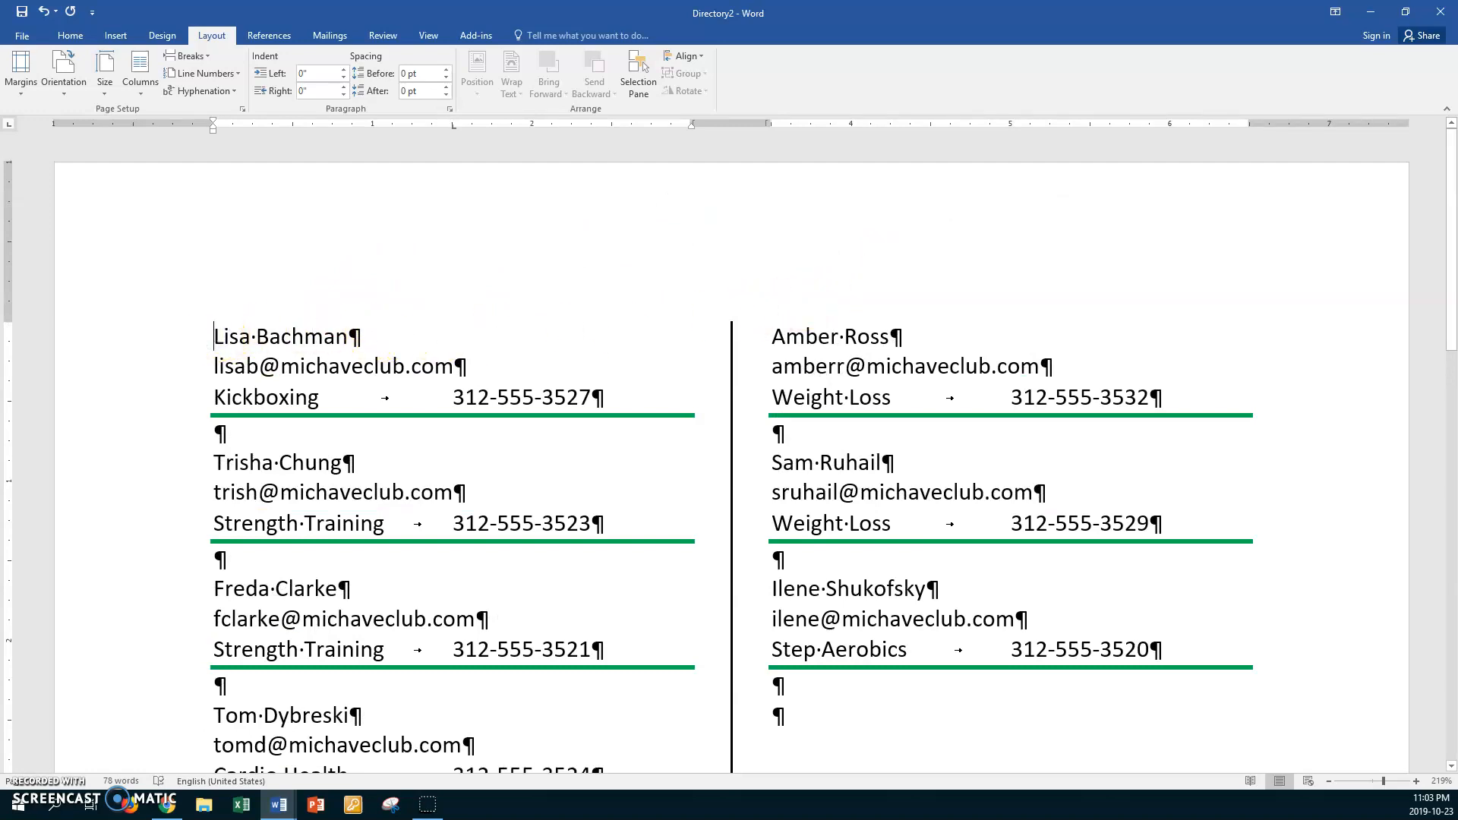
key("Return")
double_click(236, 335)
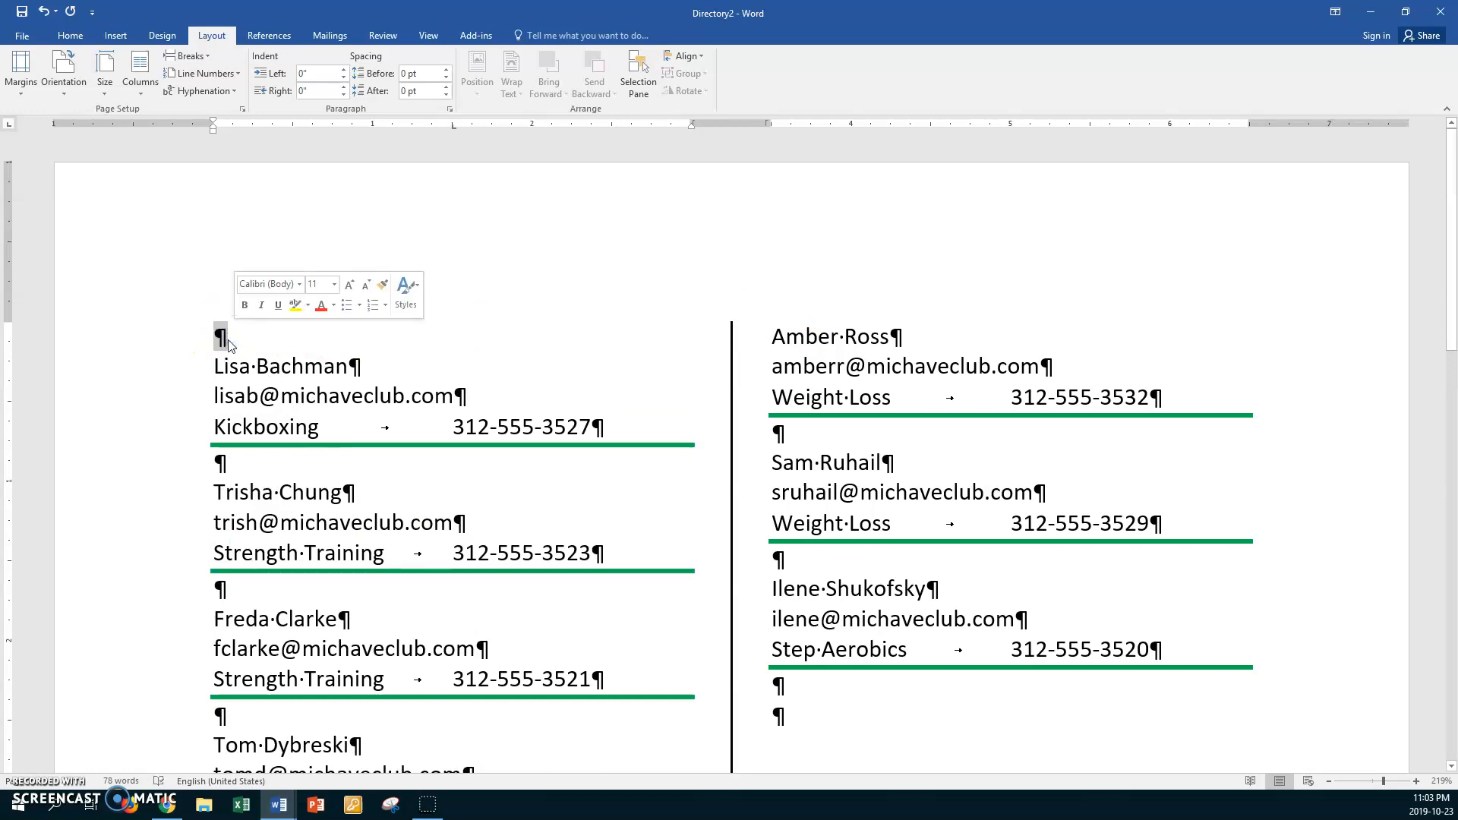
left_click(141, 90)
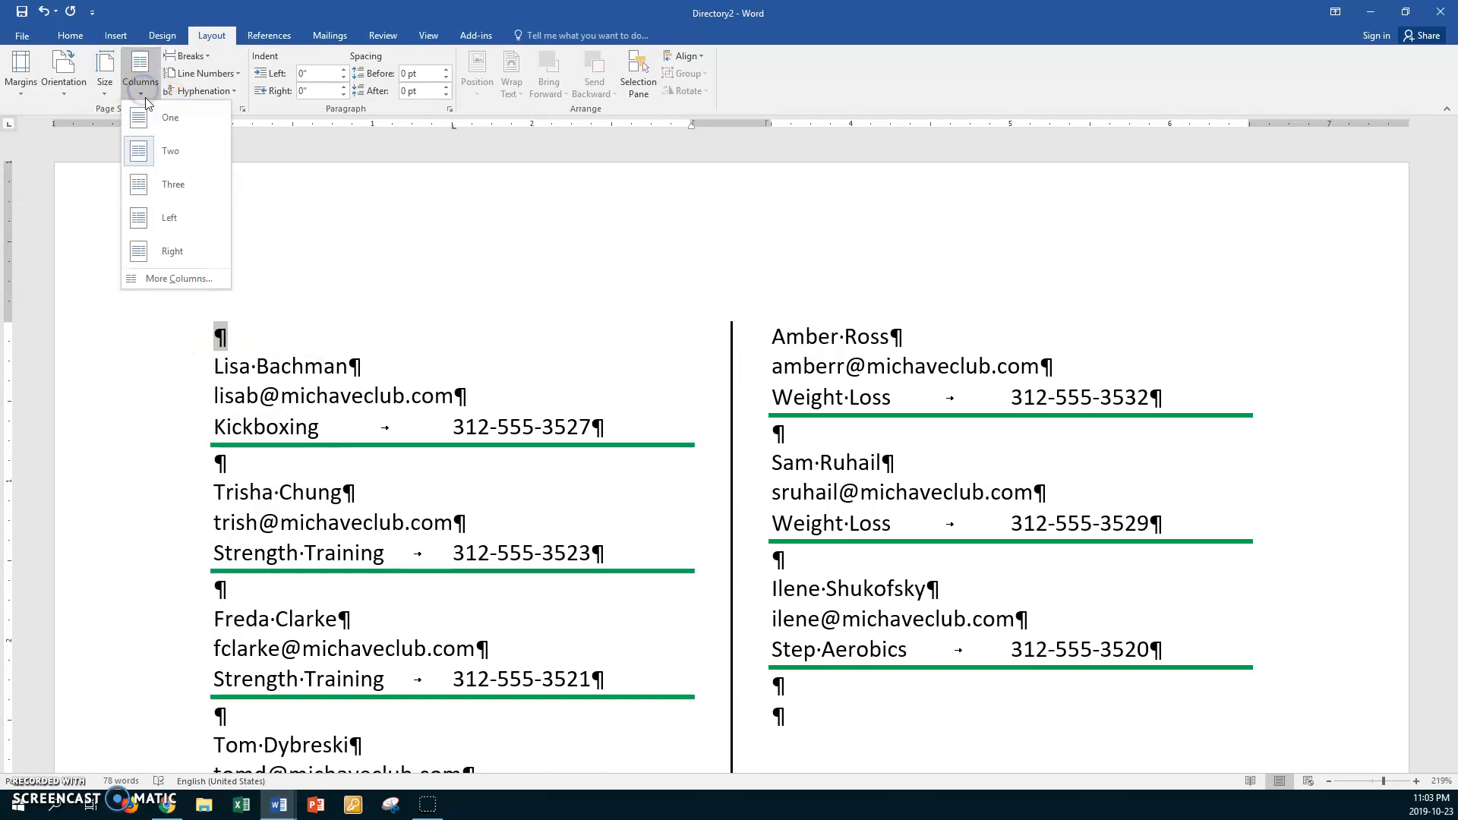
left_click(167, 117)
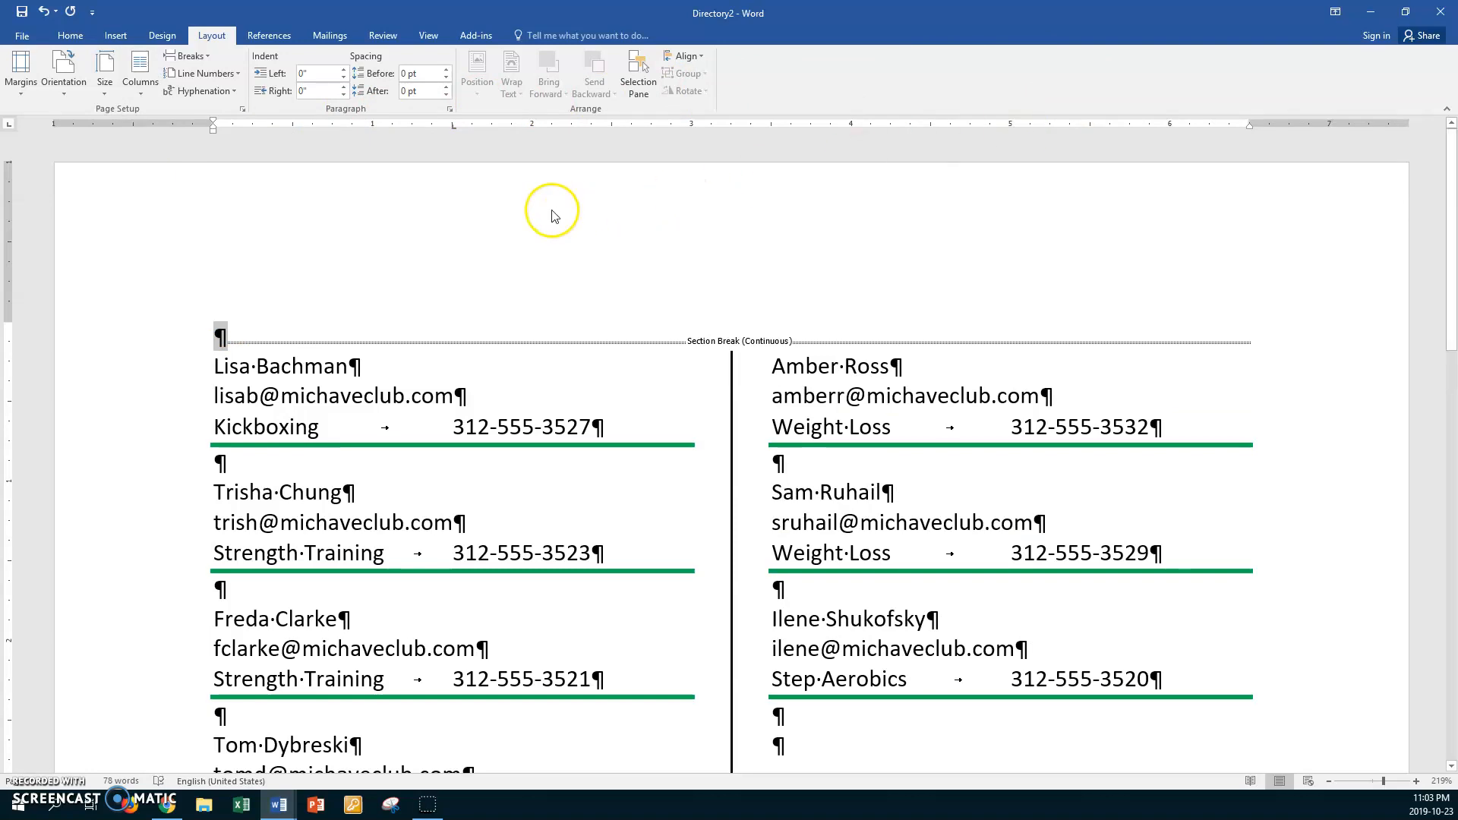
- Remove the 1.5-inch tab stop from the blank single-column line and place the cursor at its end
left_click_drag(453, 127, 452, 140)
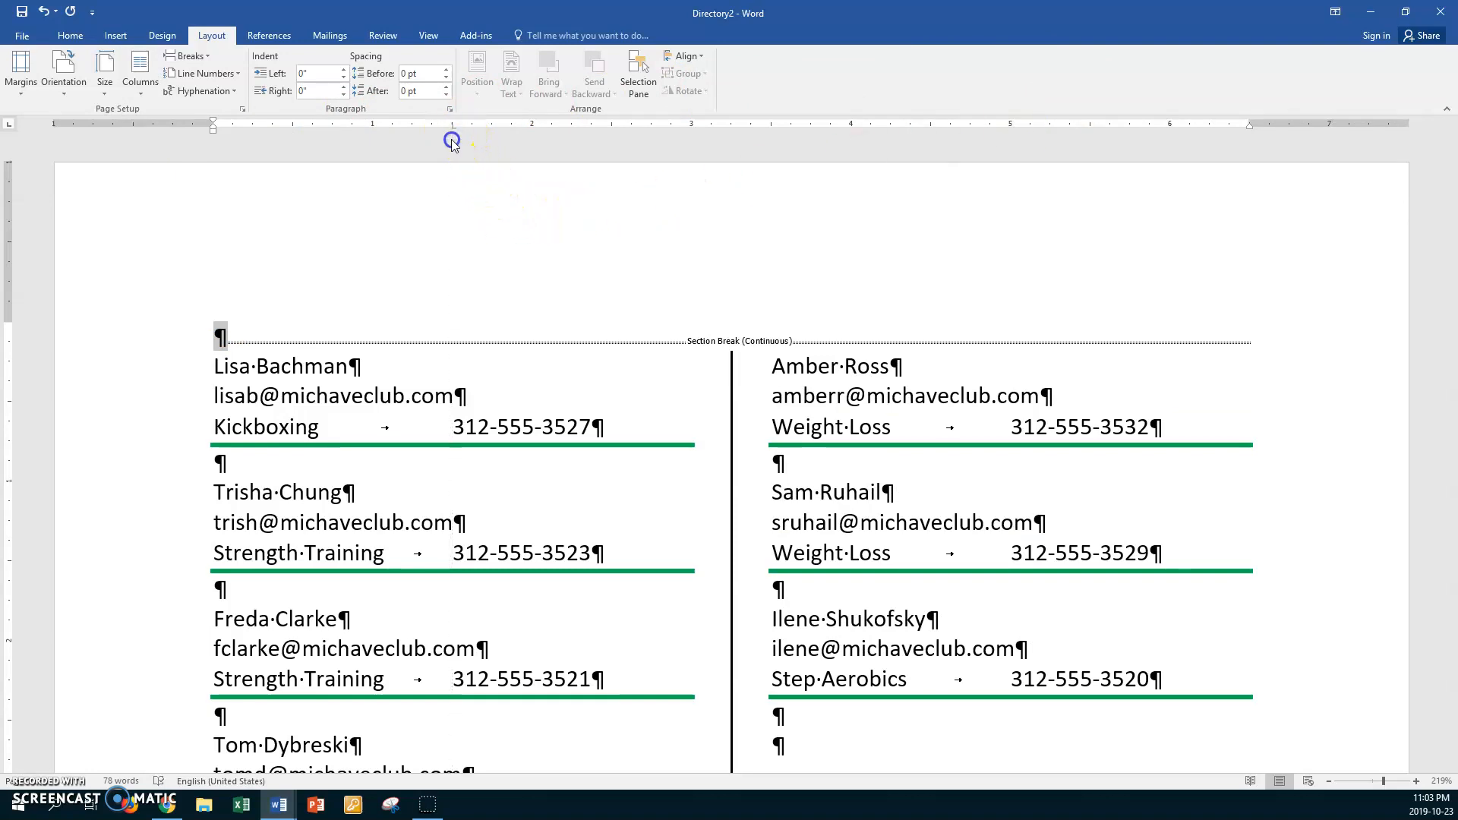
left_click(228, 336)
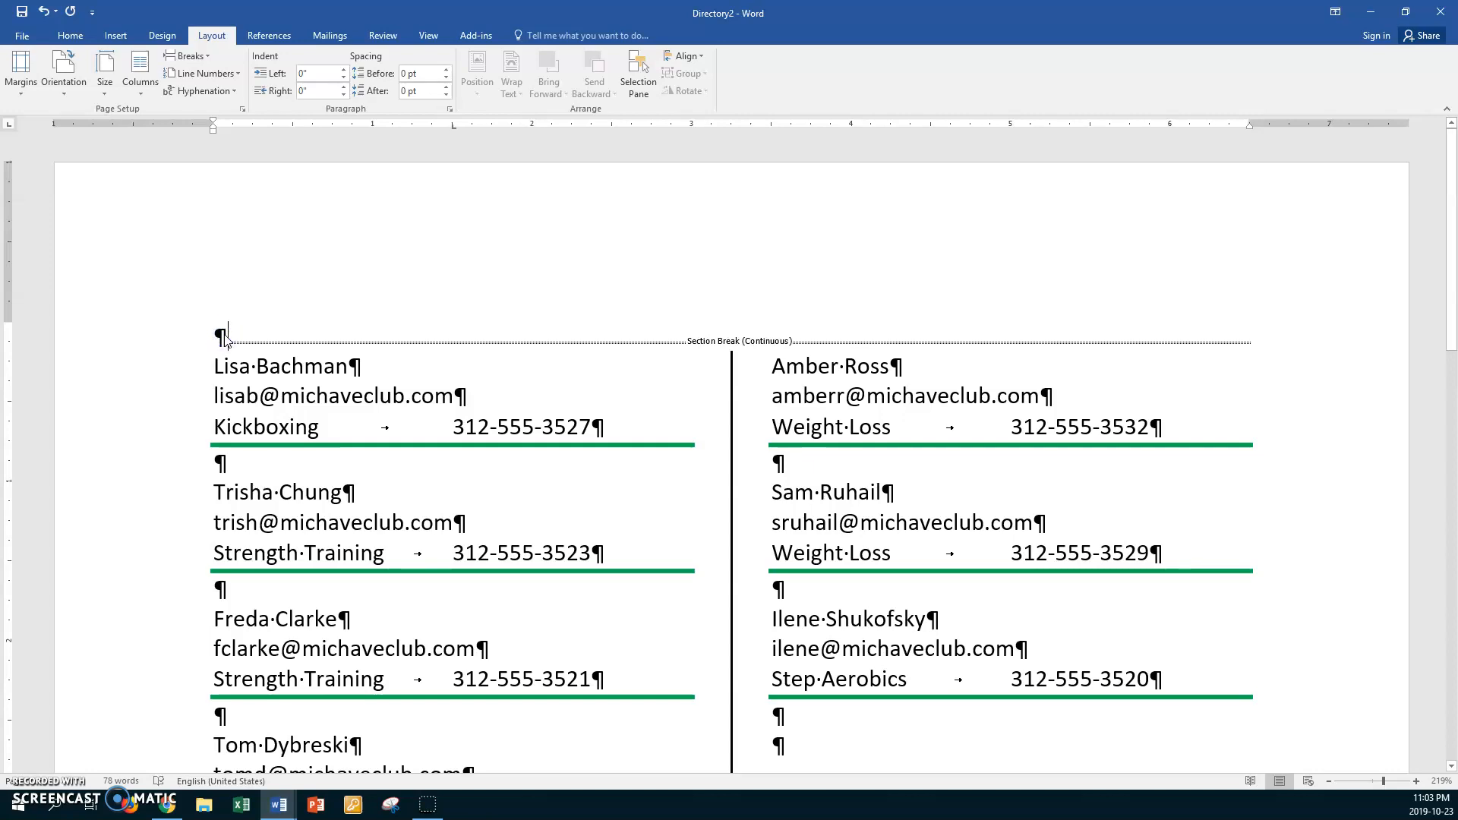
- Add an extra line above the section break and enter the title "Physical Activities Directory" on the first line
key("Return")
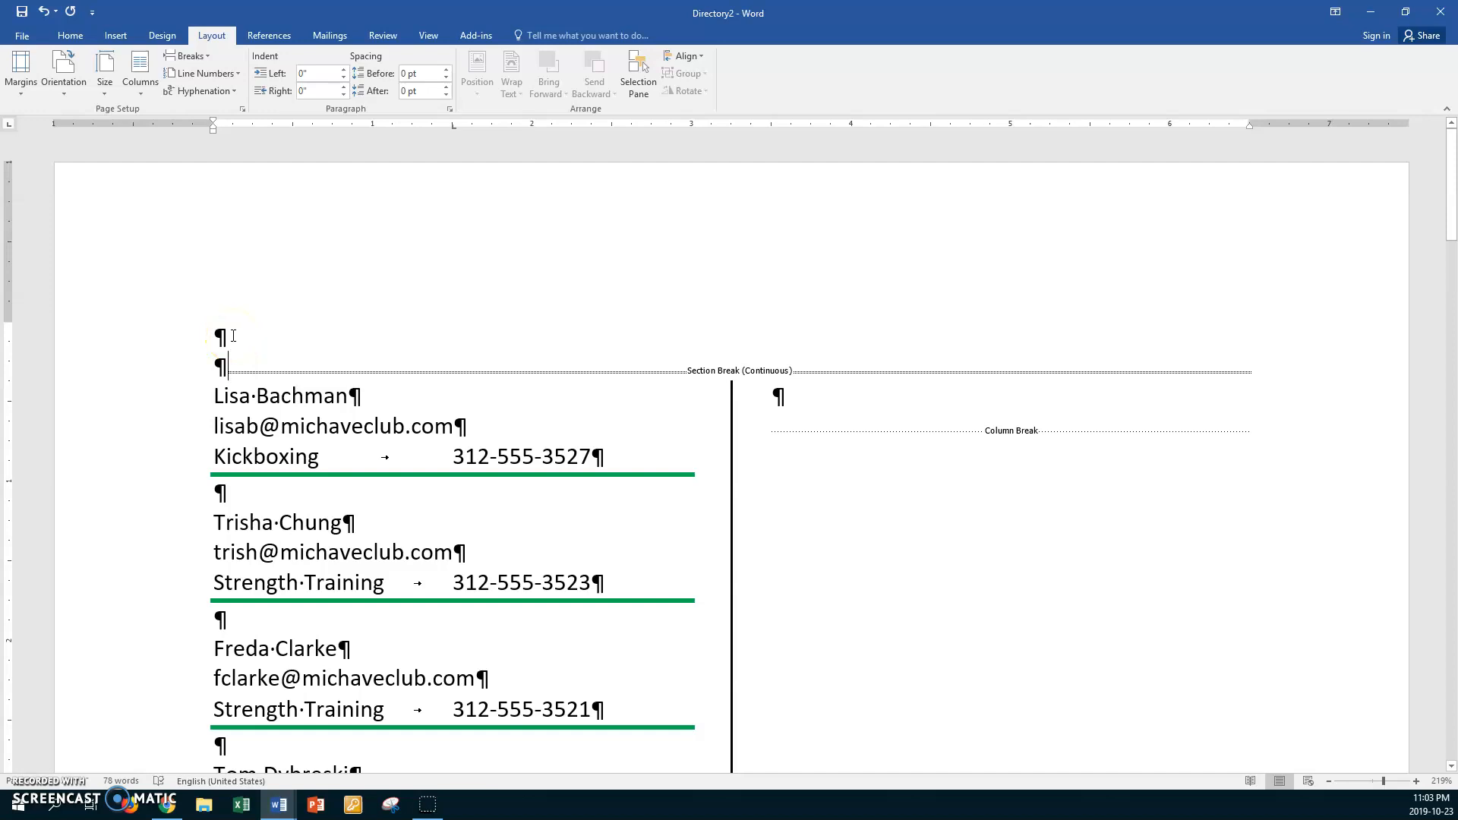
left_click(233, 336)
left_click(239, 337)
type("Phy")
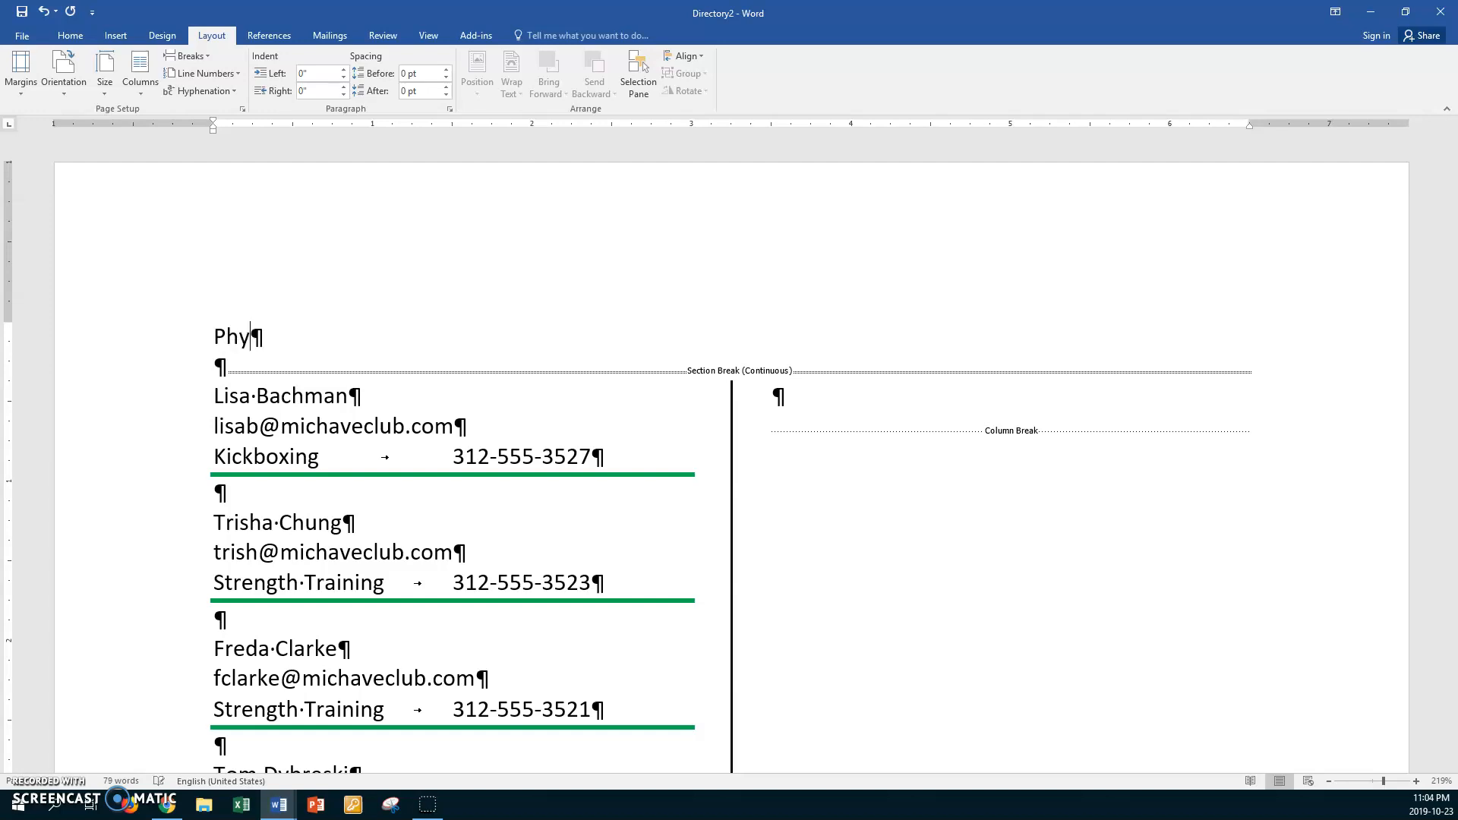
type("sical Act")
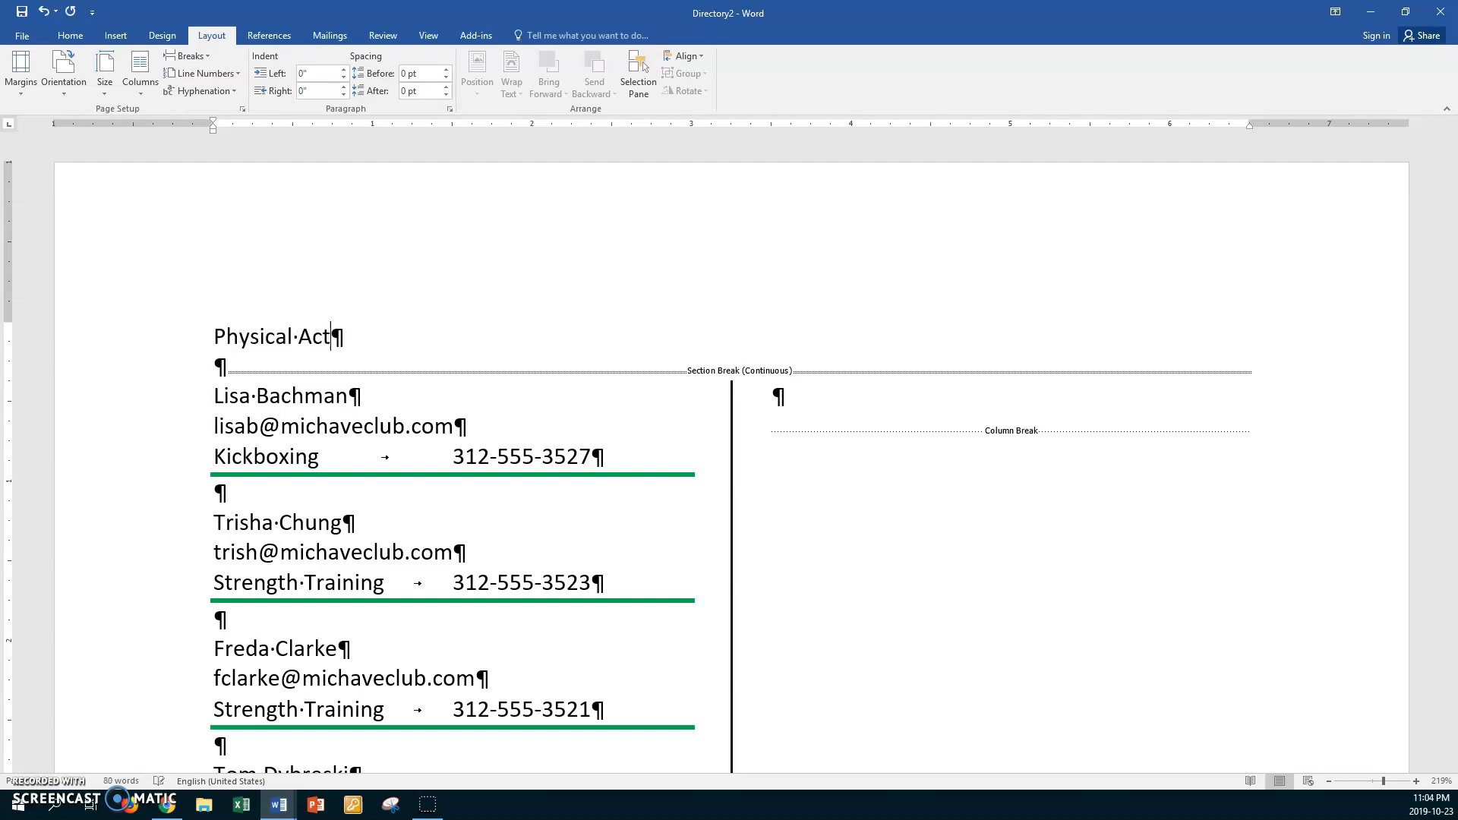
type("ivities Directory")
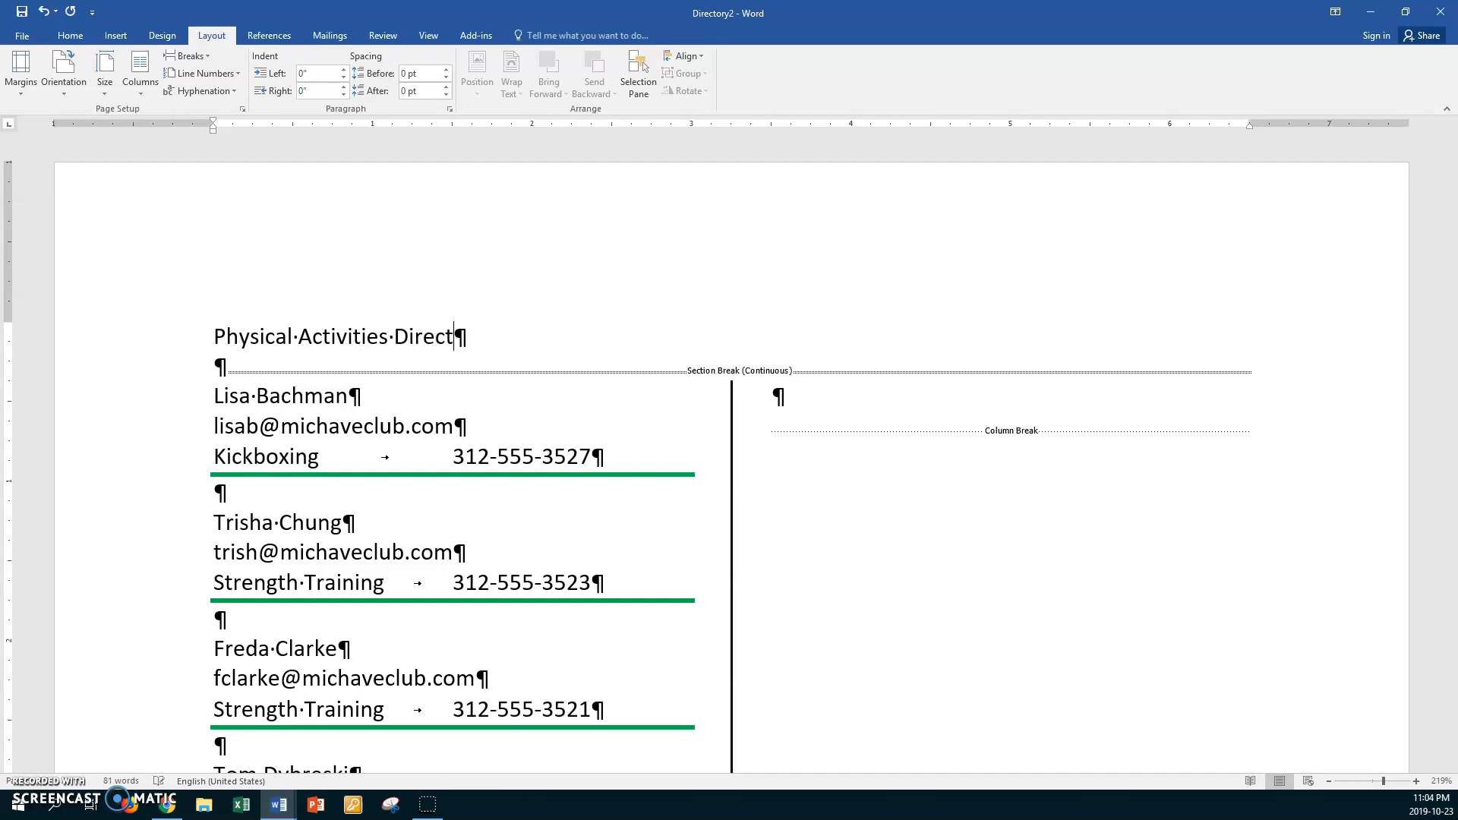
- Format the directory title as bold italic, enlarge it to 20 pt and center it
triple_click(240, 337)
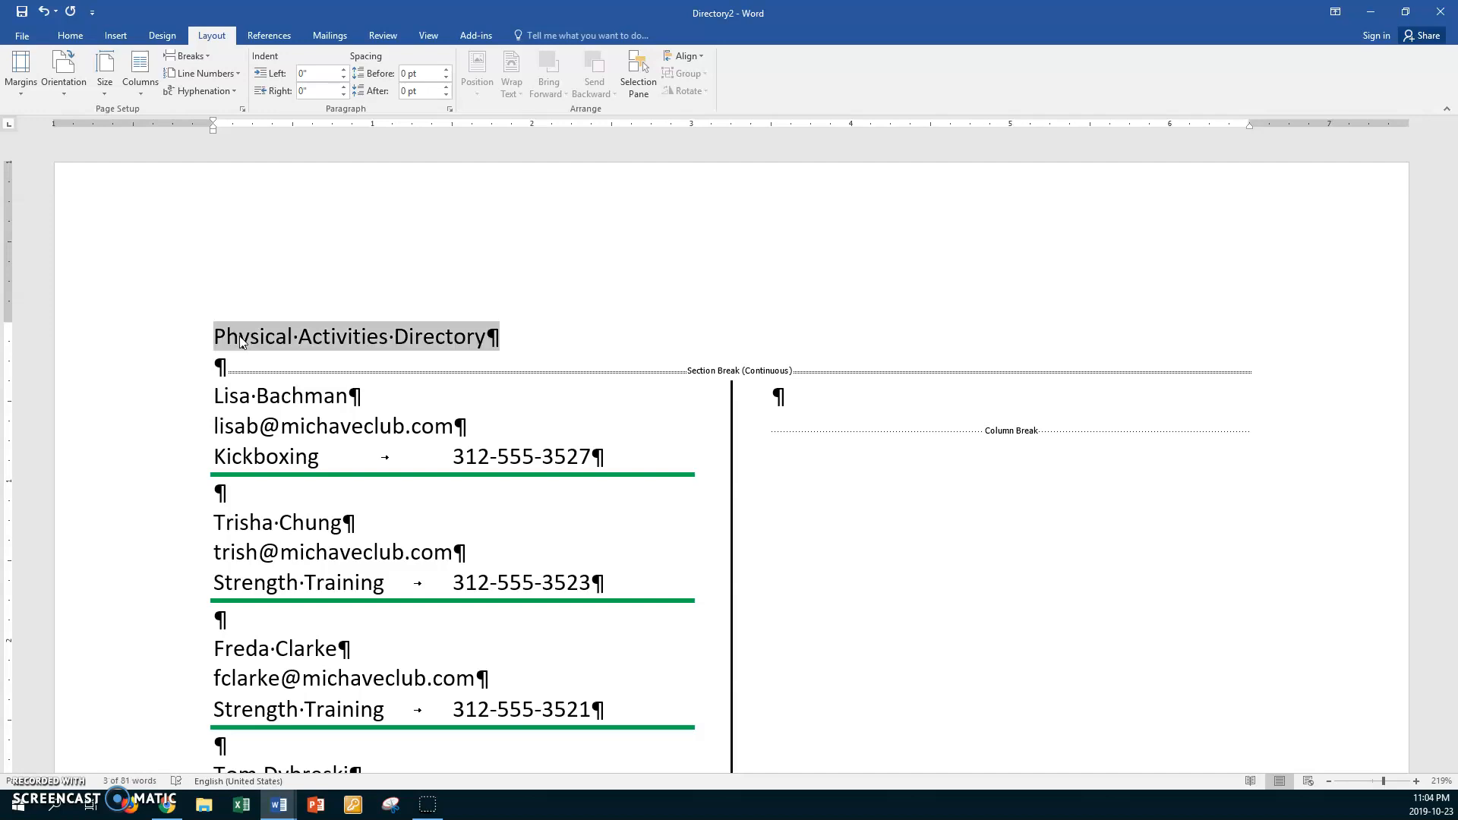
key("ctrl+b")
key("ctrl+i")
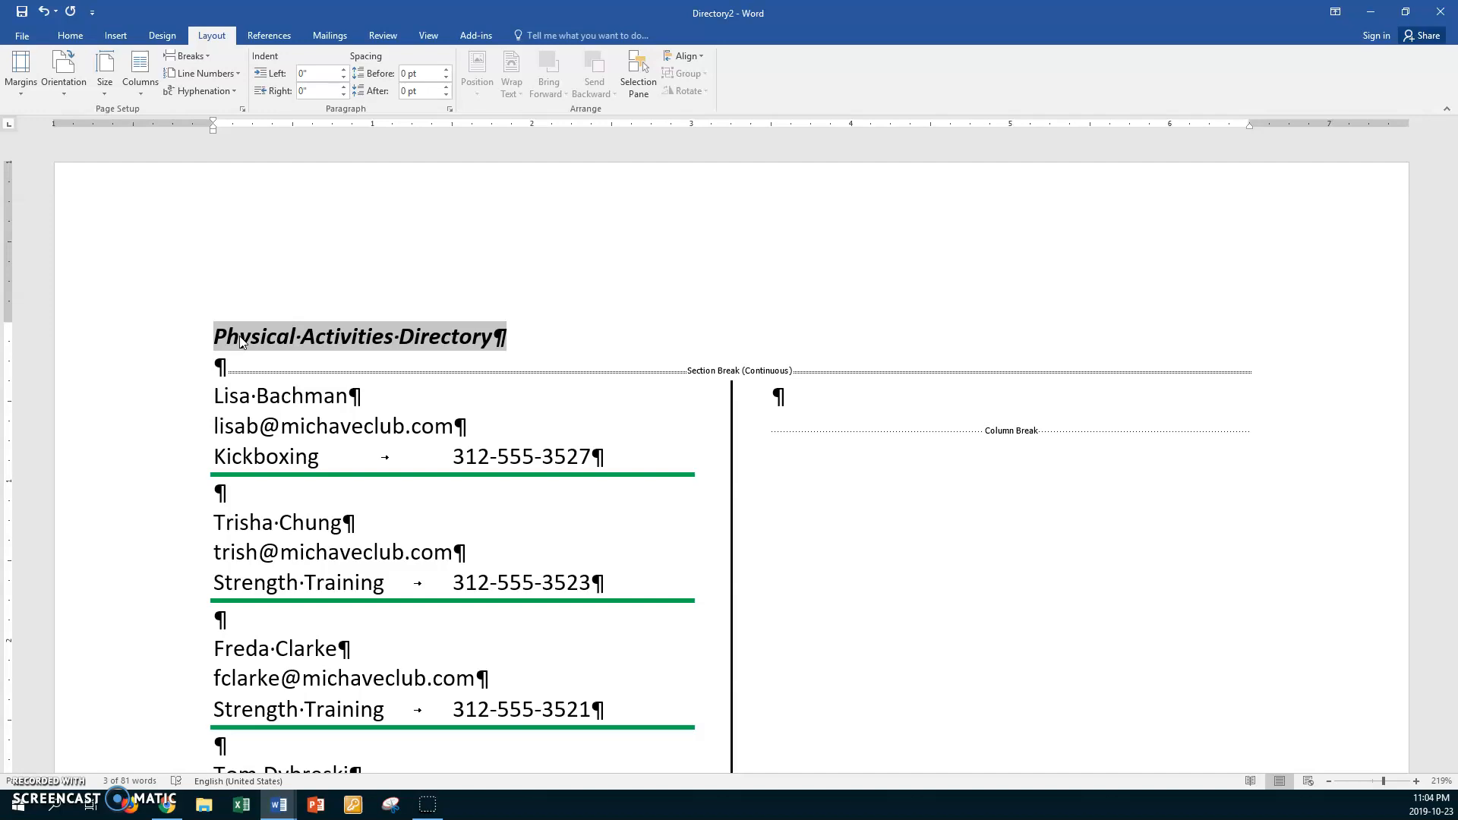
key("ctrl+shift+period")
key("ctrl+shift+period")
key("ctrl+shift+period")
key("ctrl+shift+period")
key("ctrl+shift+period")
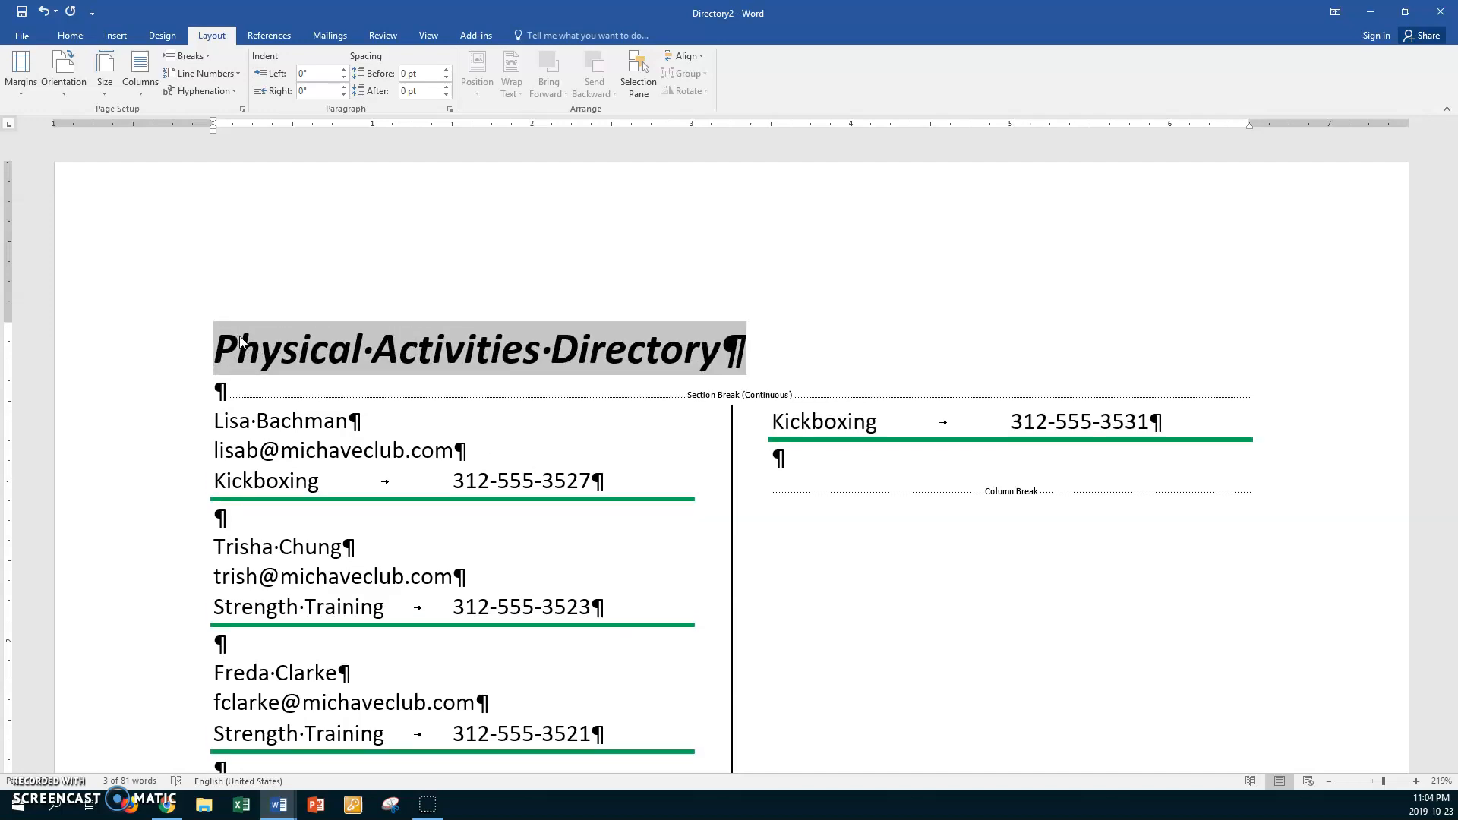
key("ctrl+e")
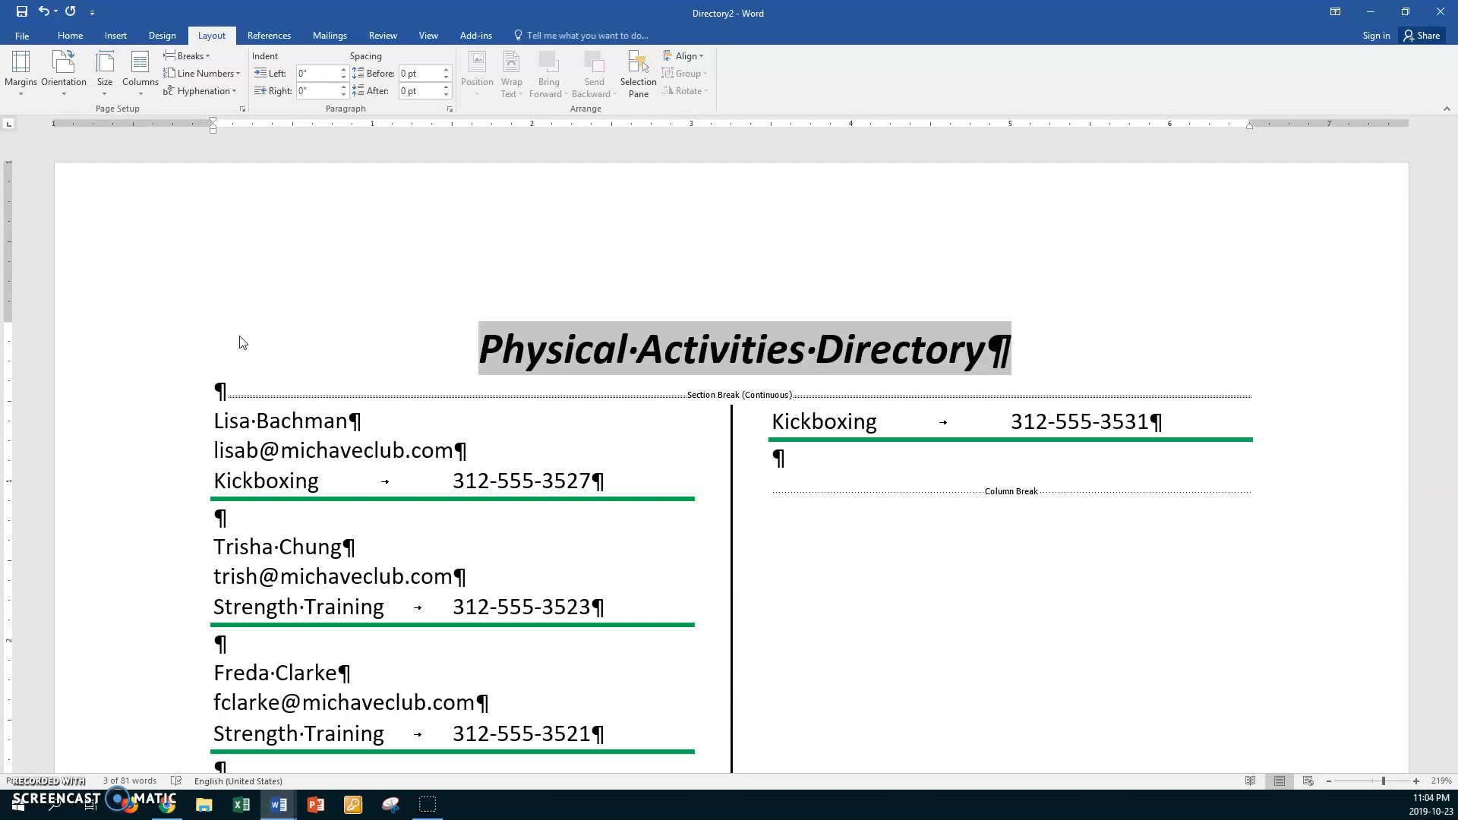
- Set the directory title's font color to the standard green
left_click(79, 37)
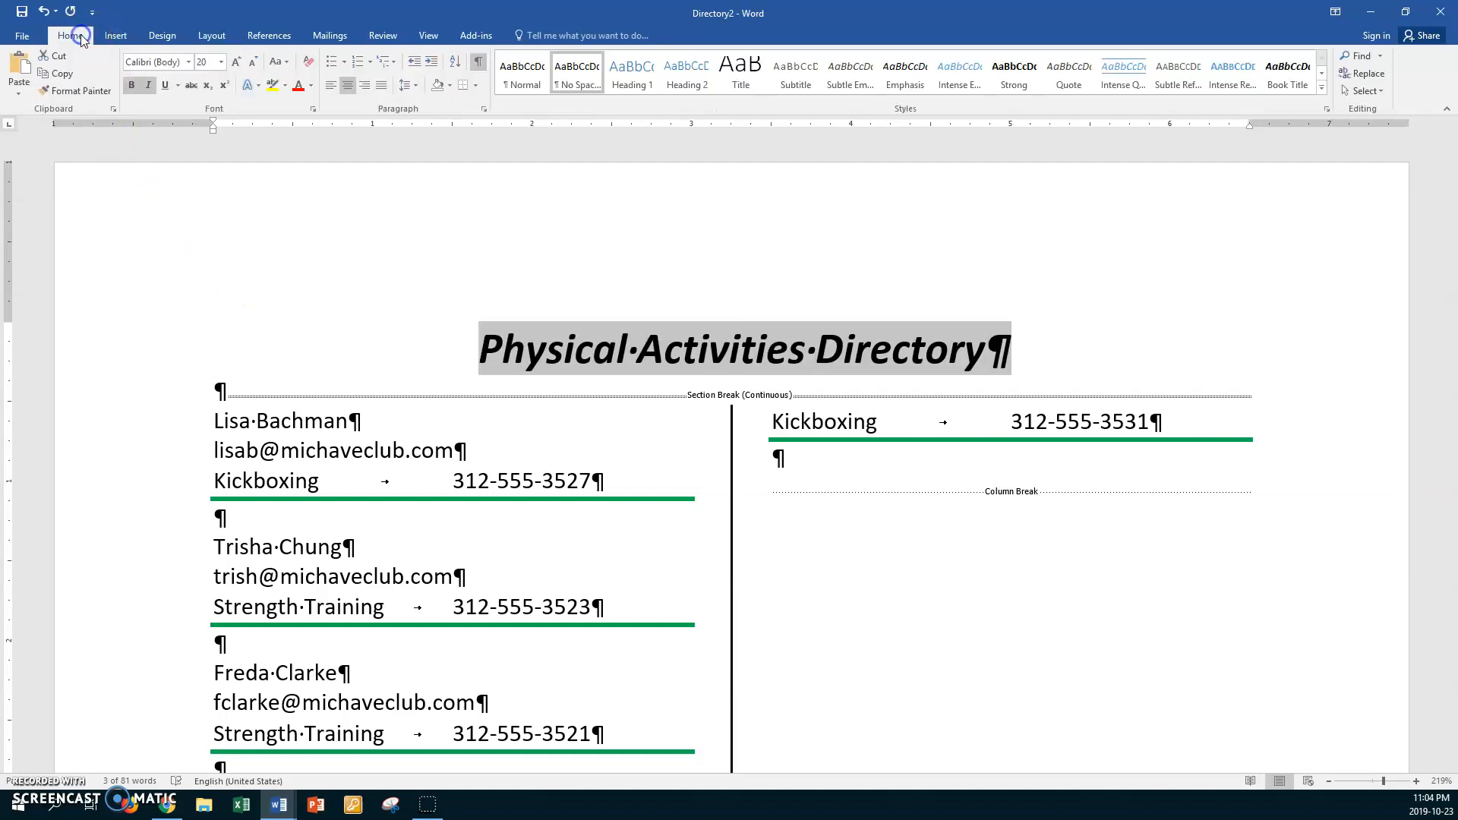
left_click(311, 85)
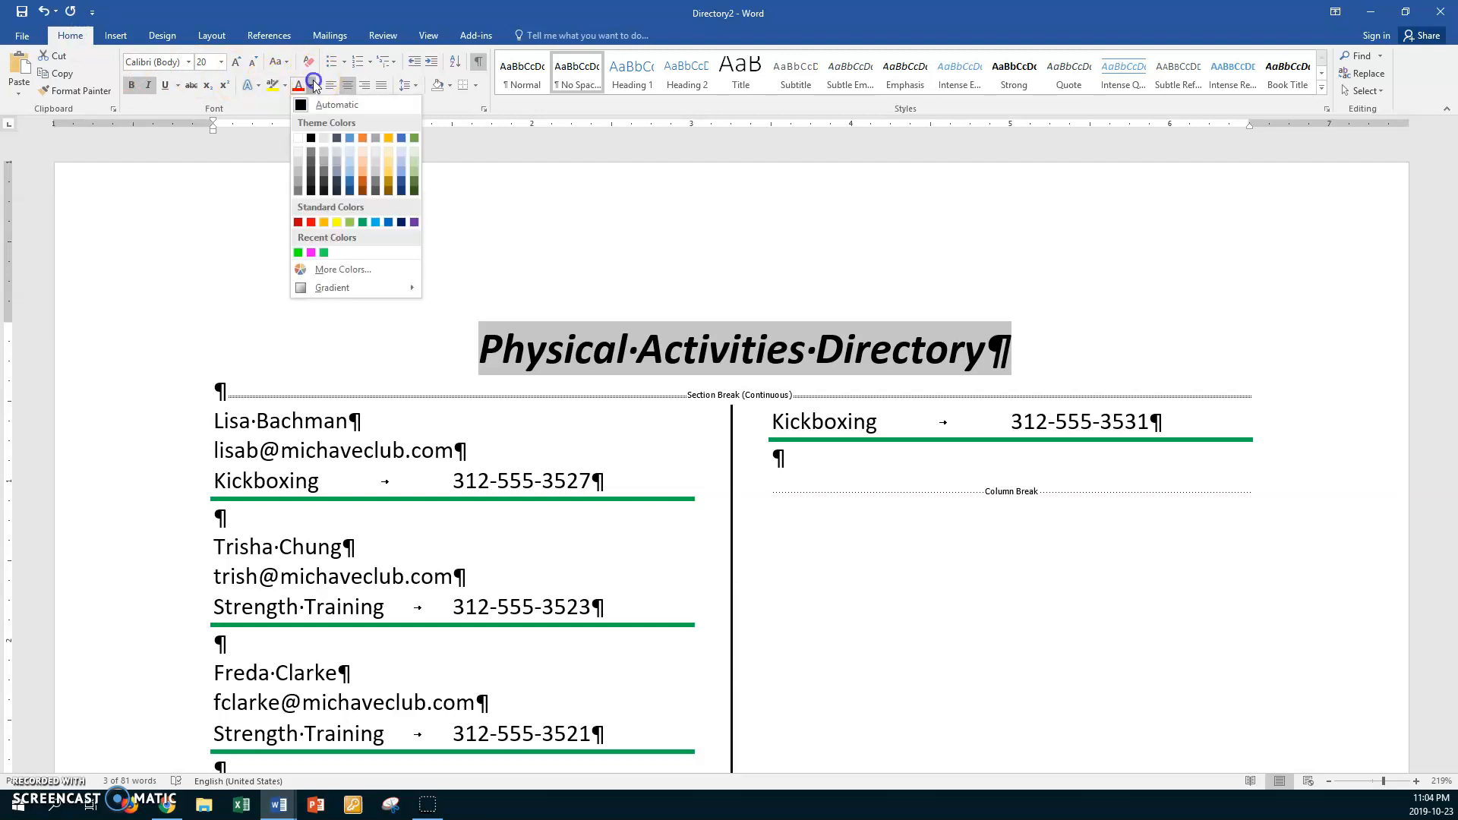
left_click(363, 222)
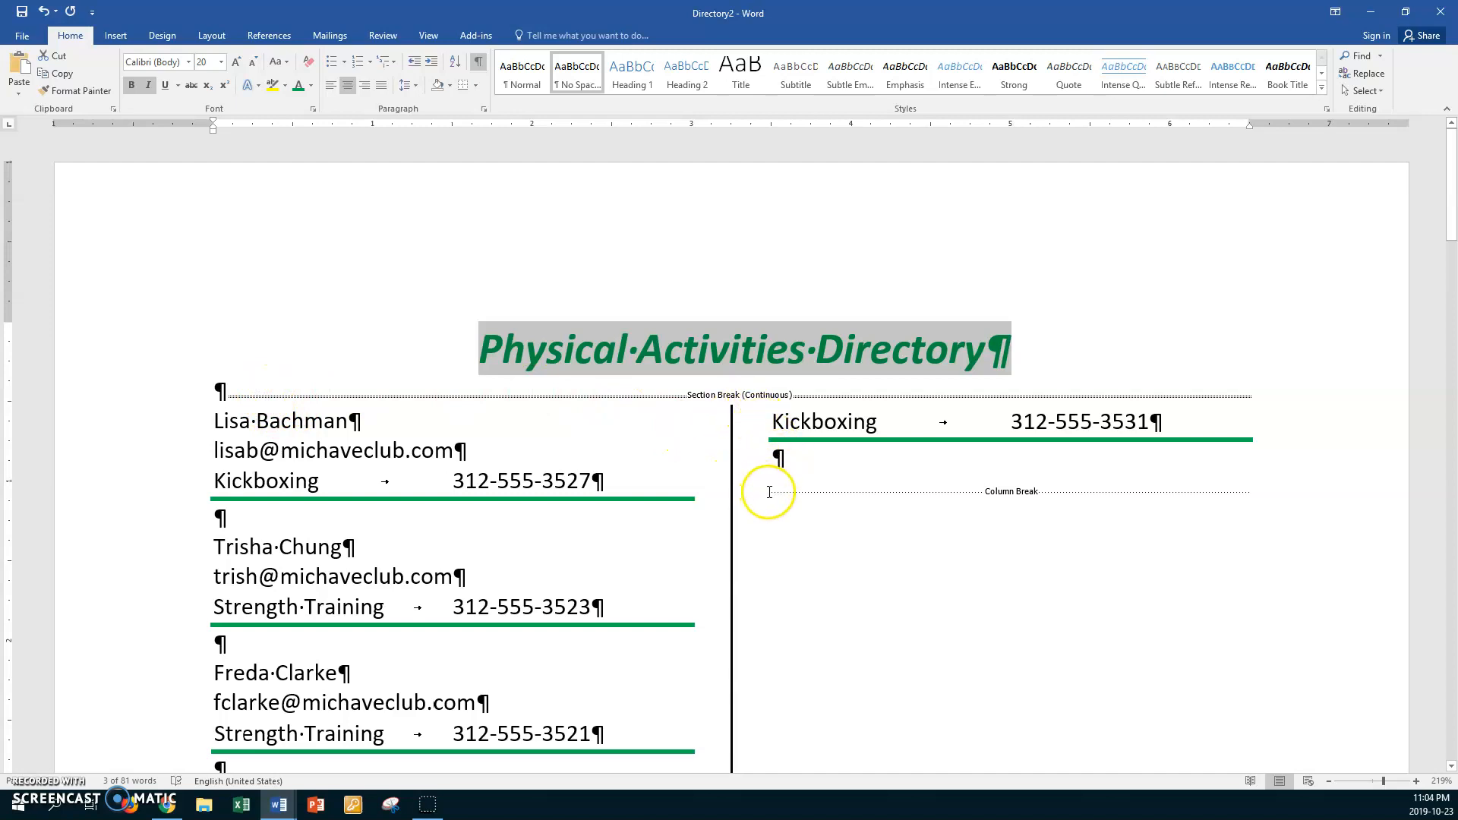
- Delete the misplaced column break and insert a new one before the last name in the first column, keeping that entry together
left_click(768, 489)
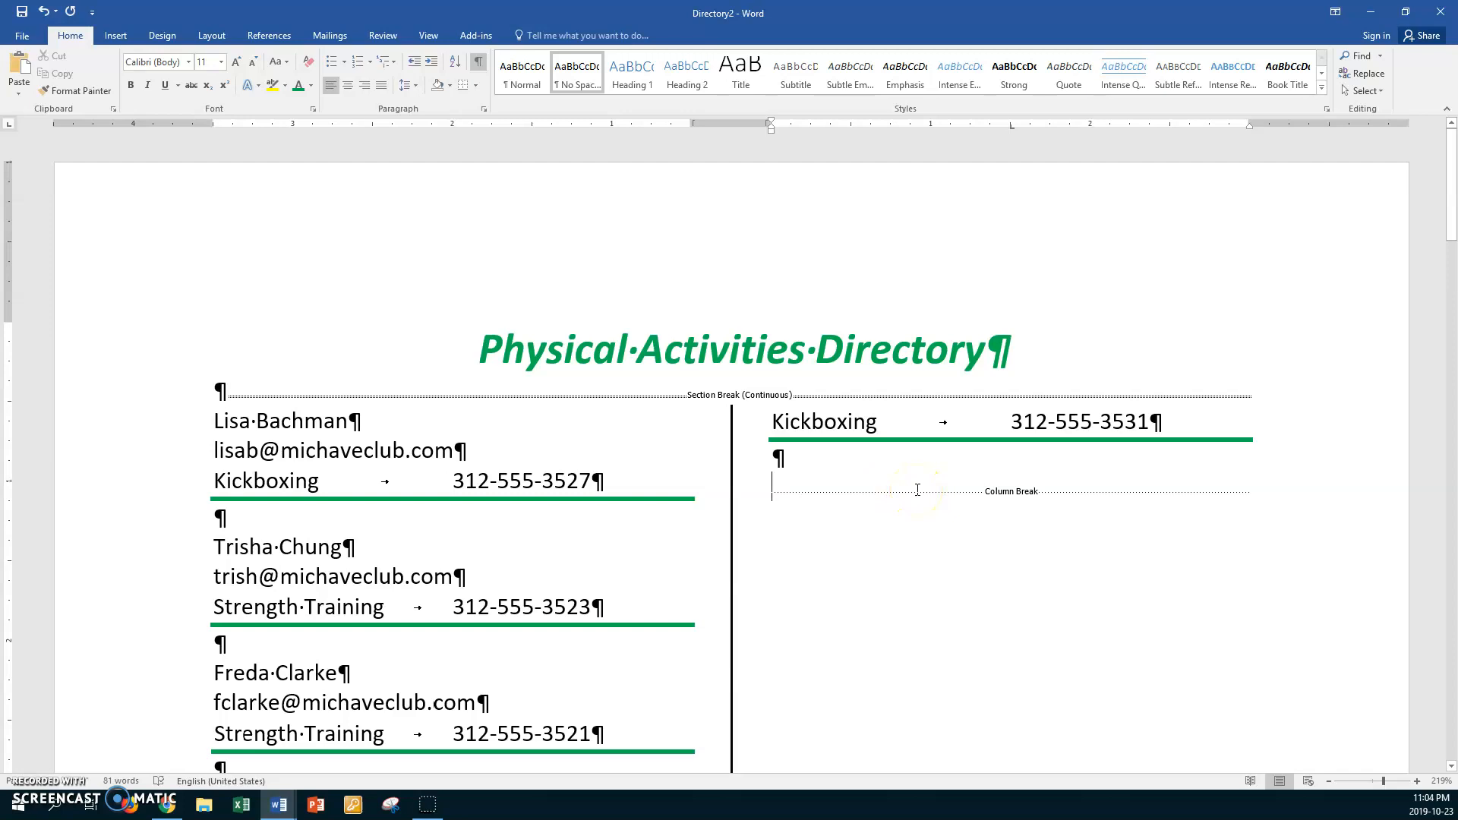
key("Delete")
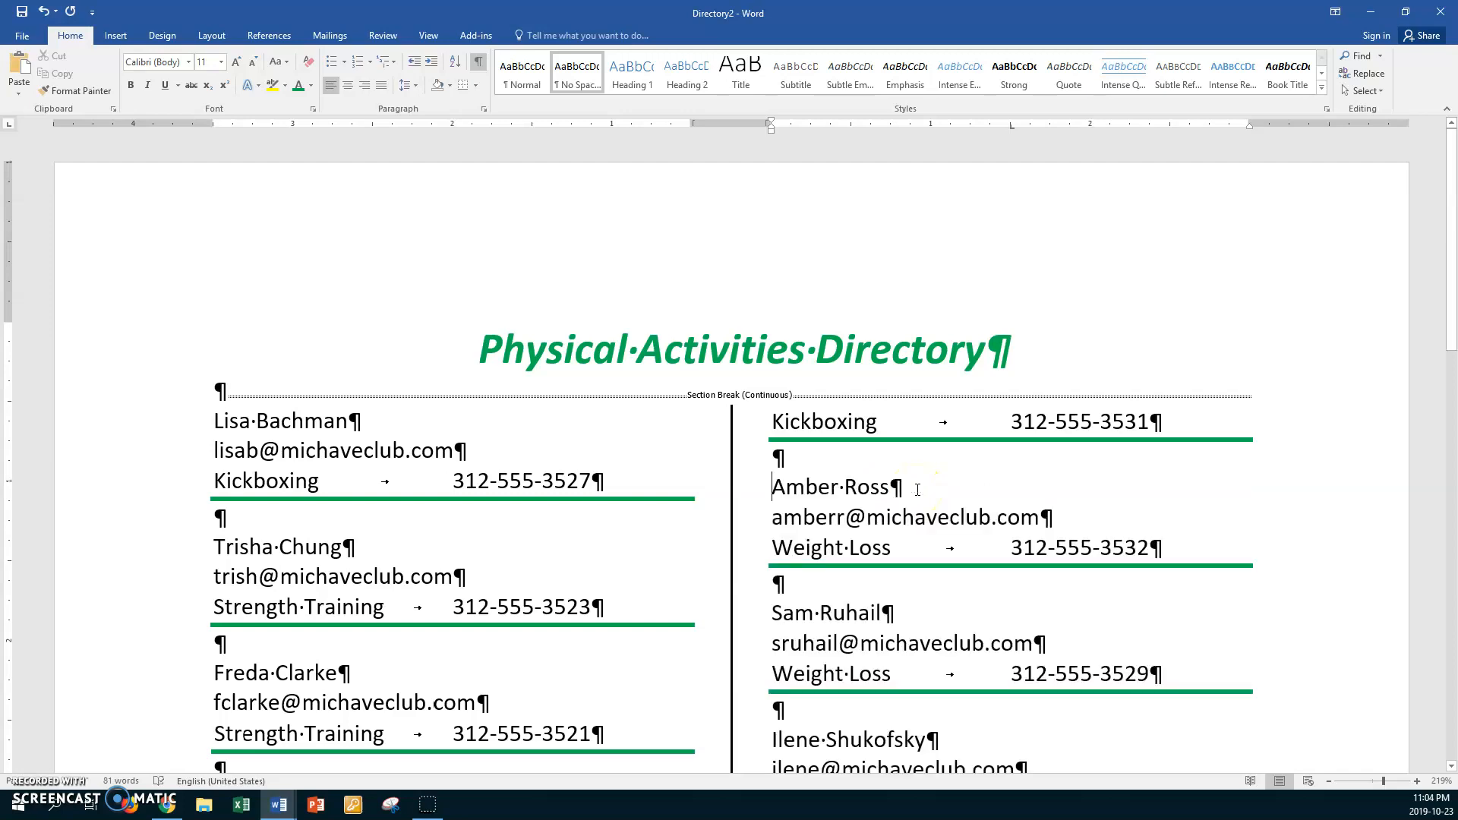
scroll(755, 605, "down", 12)
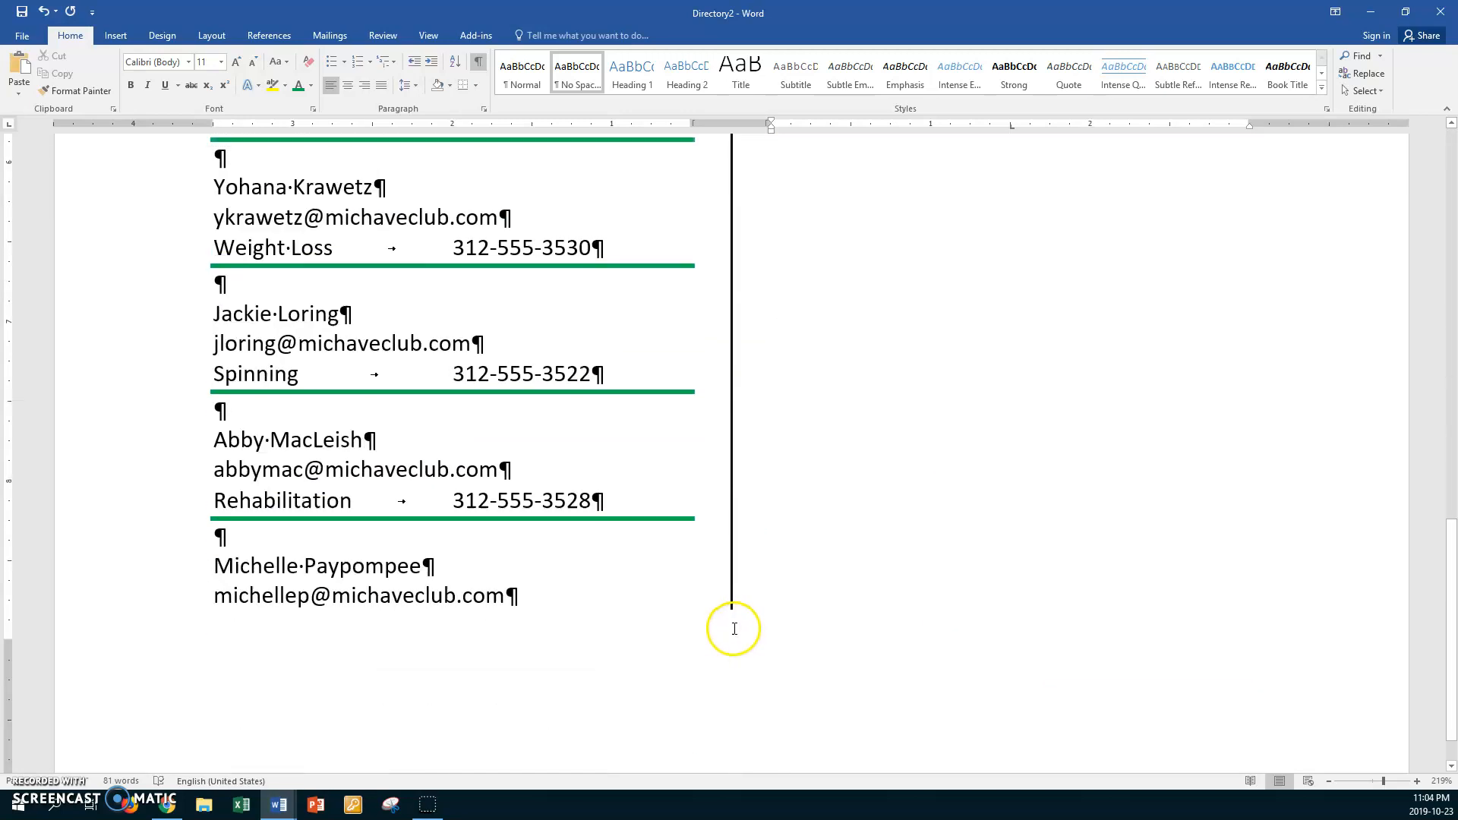
left_click(204, 565)
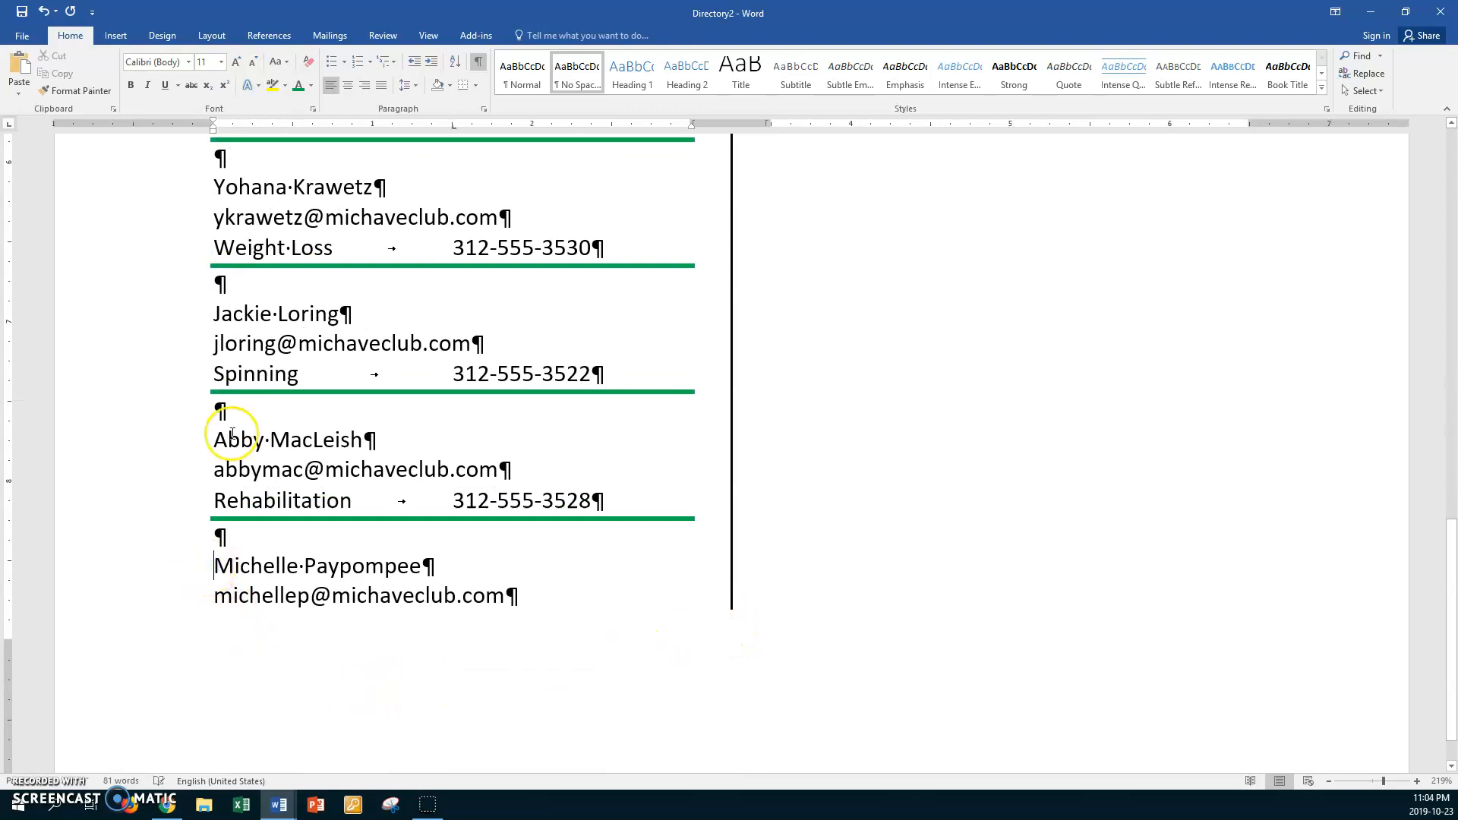
left_click(211, 36)
left_click(199, 56)
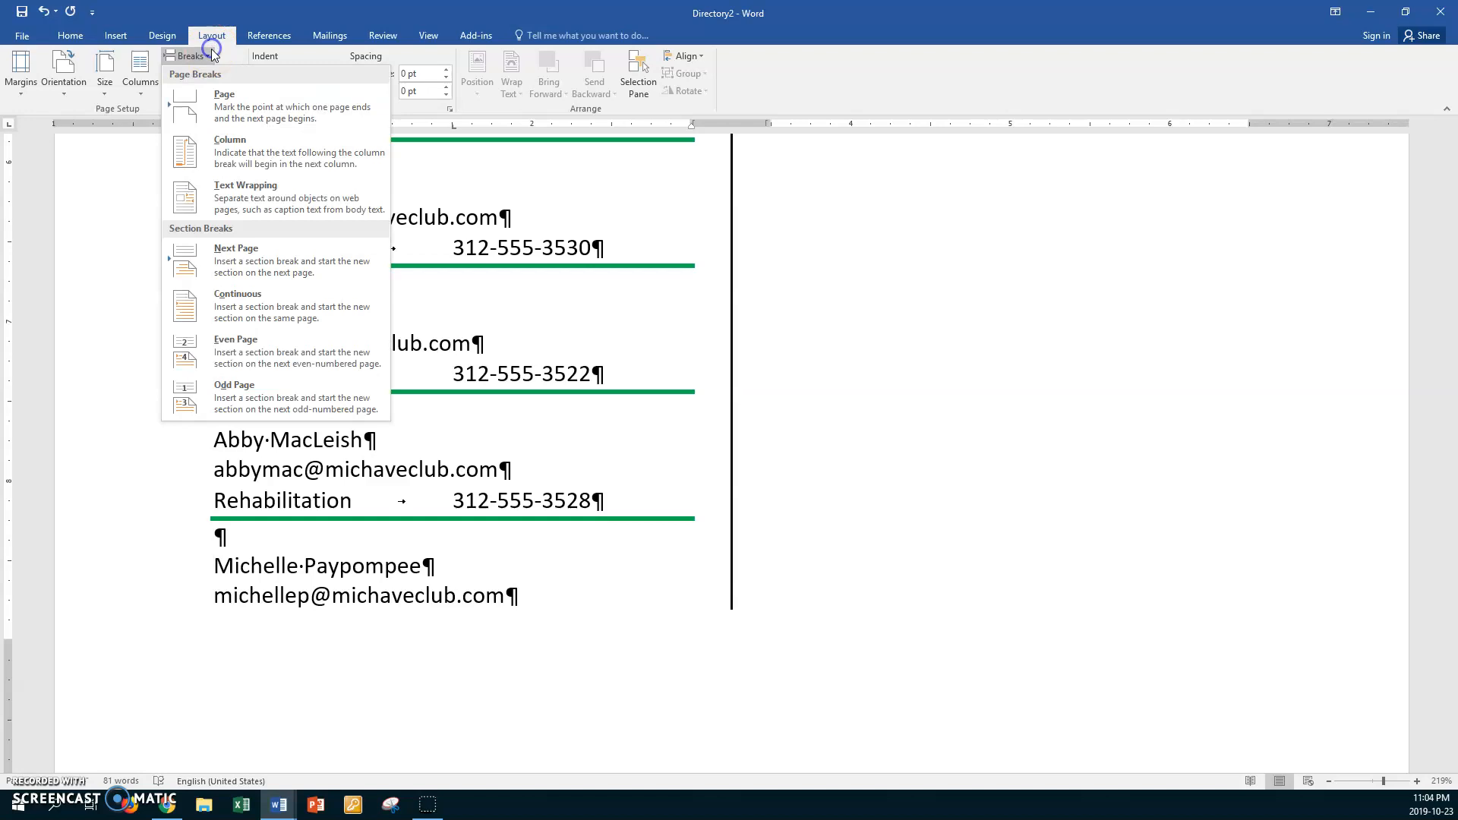
left_click(235, 155)
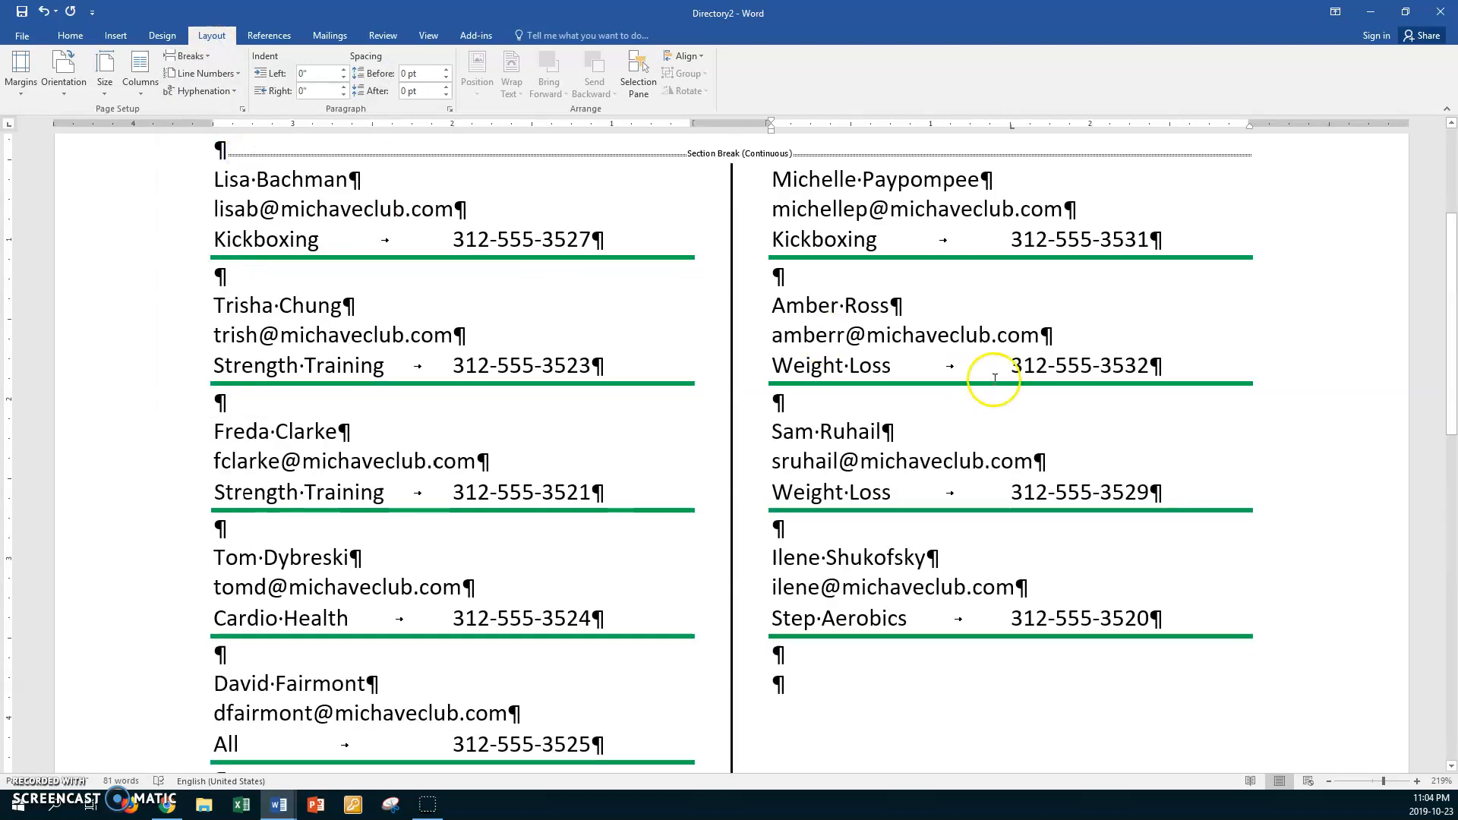
- Review both columns from the title to the last entries to check how the directory is laid out
scroll(1018, 378, "up", 3)
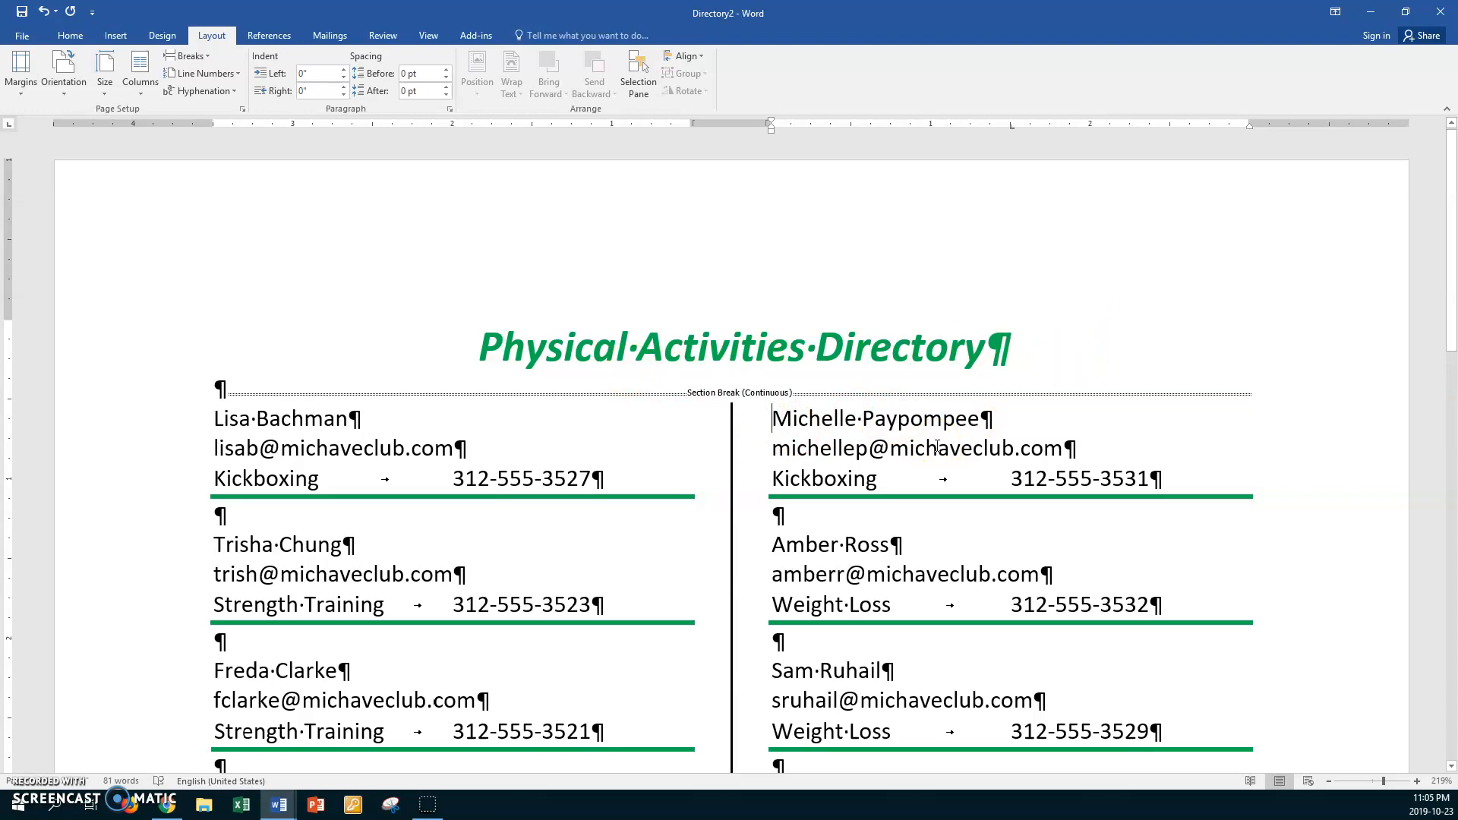
scroll(937, 446, "down", 4)
scroll(937, 446, "down", 3)
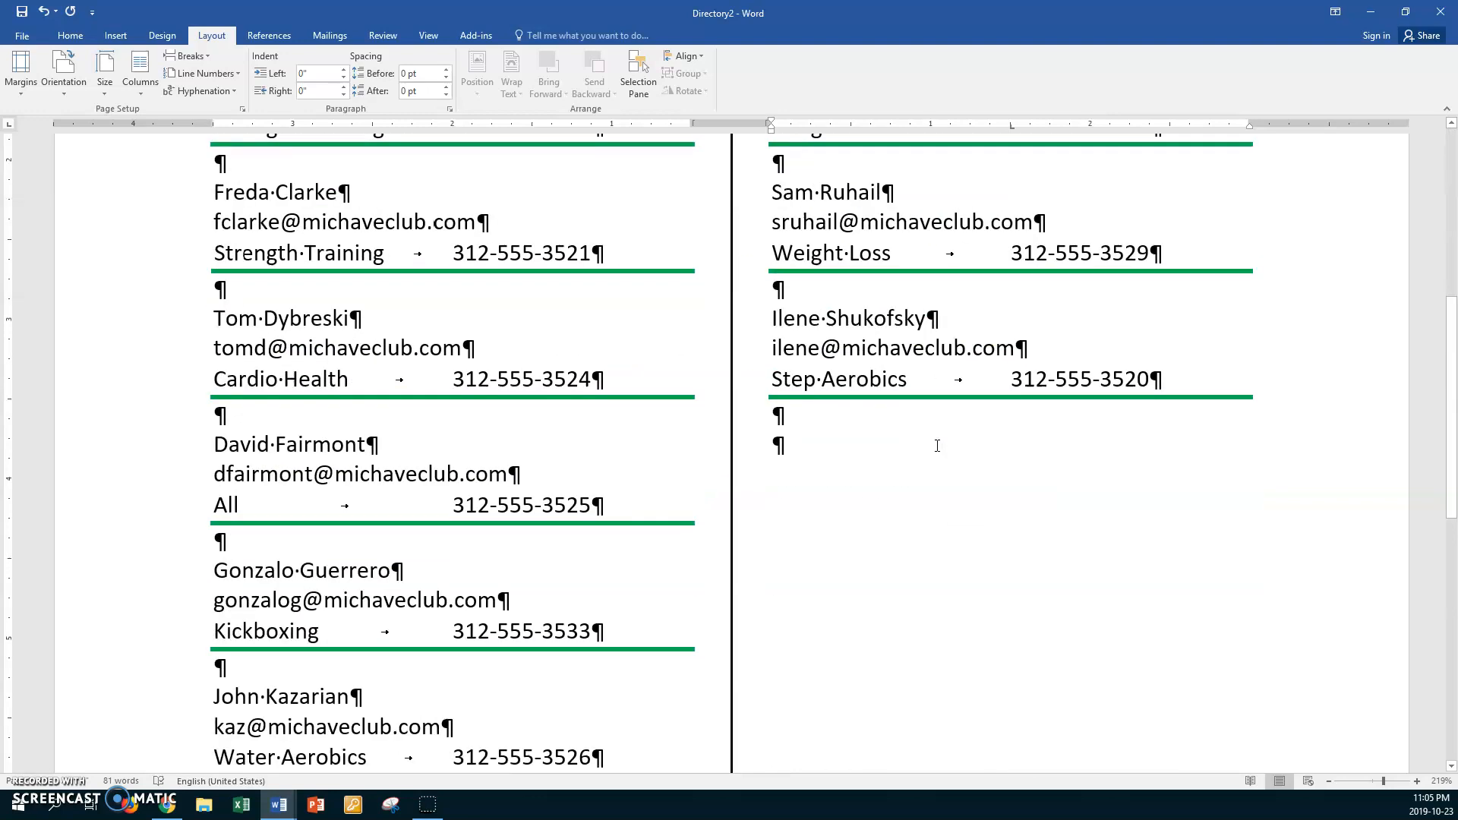
scroll(937, 446, "down", 4)
scroll(937, 446, "up", 11)
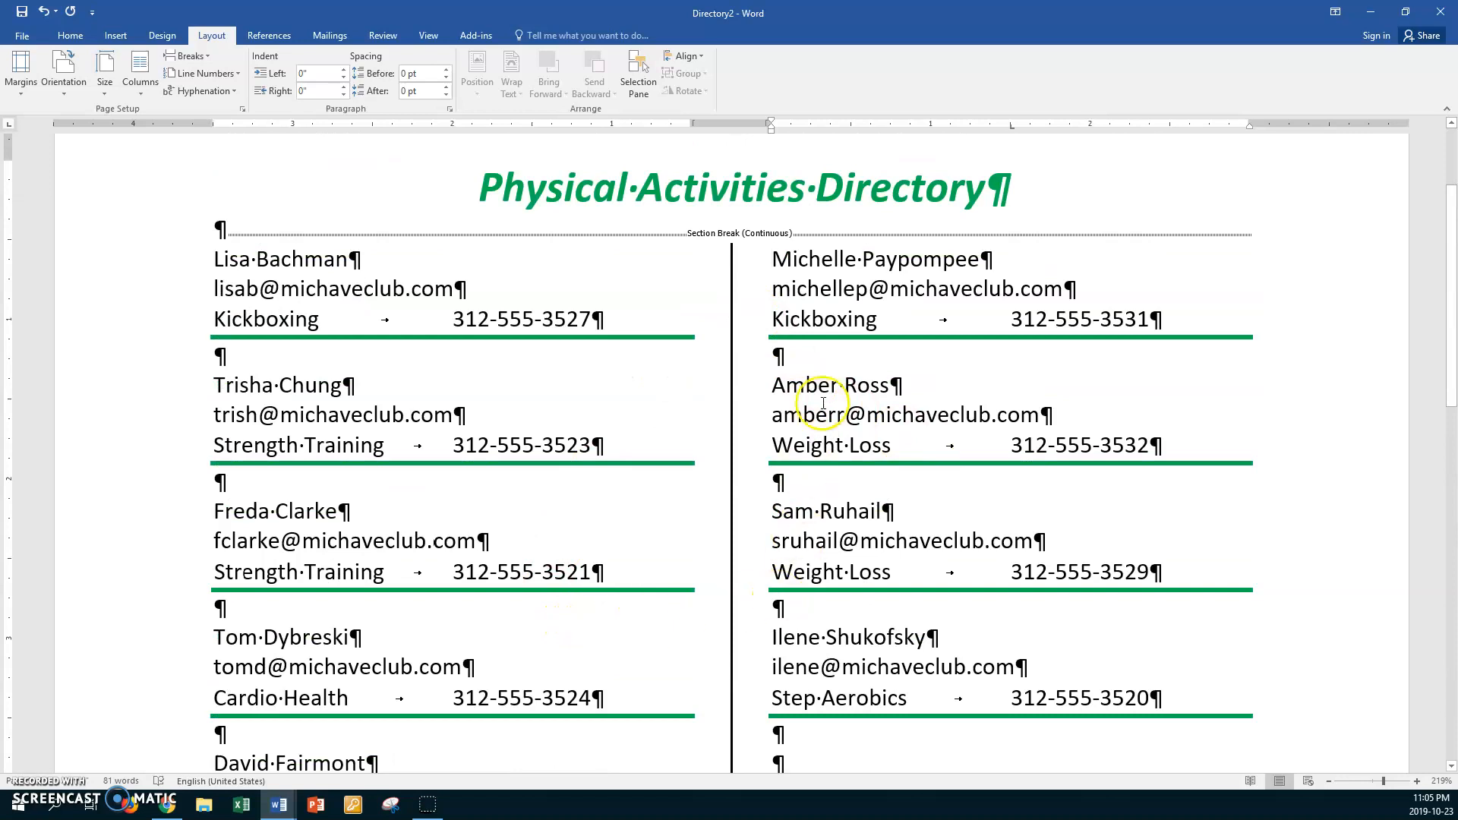
scroll(968, 490, "down", 3)
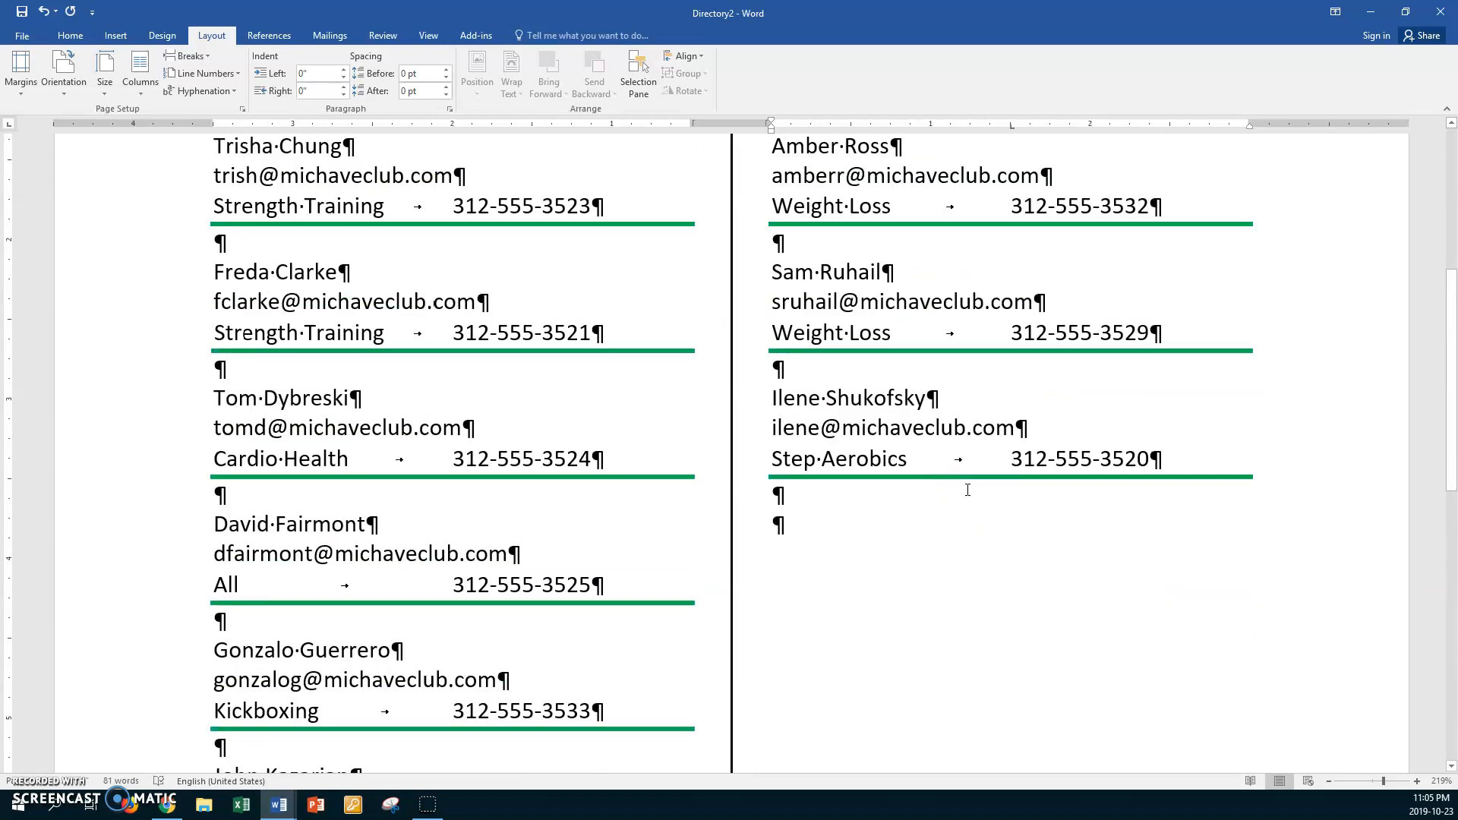
scroll(967, 489, "up", 5)
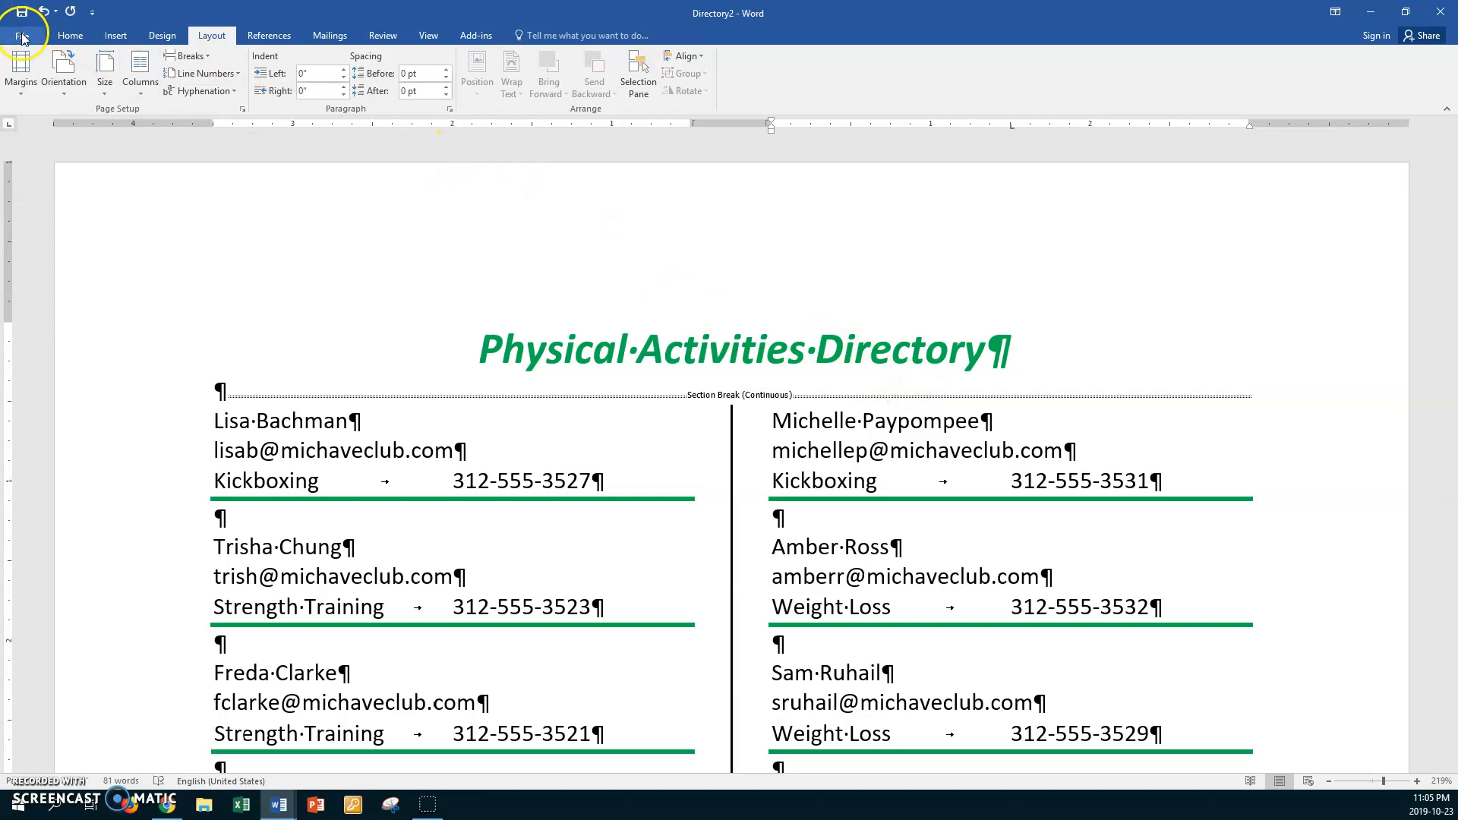
- Save the document in the ABT Mail Merge folder under the Physical Activities Directory Form file's name, with "Form" replaced by "Merged"
left_click(24, 35)
left_click(25, 188)
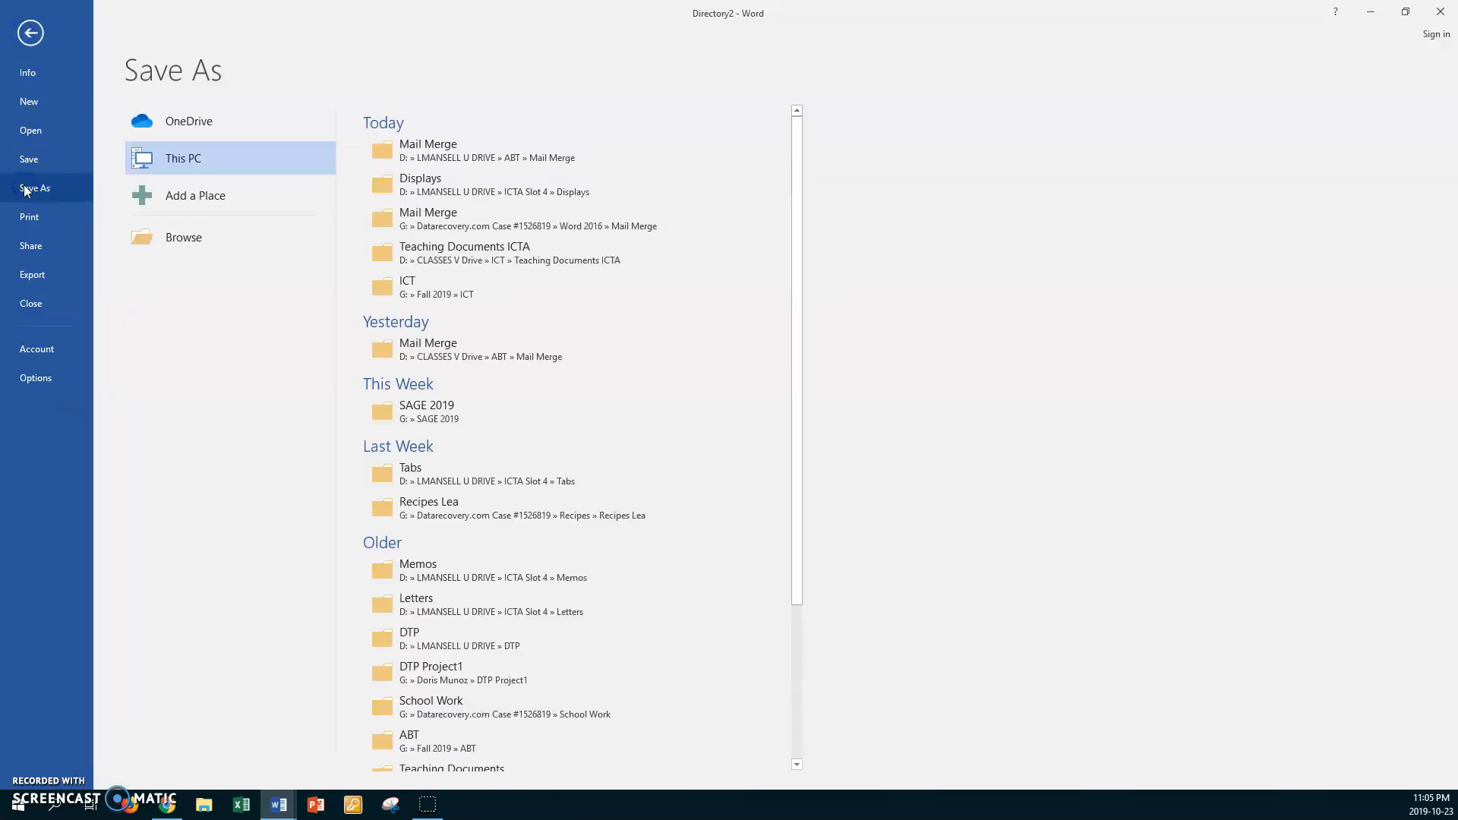
left_click(414, 156)
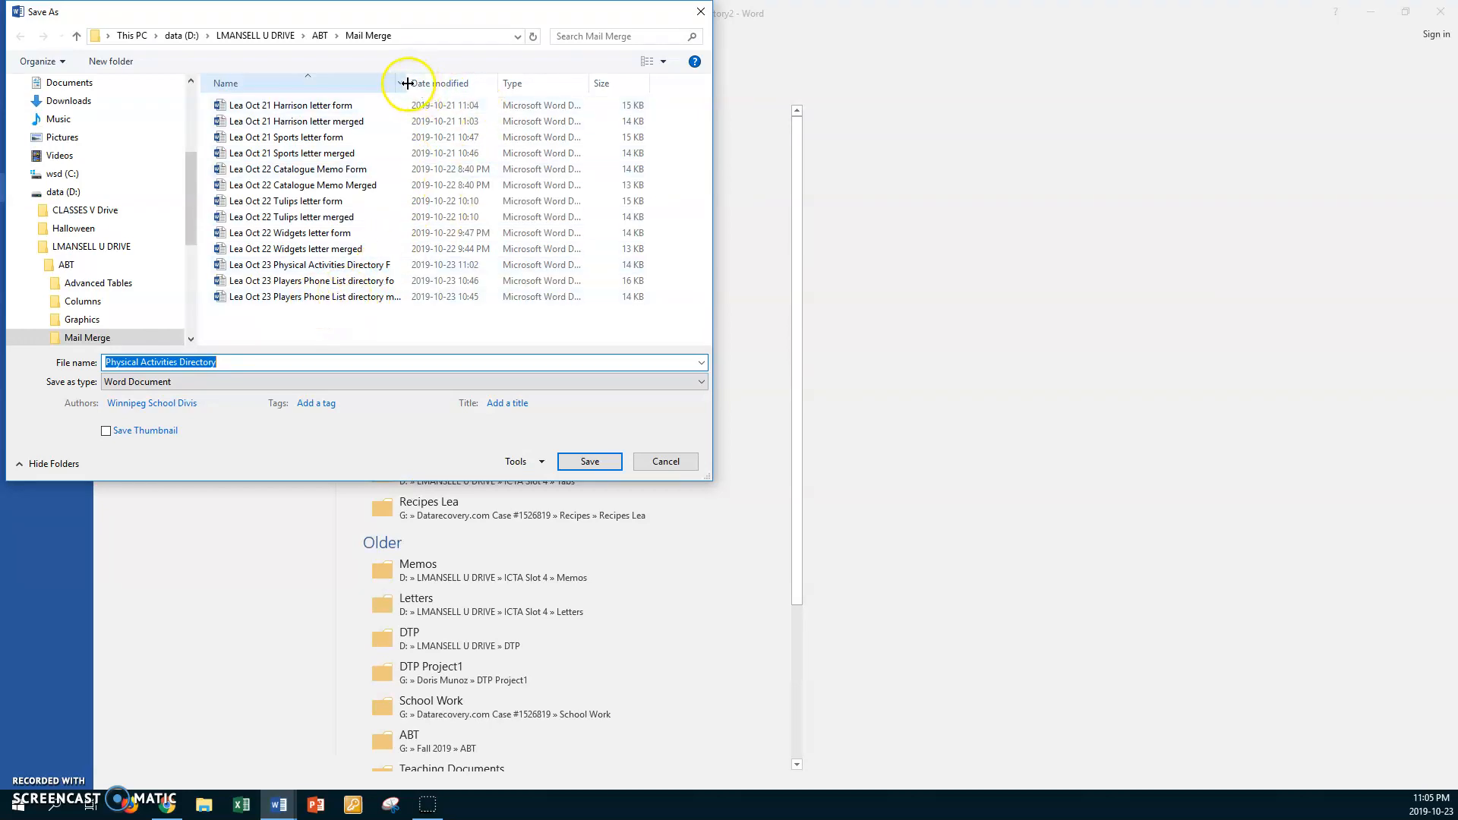
left_click_drag(407, 79, 450, 77)
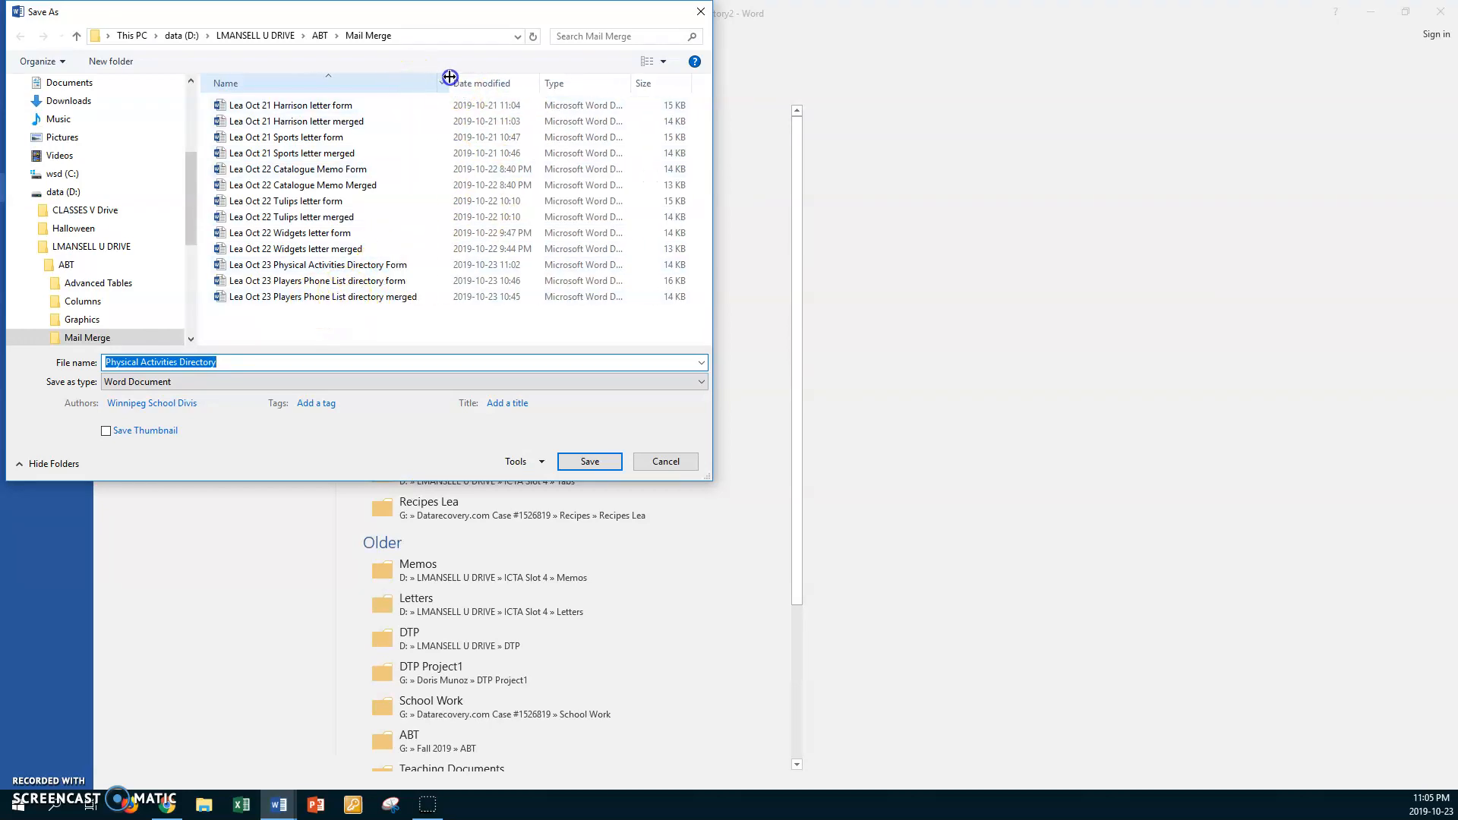
left_click(290, 266)
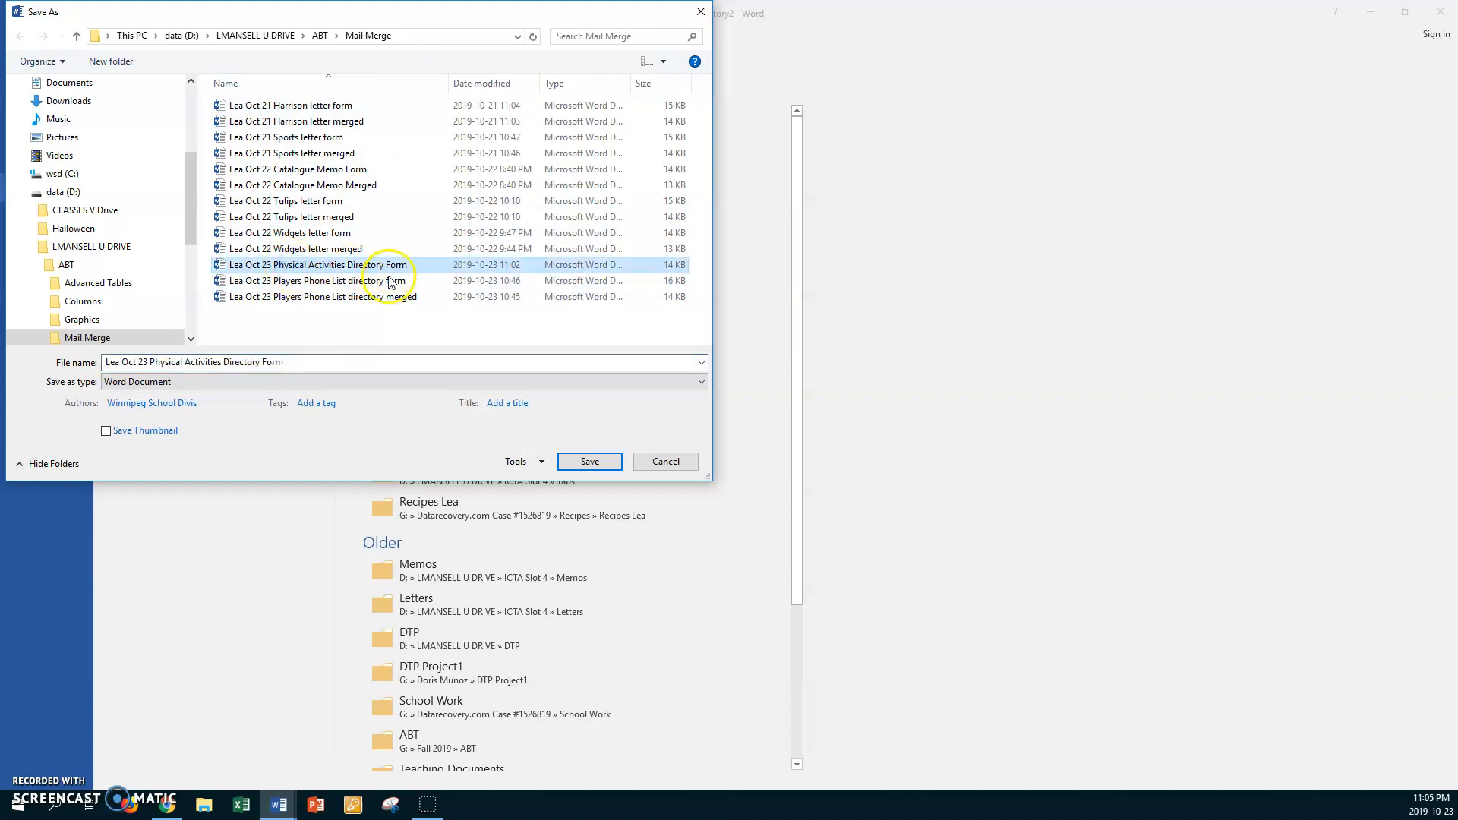
left_click(274, 362)
double_click(273, 361)
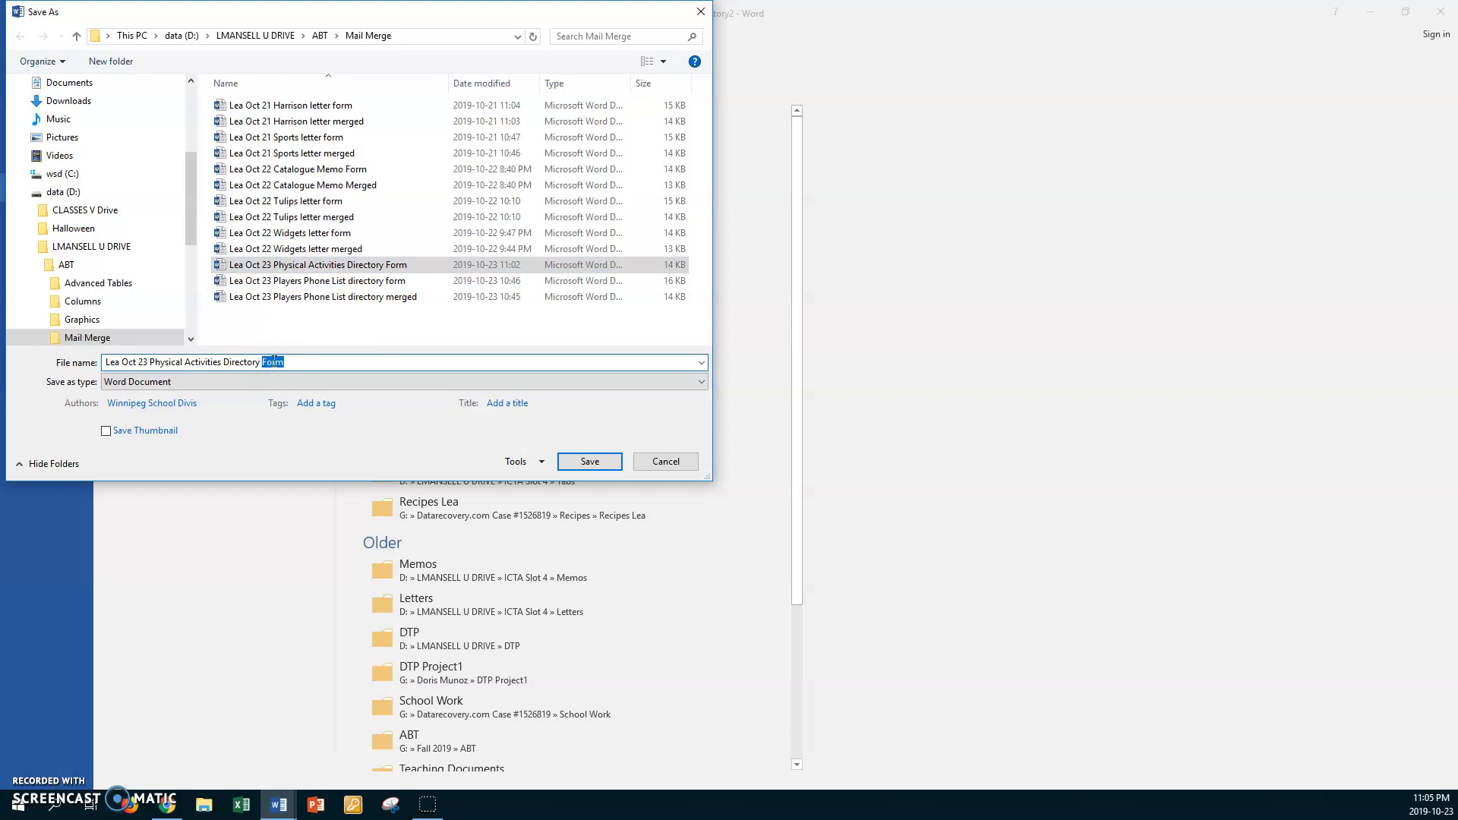
type("Merged")
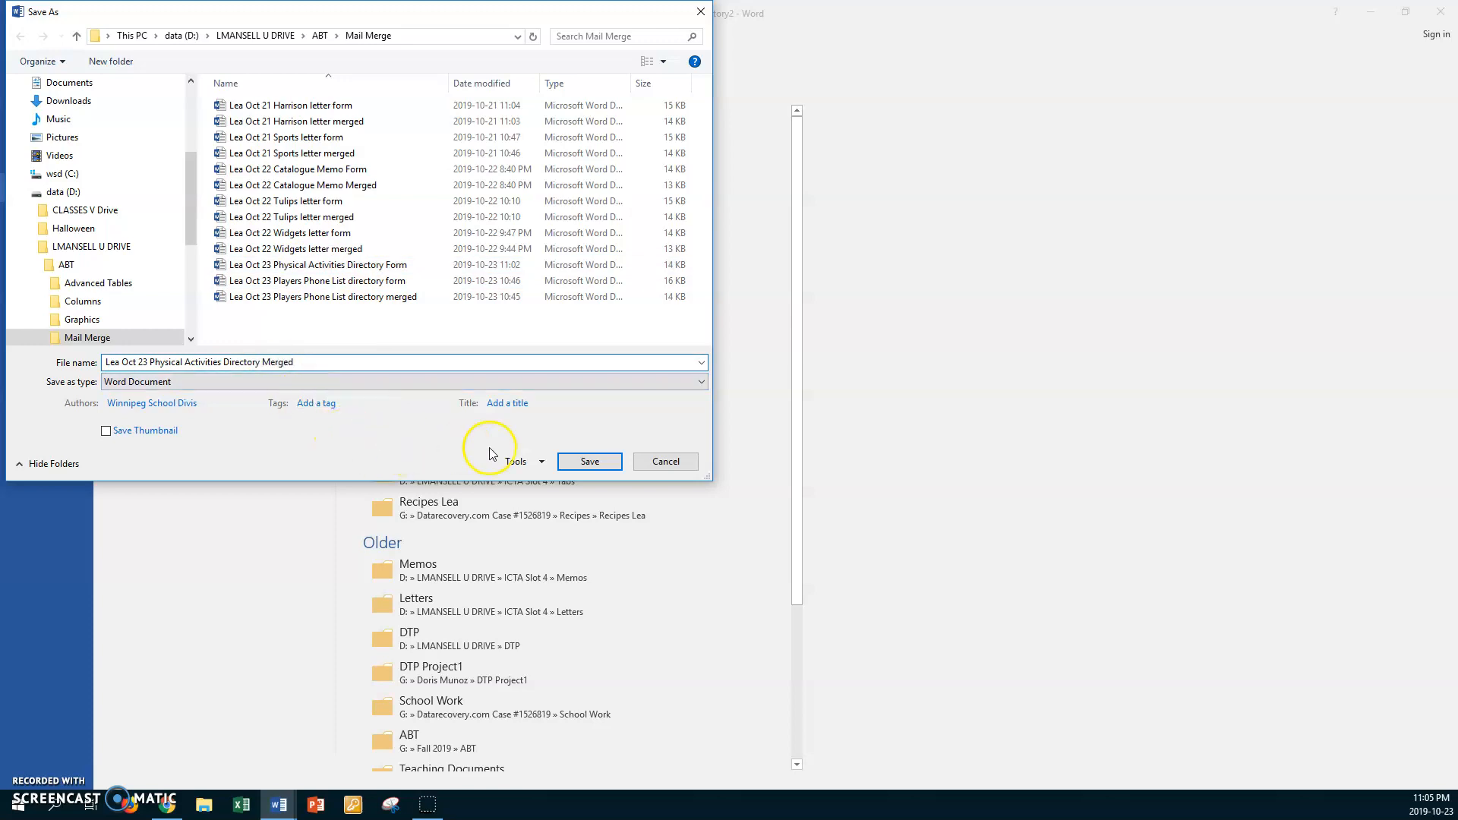
left_click(583, 462)
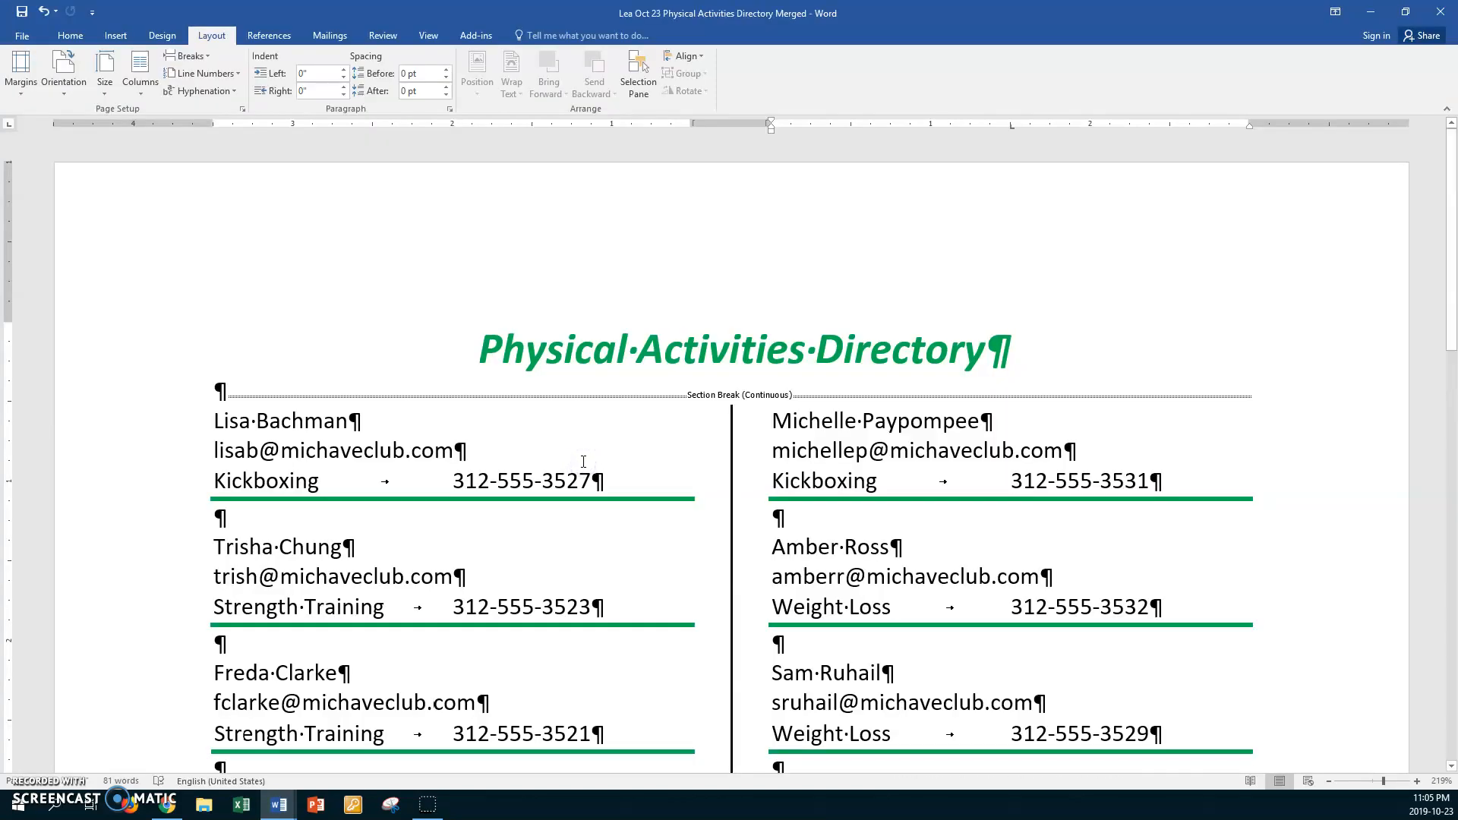
- Look over the saved merged directory once more and close it
scroll(583, 461, "down", 5)
scroll(583, 462, "down", 6)
scroll(584, 461, "up", 7)
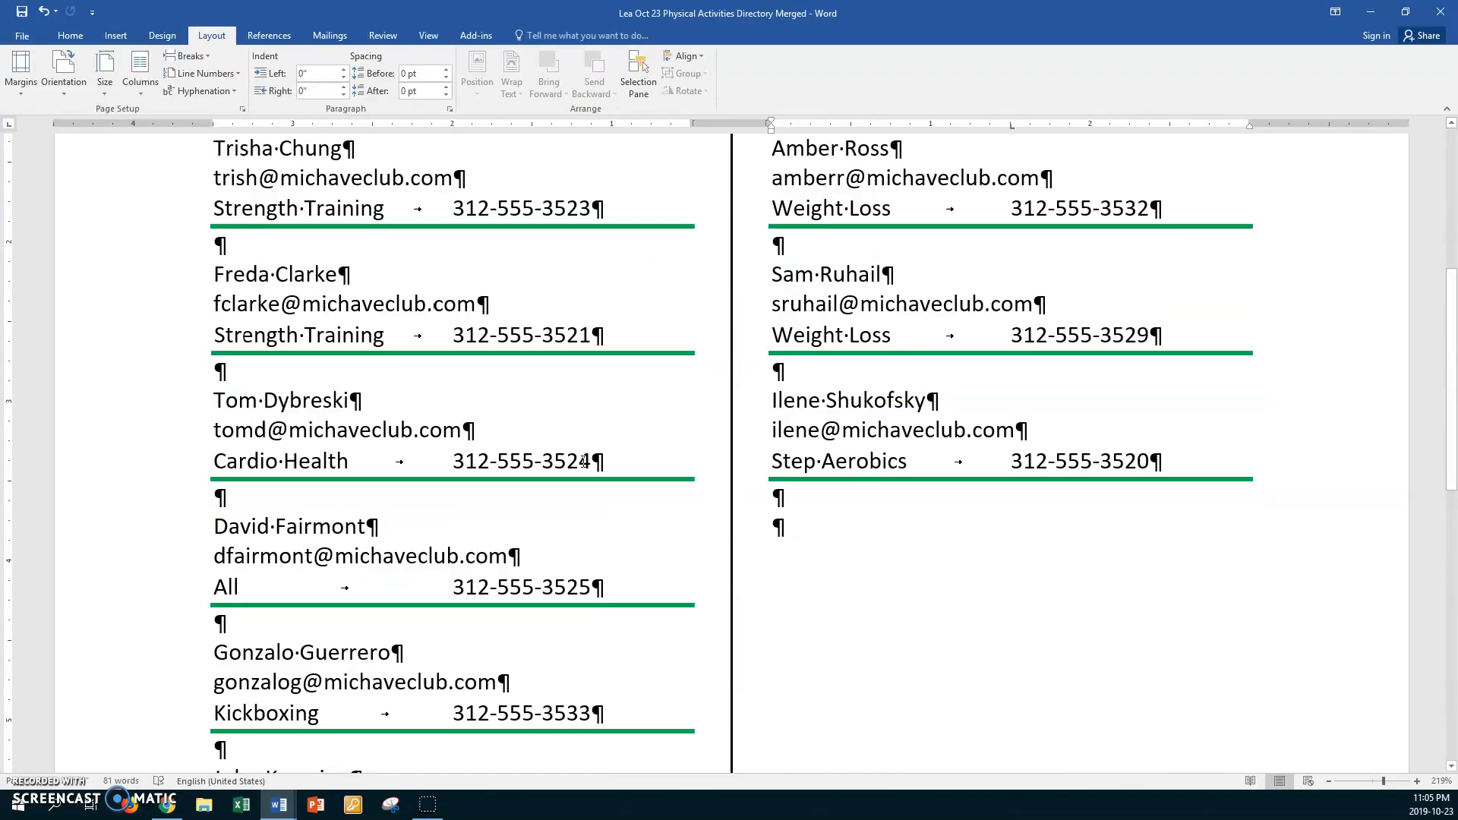
scroll(583, 462, "up", 3)
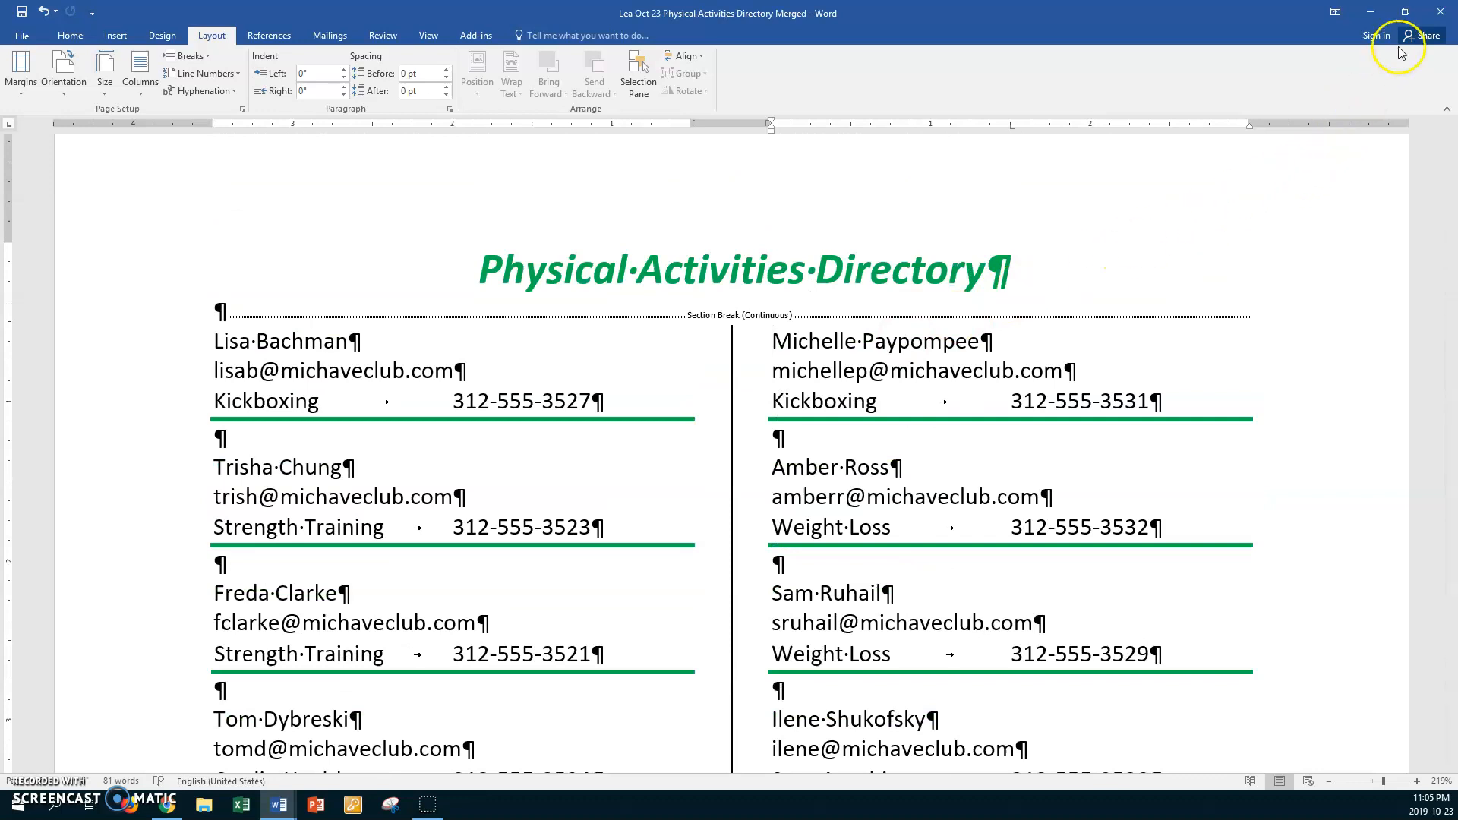
left_click(1440, 15)
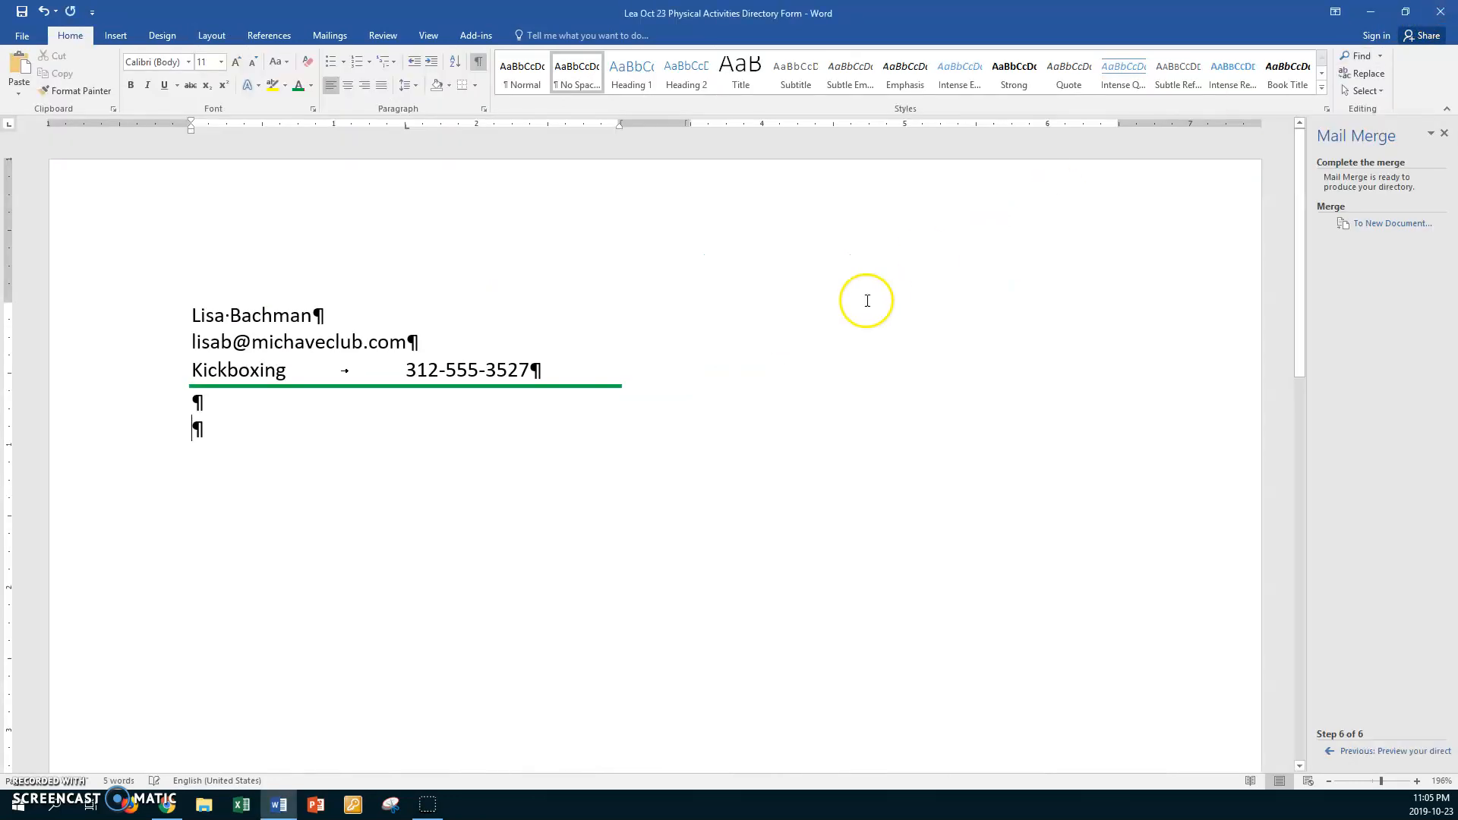
- Return the directory form's mail merge to the Arrange your directory stage and place the cursor before the First_Name field
left_click(464, 378)
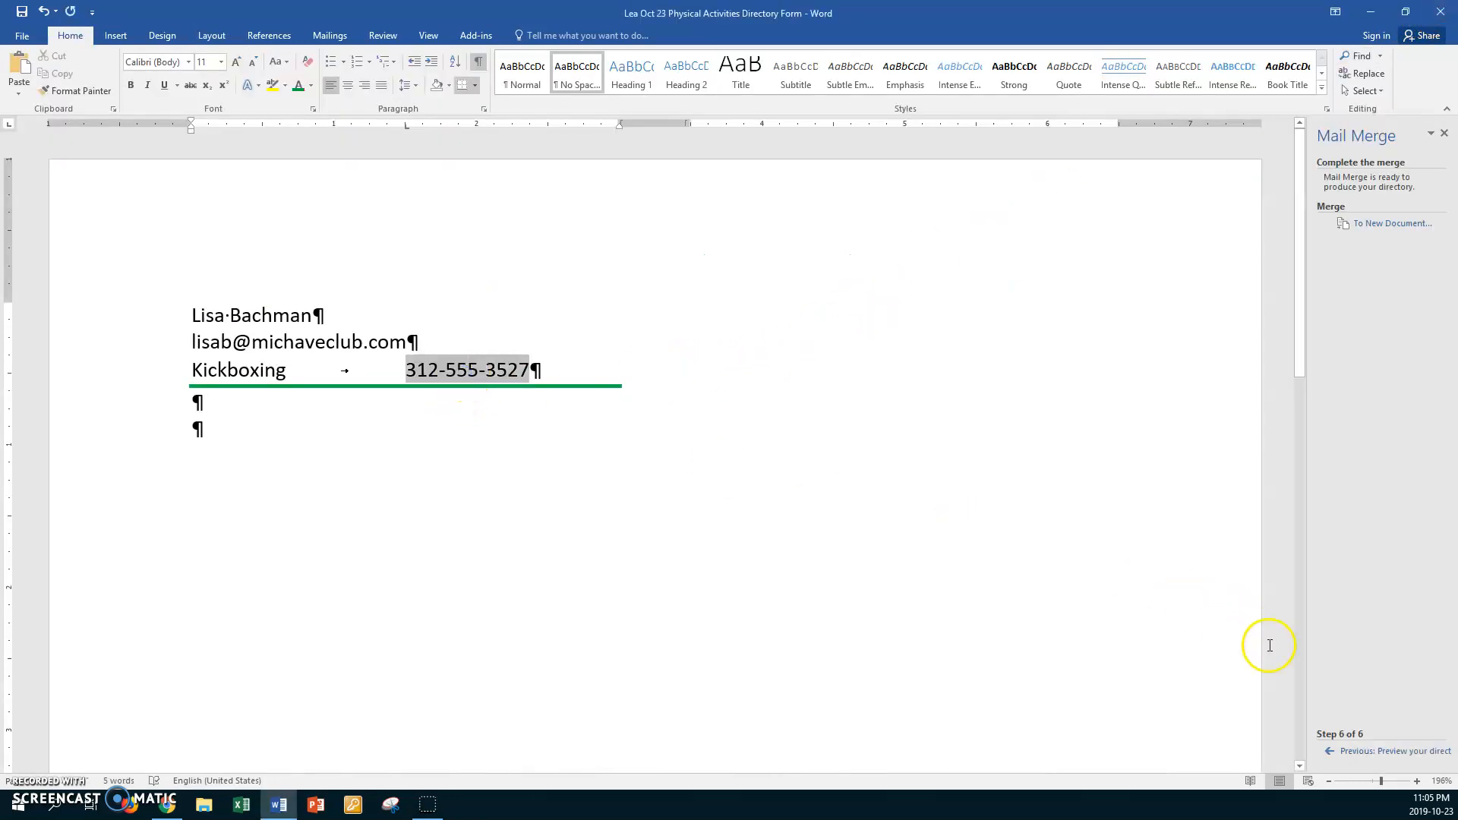
left_click(1327, 753)
left_click(1327, 751)
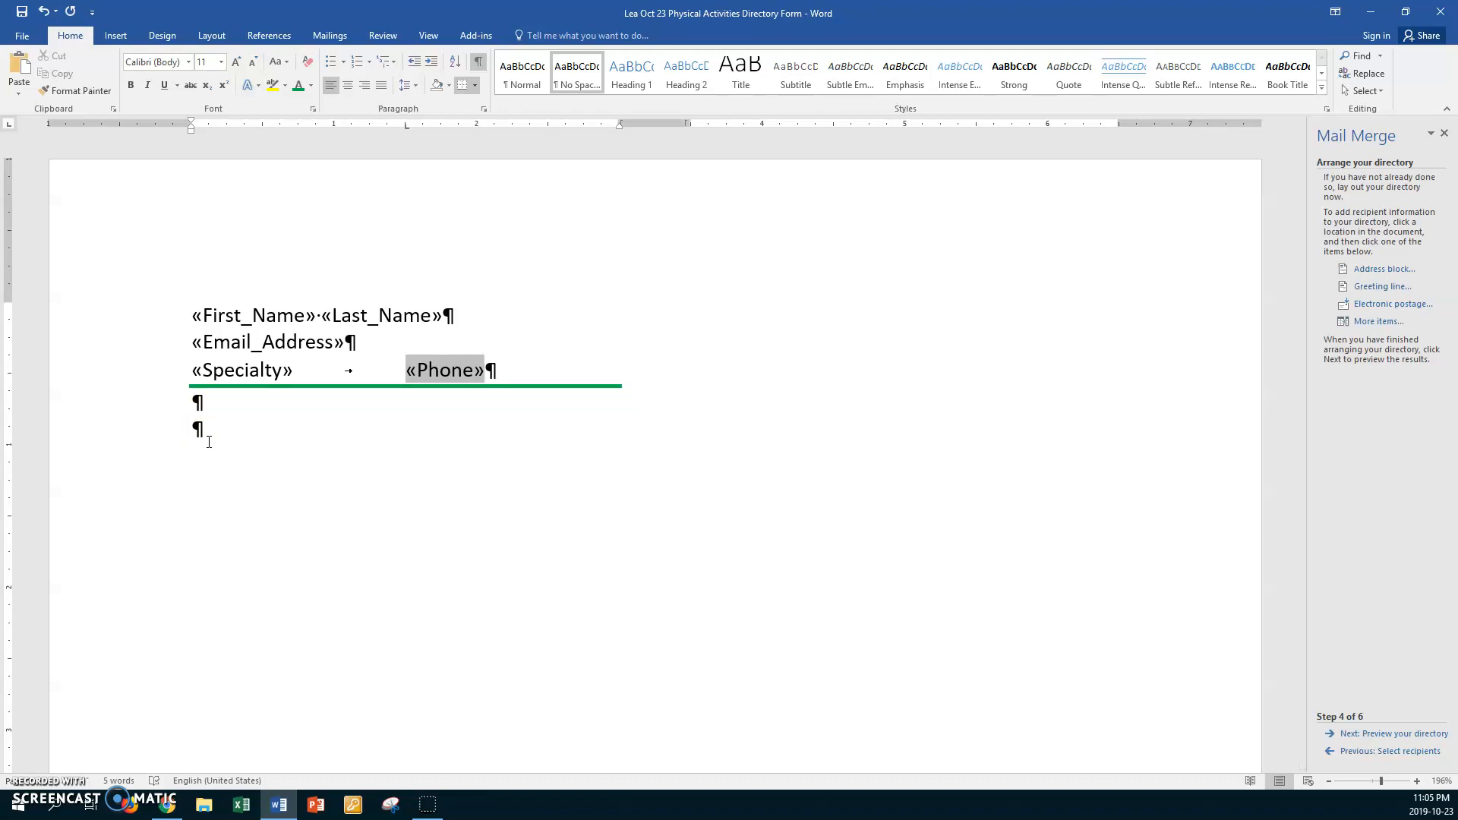
left_click(190, 311)
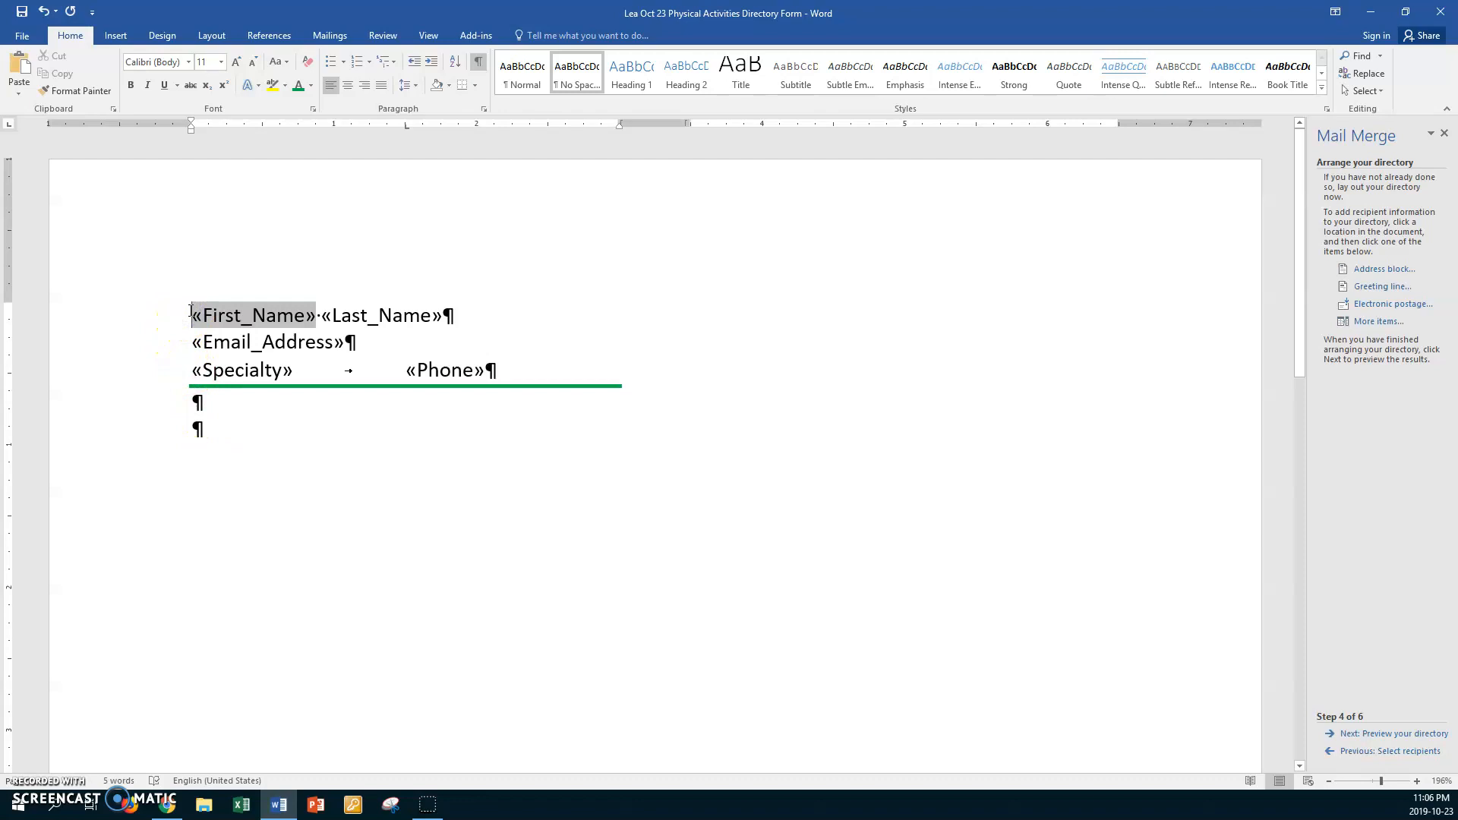
- Try adding the bold title "Physical Activities Directory" and a blank line above the First_Name field in the directory form
key("Return")
key("Return")
left_click(205, 313)
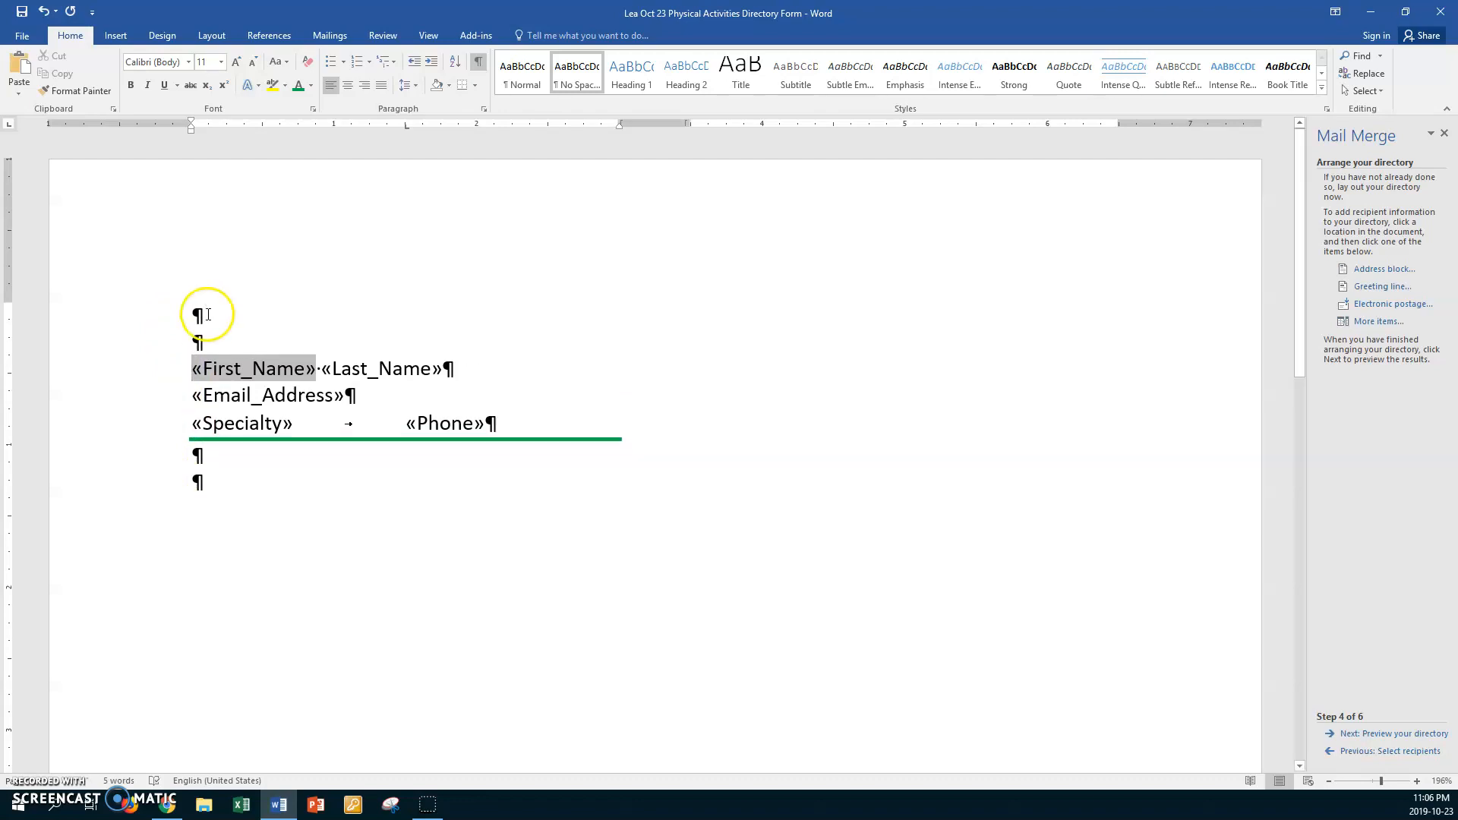
left_click(166, 321)
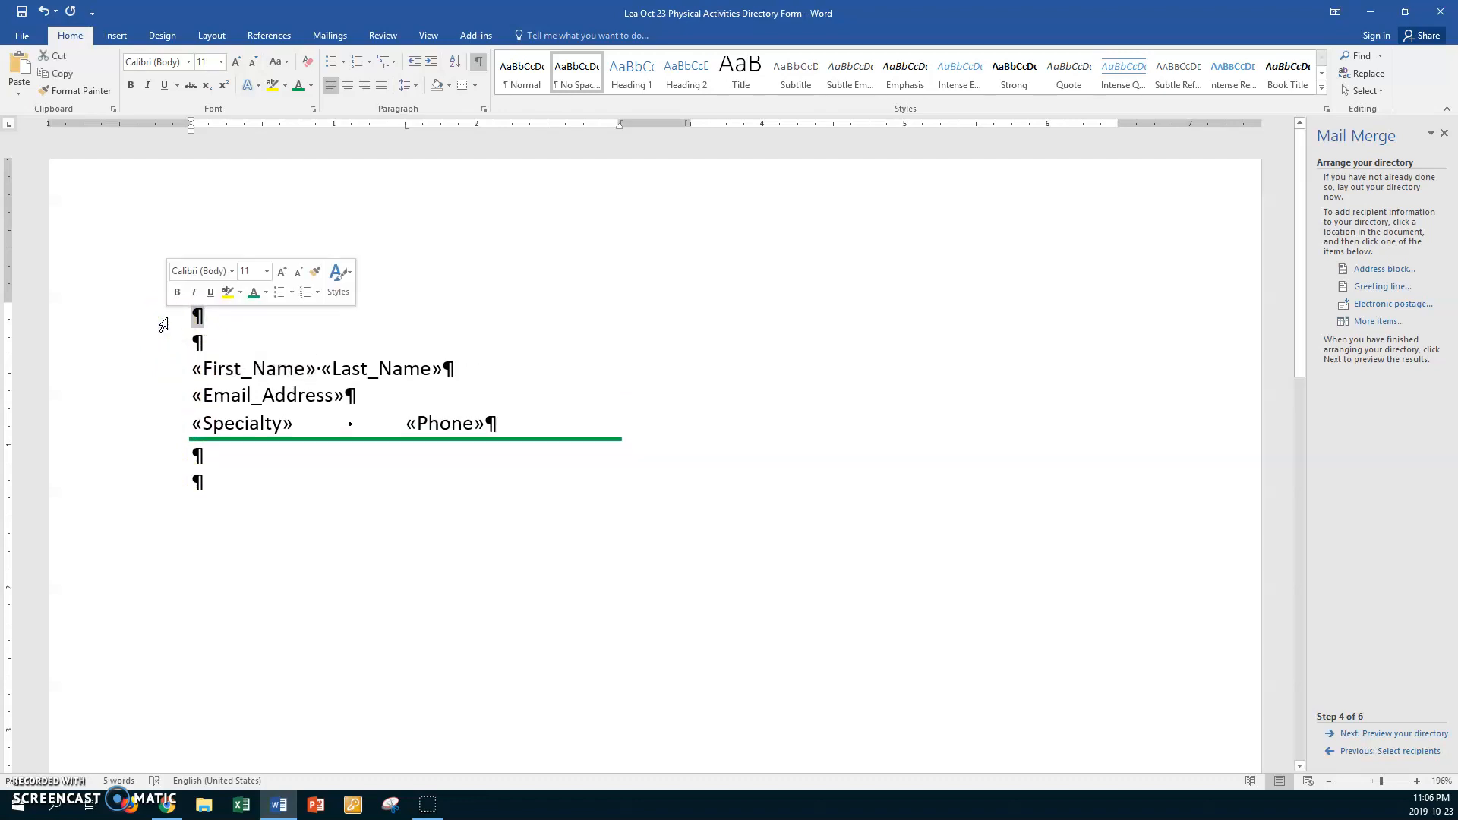
type("Physical Activities Directory")
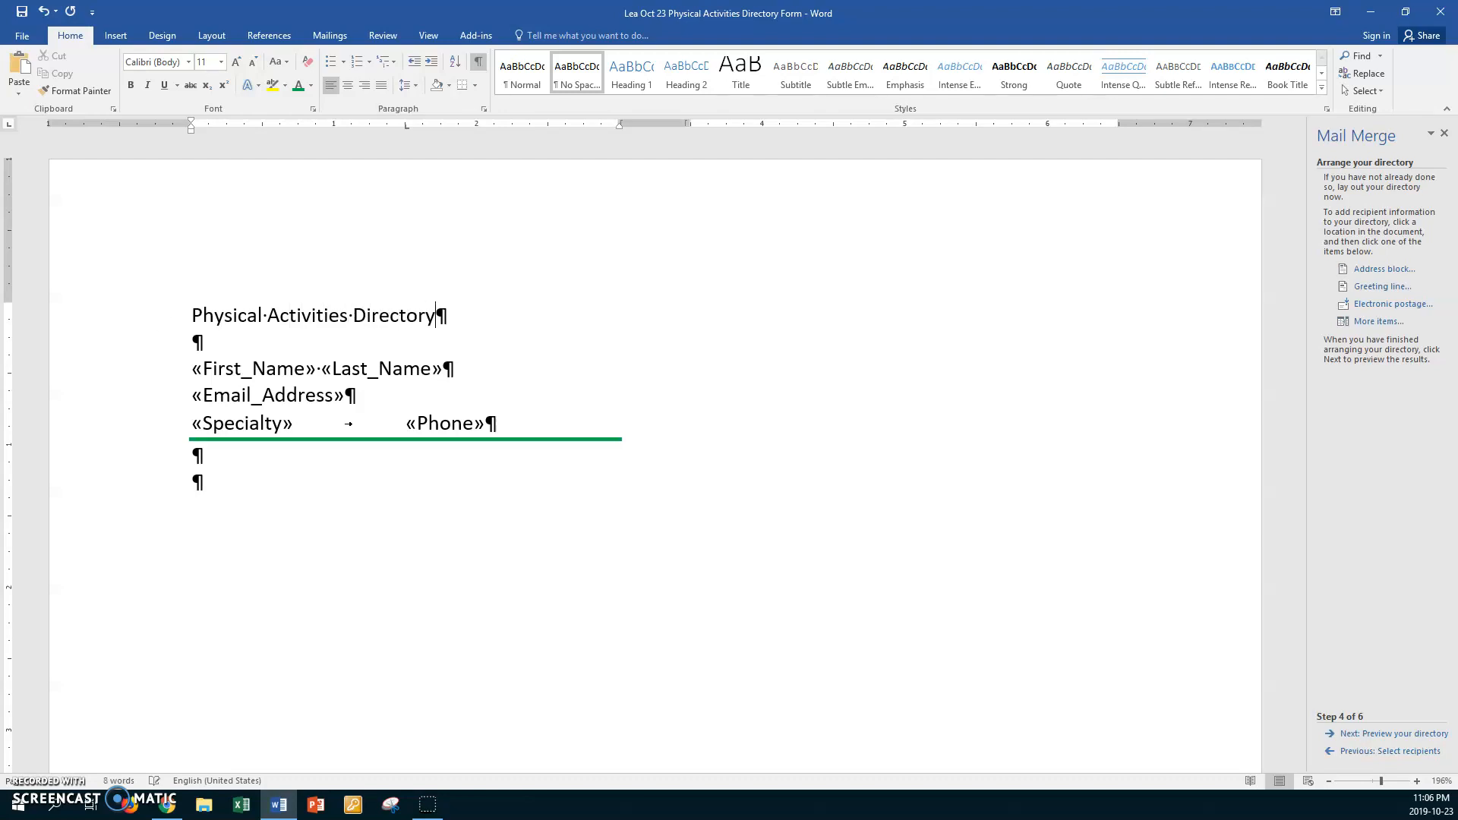
left_click(132, 331)
key("ctrl+b")
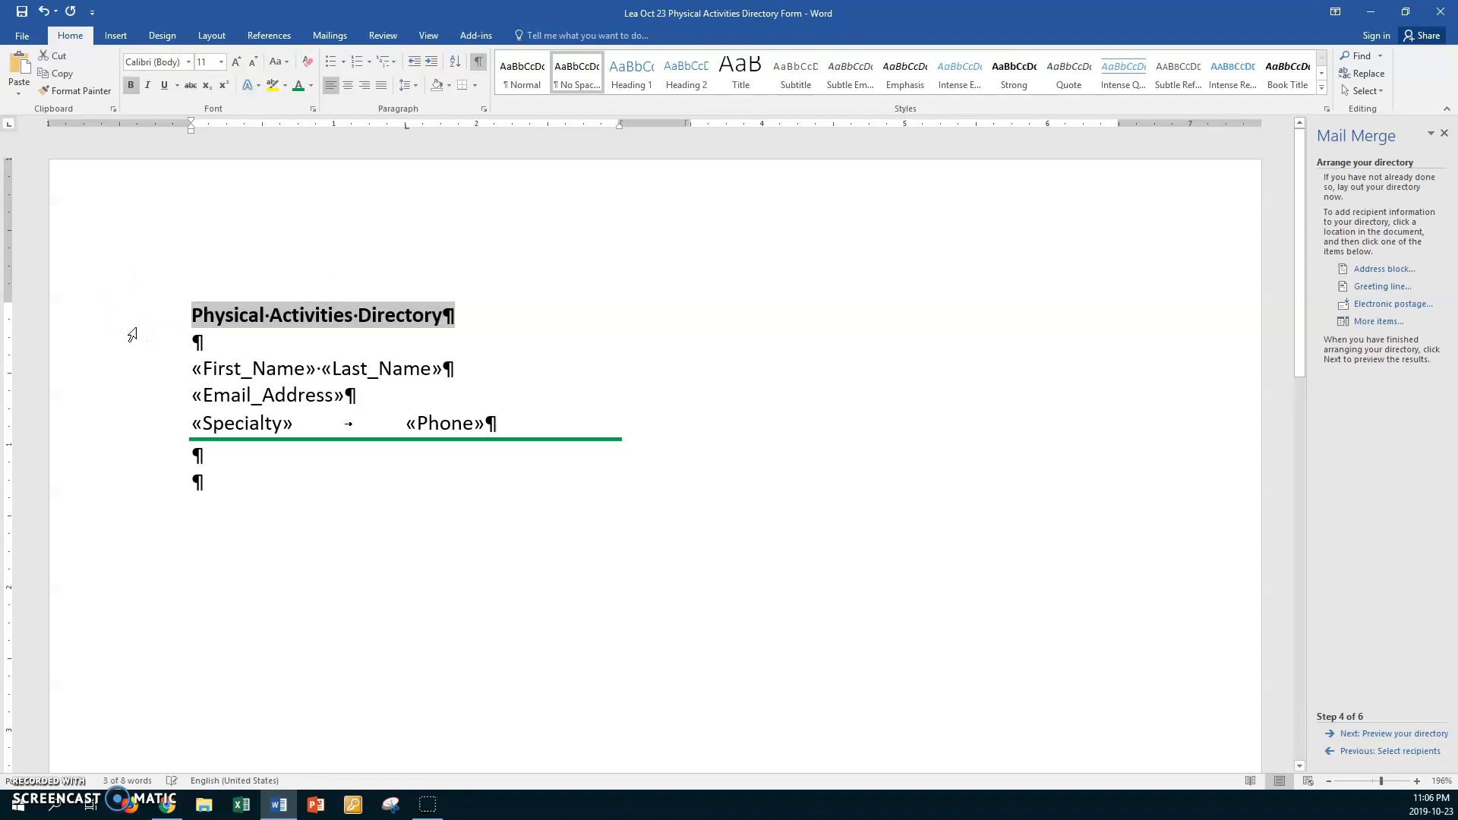
left_click(495, 337)
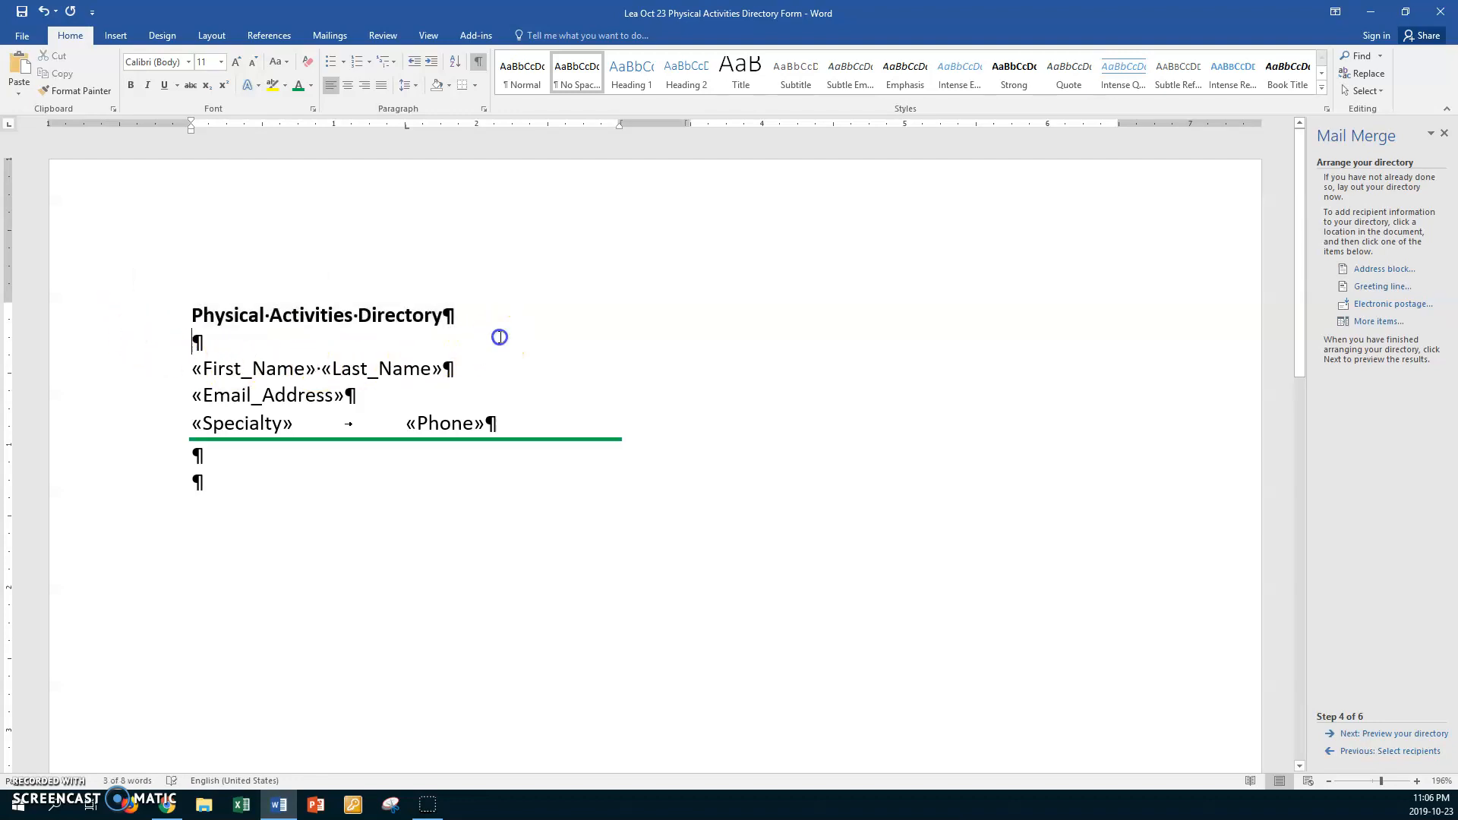
- Preview the directory, complete the merge, and merge all records to a new document
left_click(1389, 735)
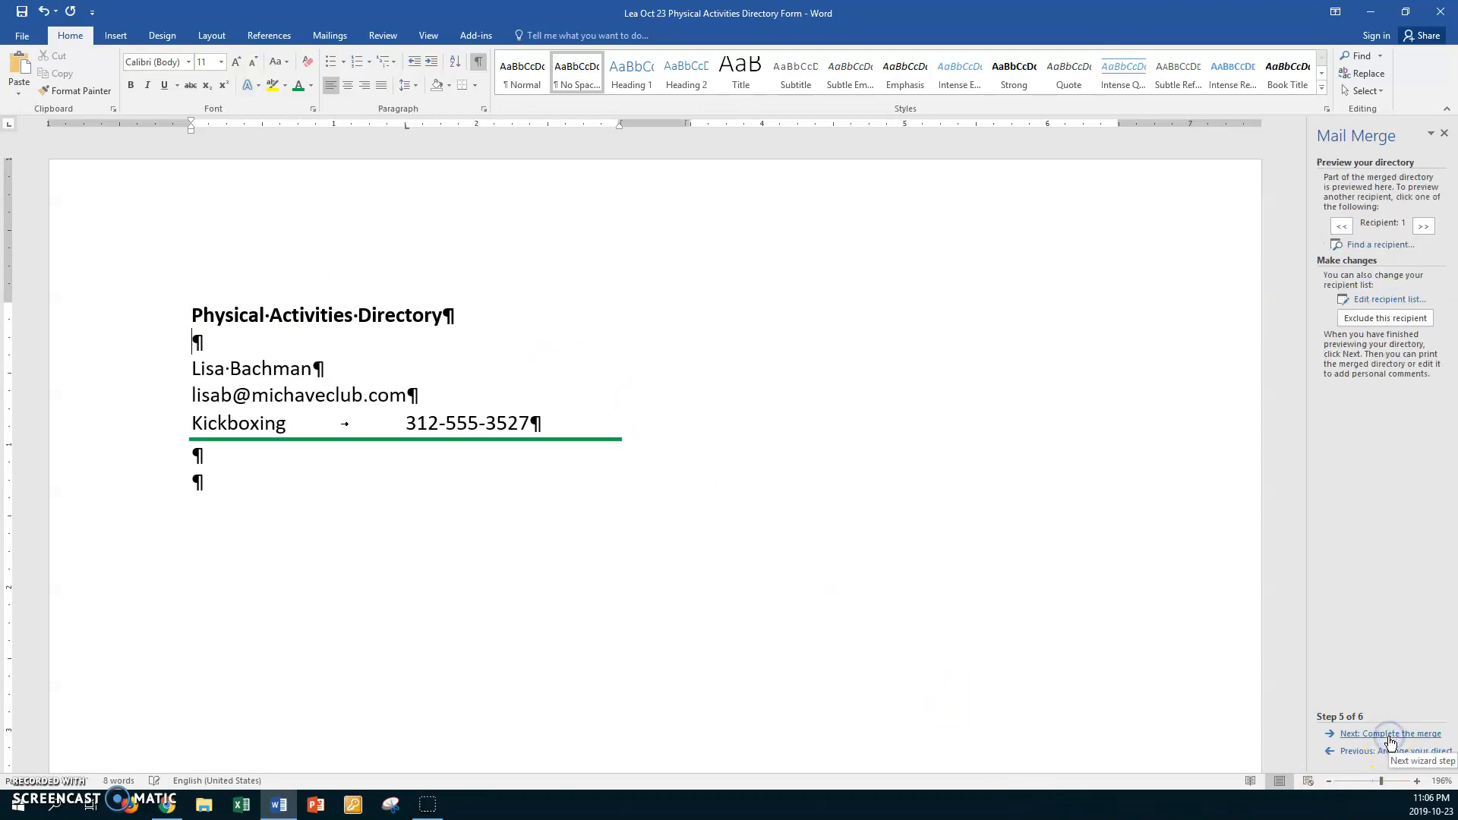
left_click(1389, 735)
left_click(1369, 228)
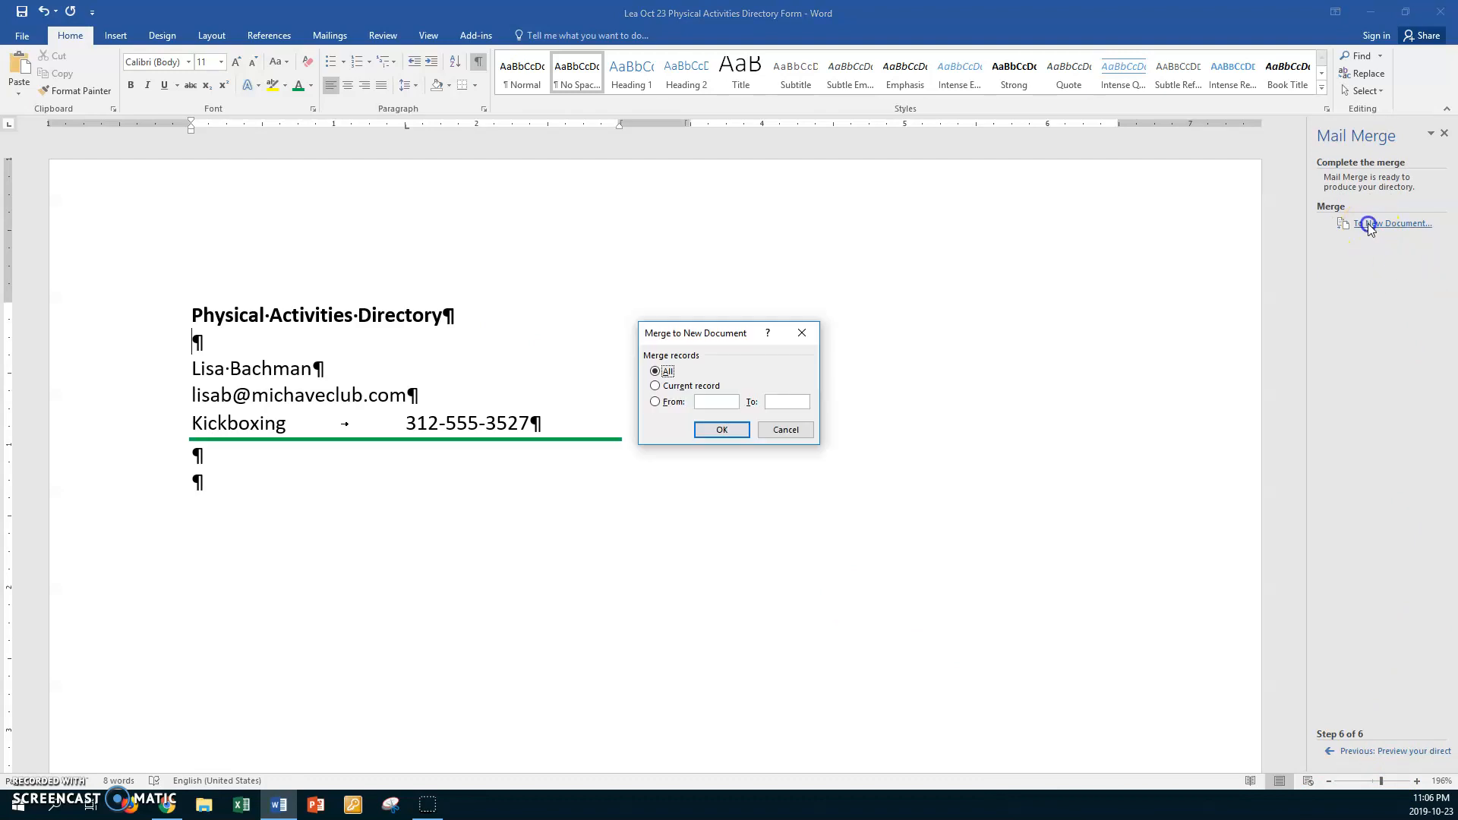
left_click(745, 430)
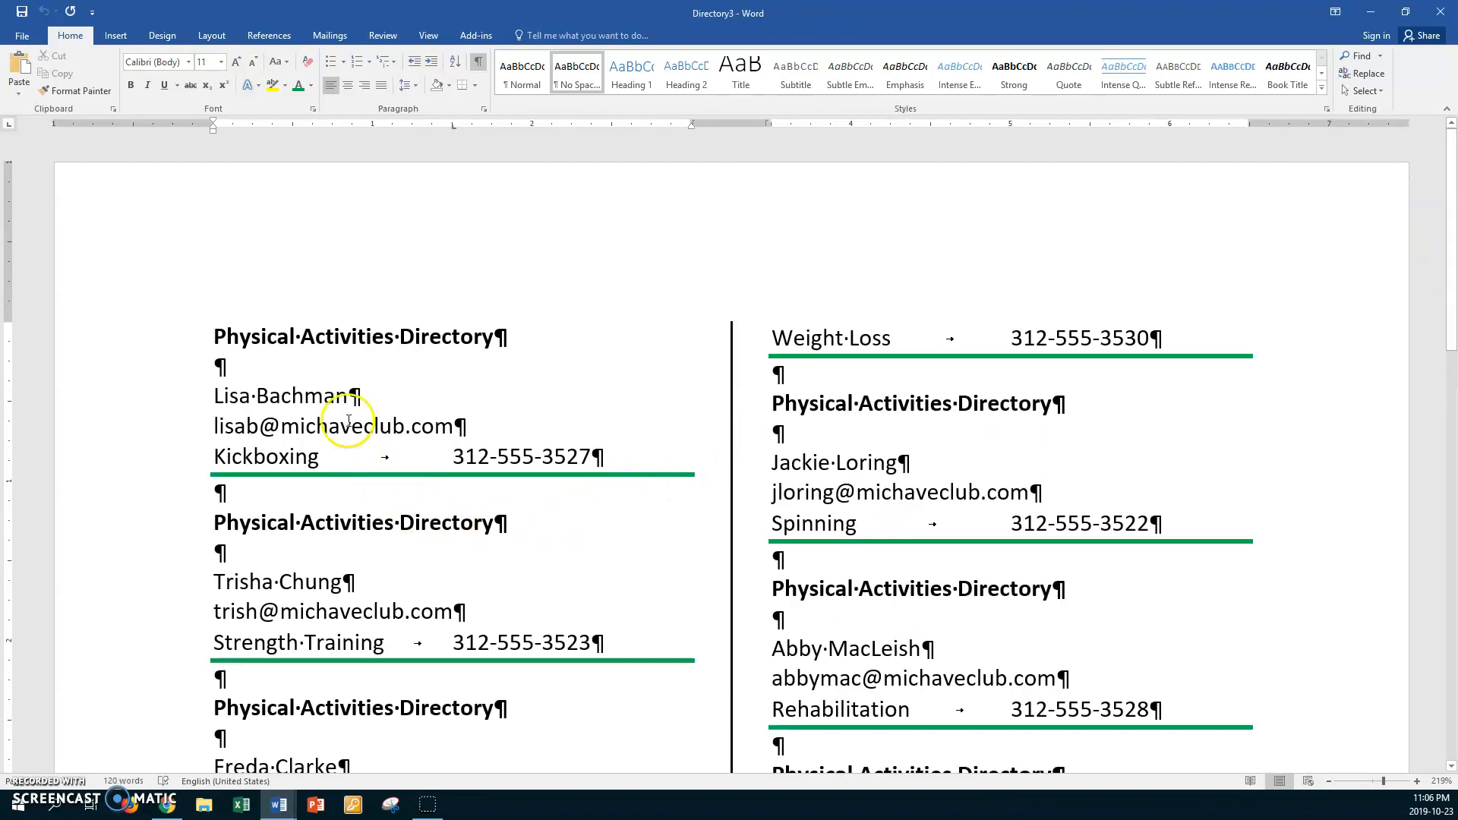
- Look through both columns of the newly merged directory to see where the title appears, and close it without saving
scroll(363, 501, "down", 1)
scroll(363, 504, "down", 10)
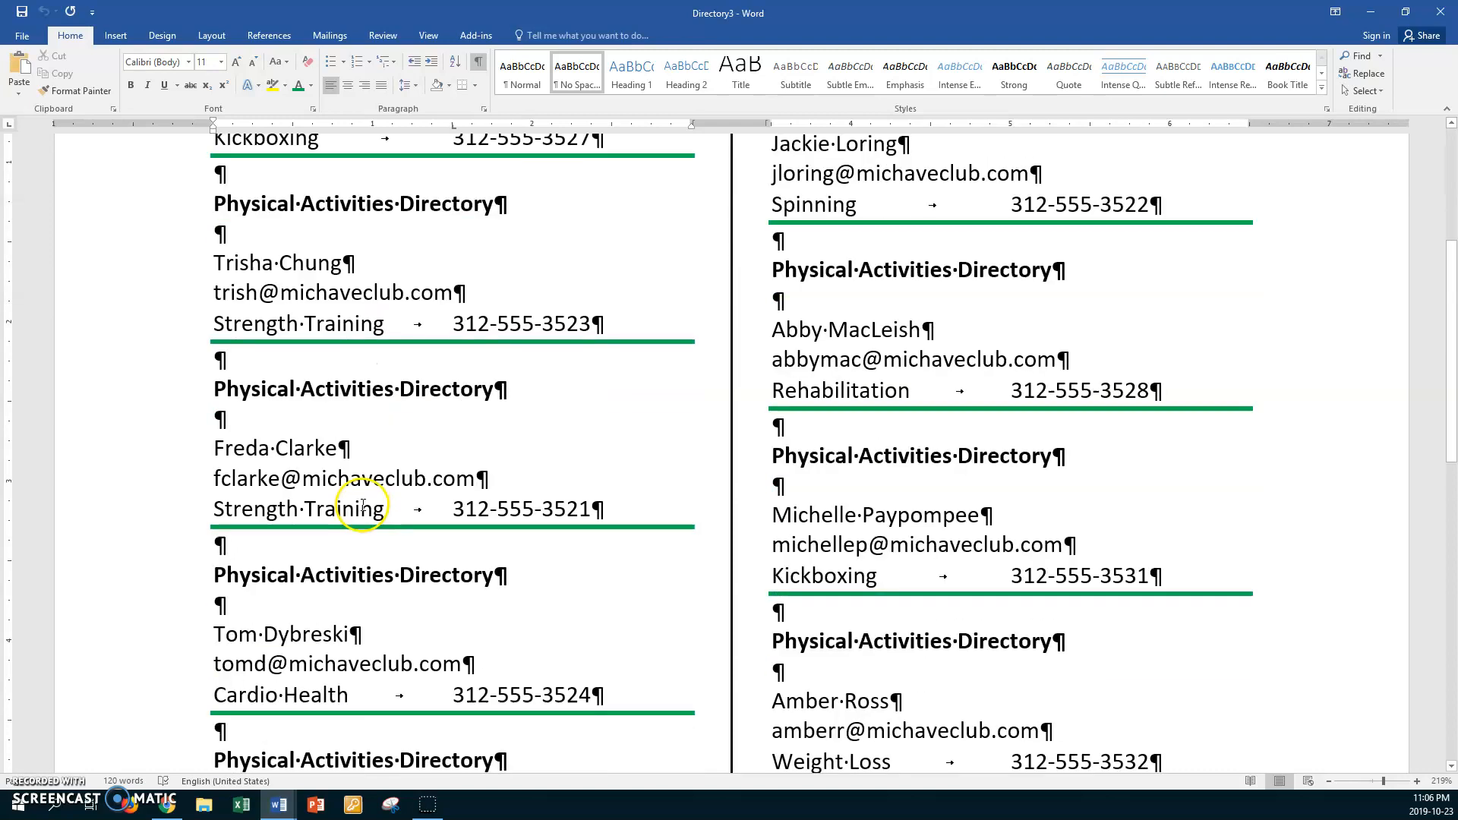
scroll(362, 429, "down", 3)
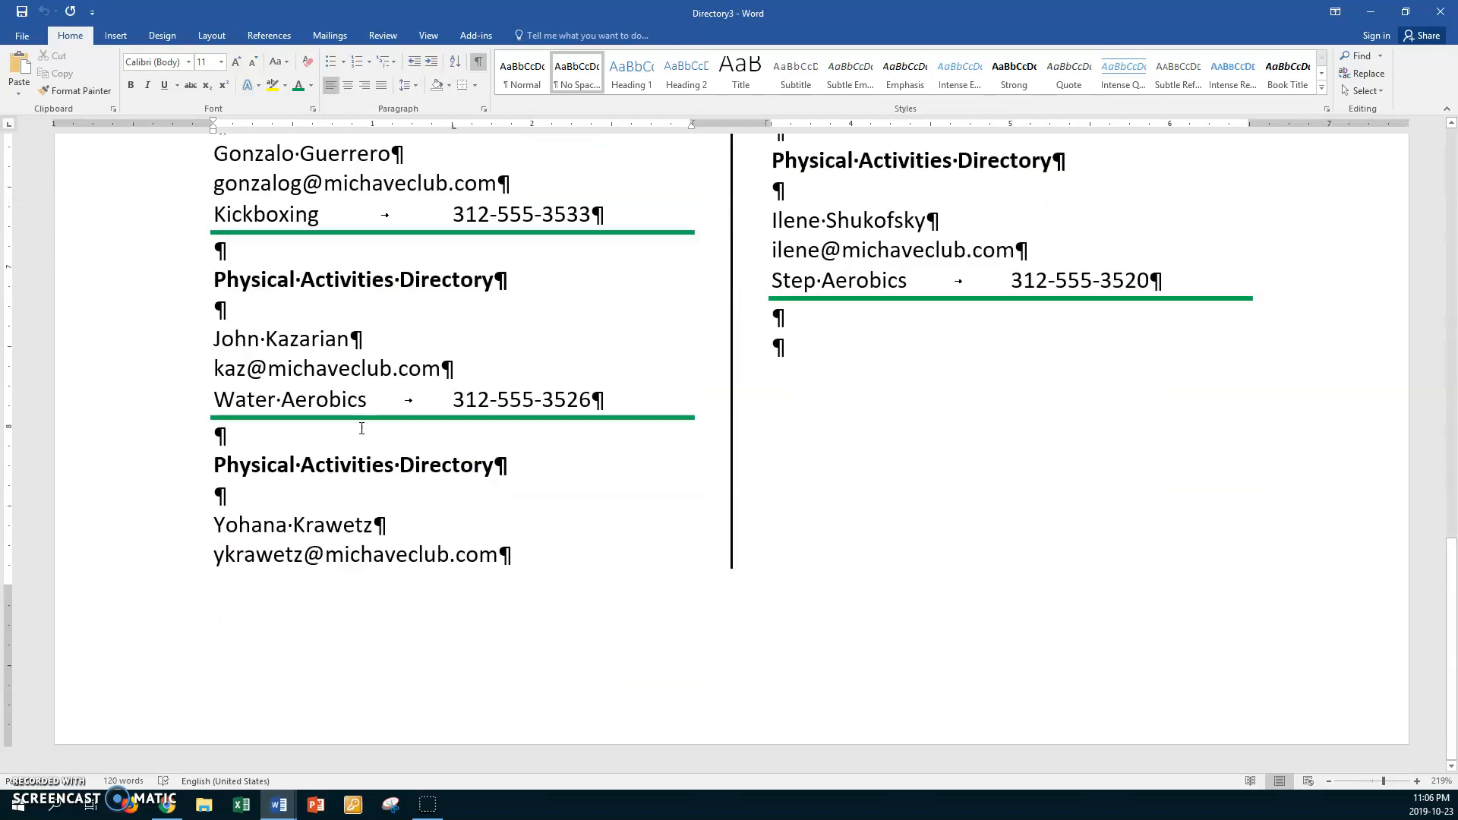
scroll(362, 429, "up", 5)
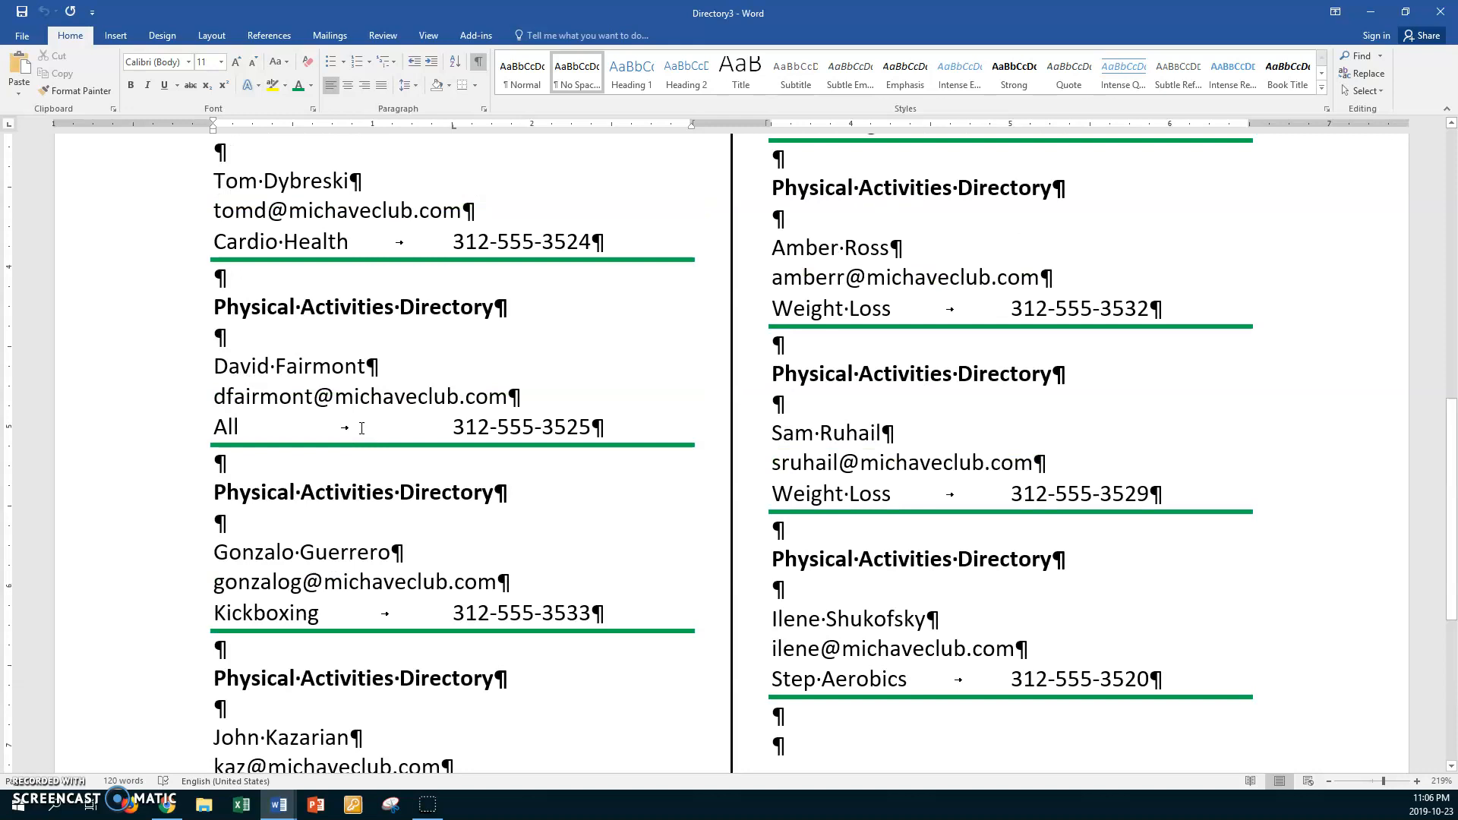
scroll(361, 428, "up", 10)
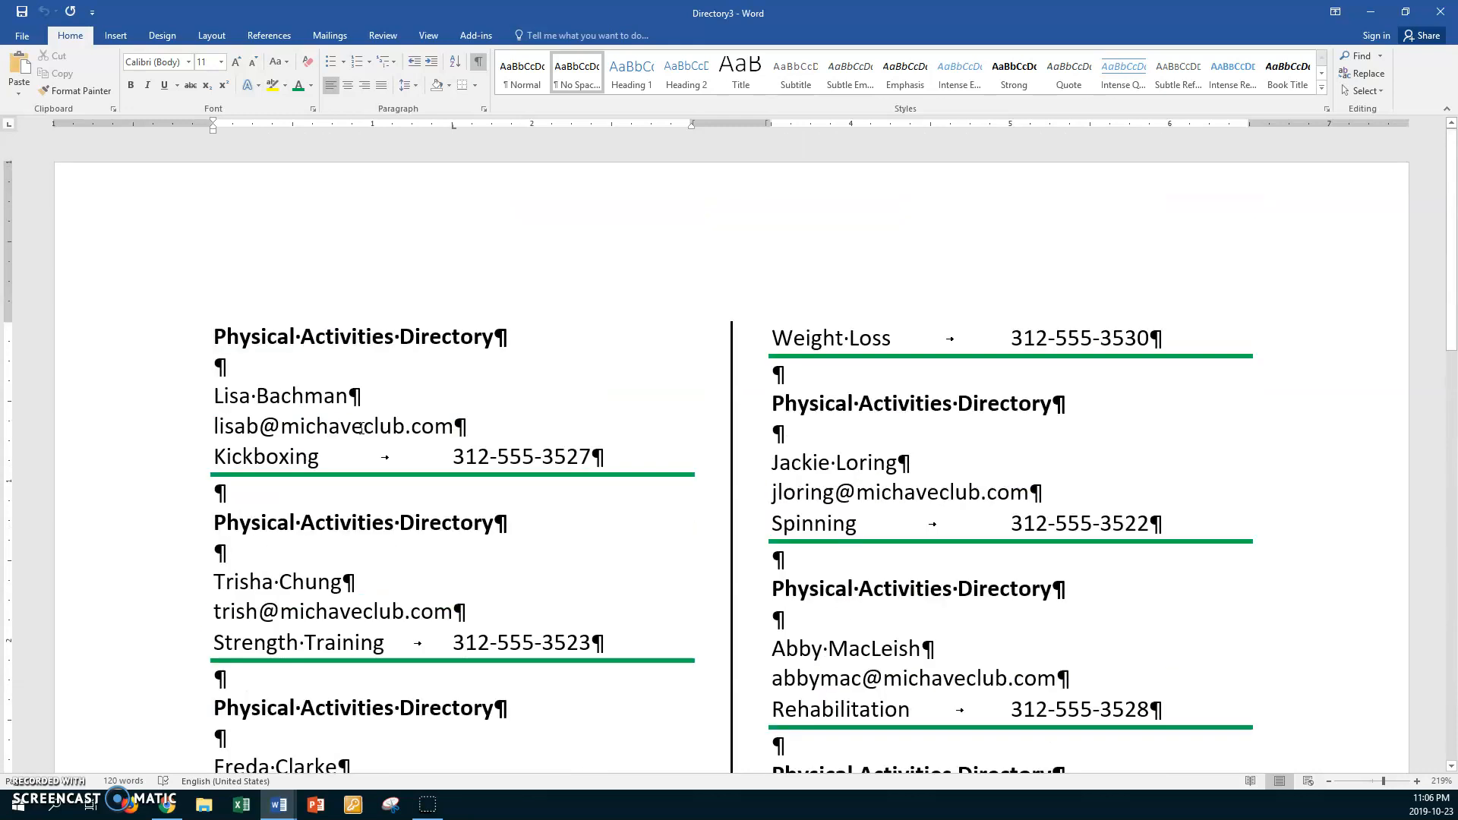
left_click(1440, 13)
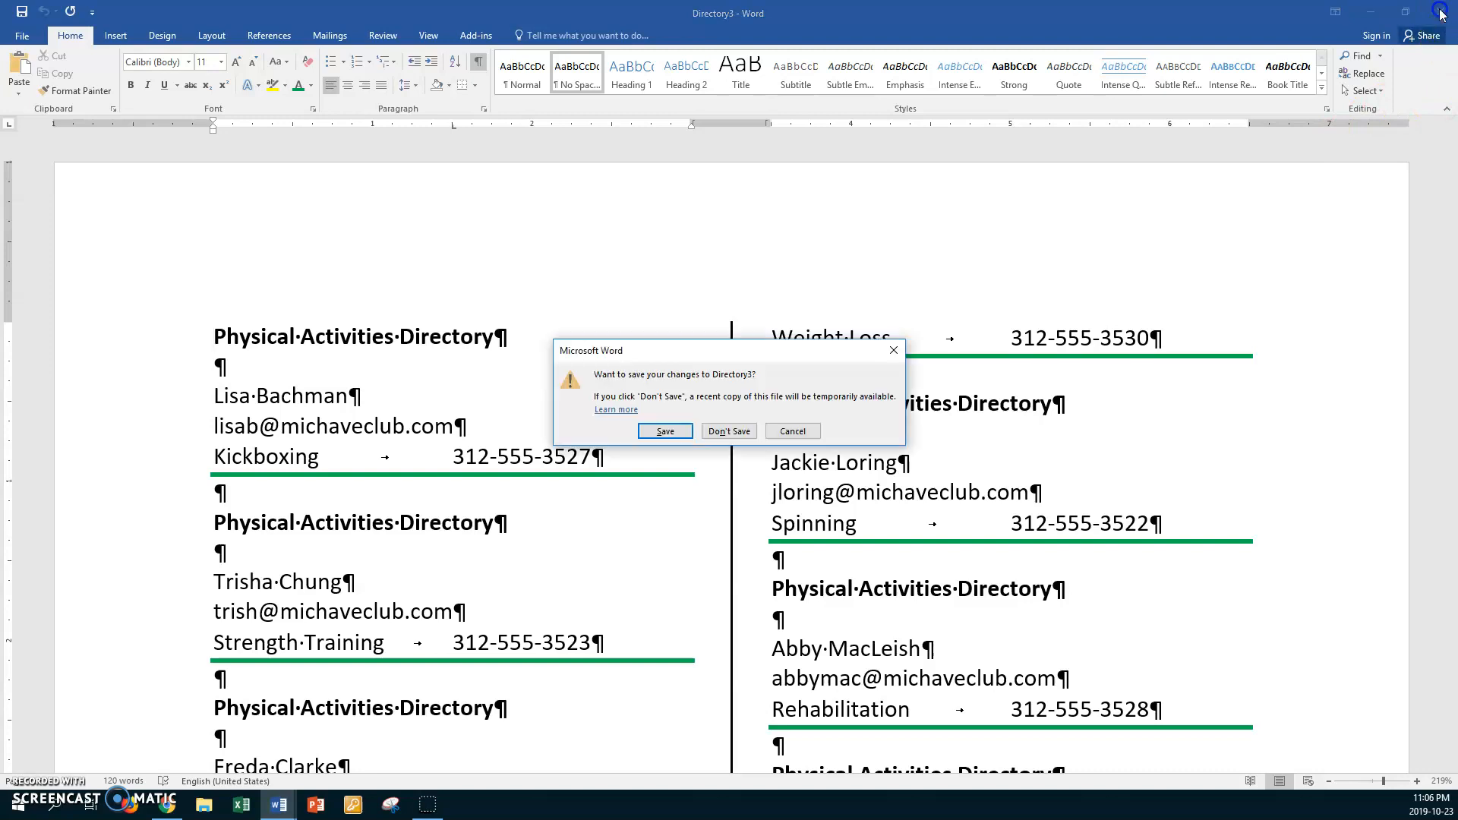
left_click(747, 427)
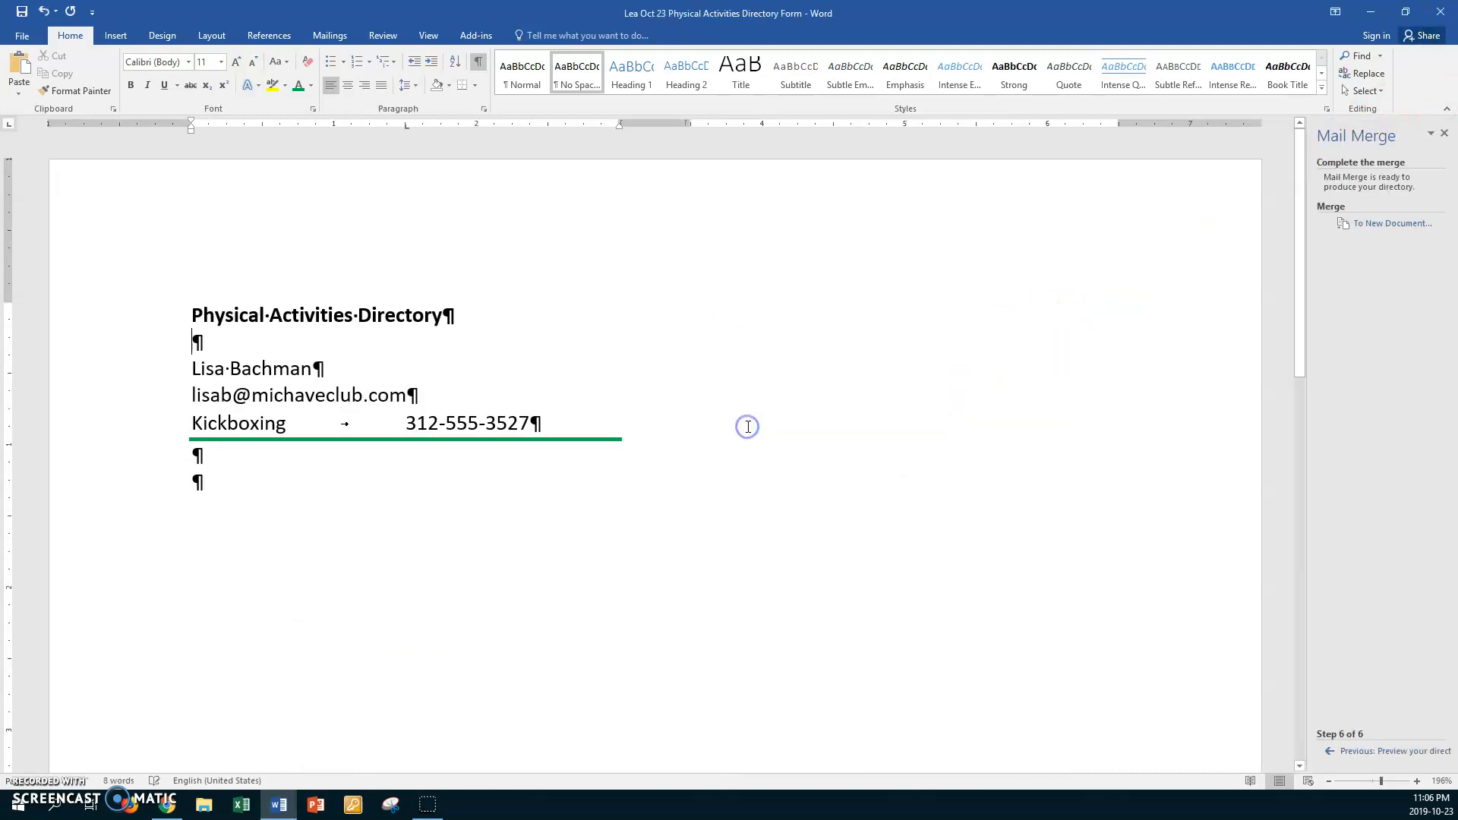
- Delete the title and blank line above the first name in the form, and return the mail merge to the Arrange your directory stage
left_click_drag(163, 316, 164, 339)
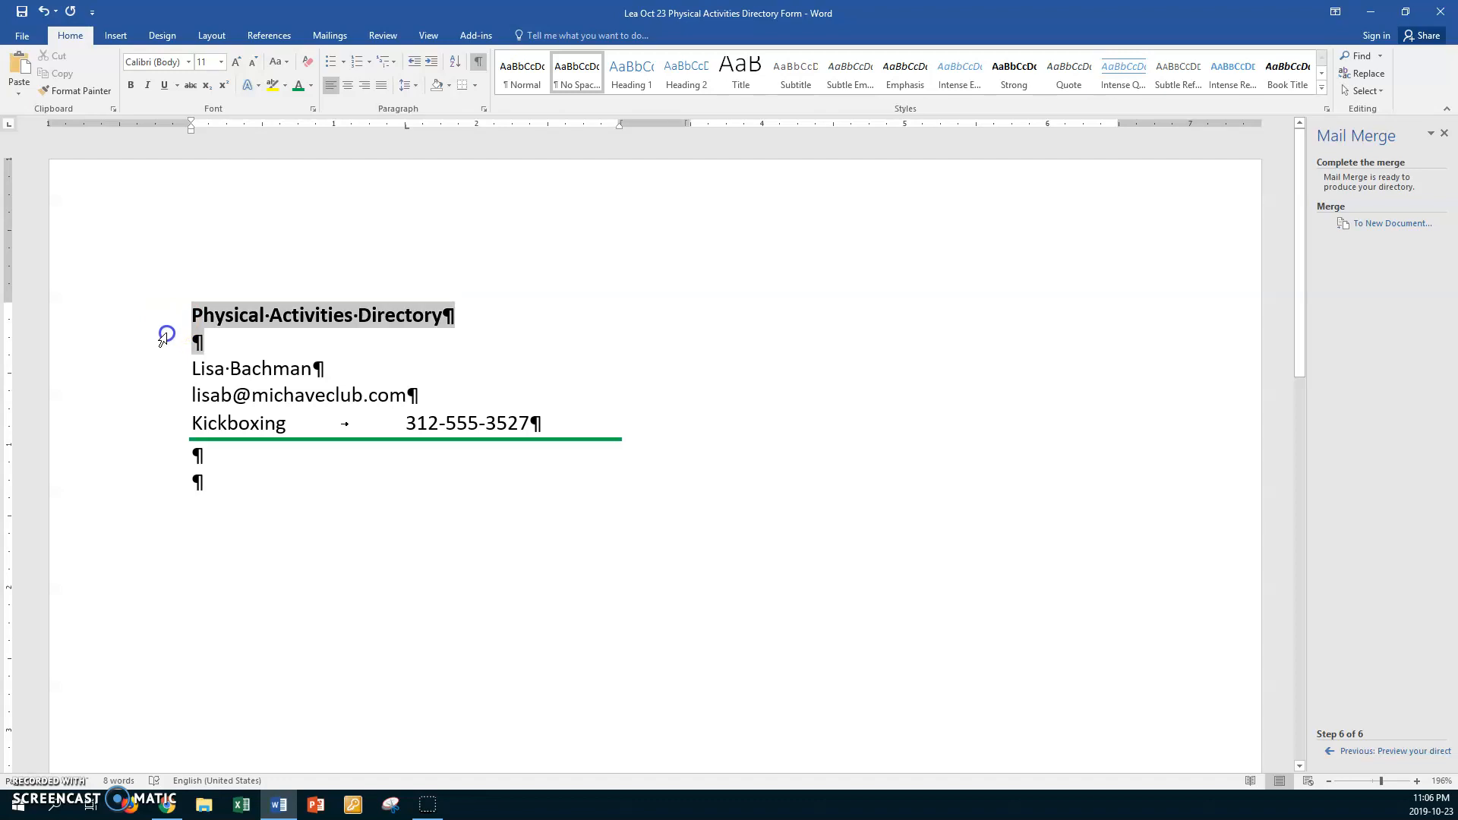
key("Delete")
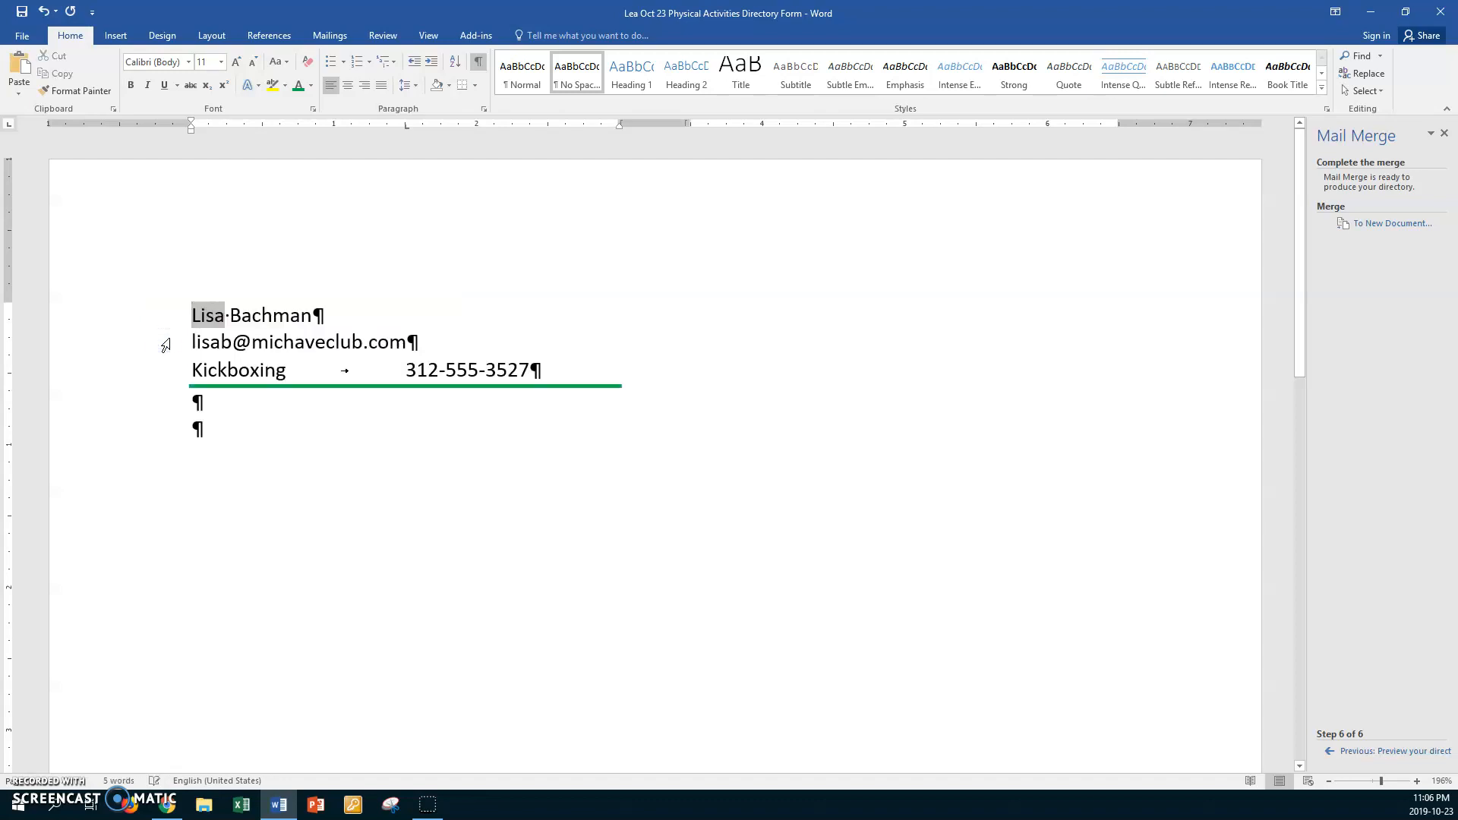
left_click(1334, 752)
left_click(1333, 752)
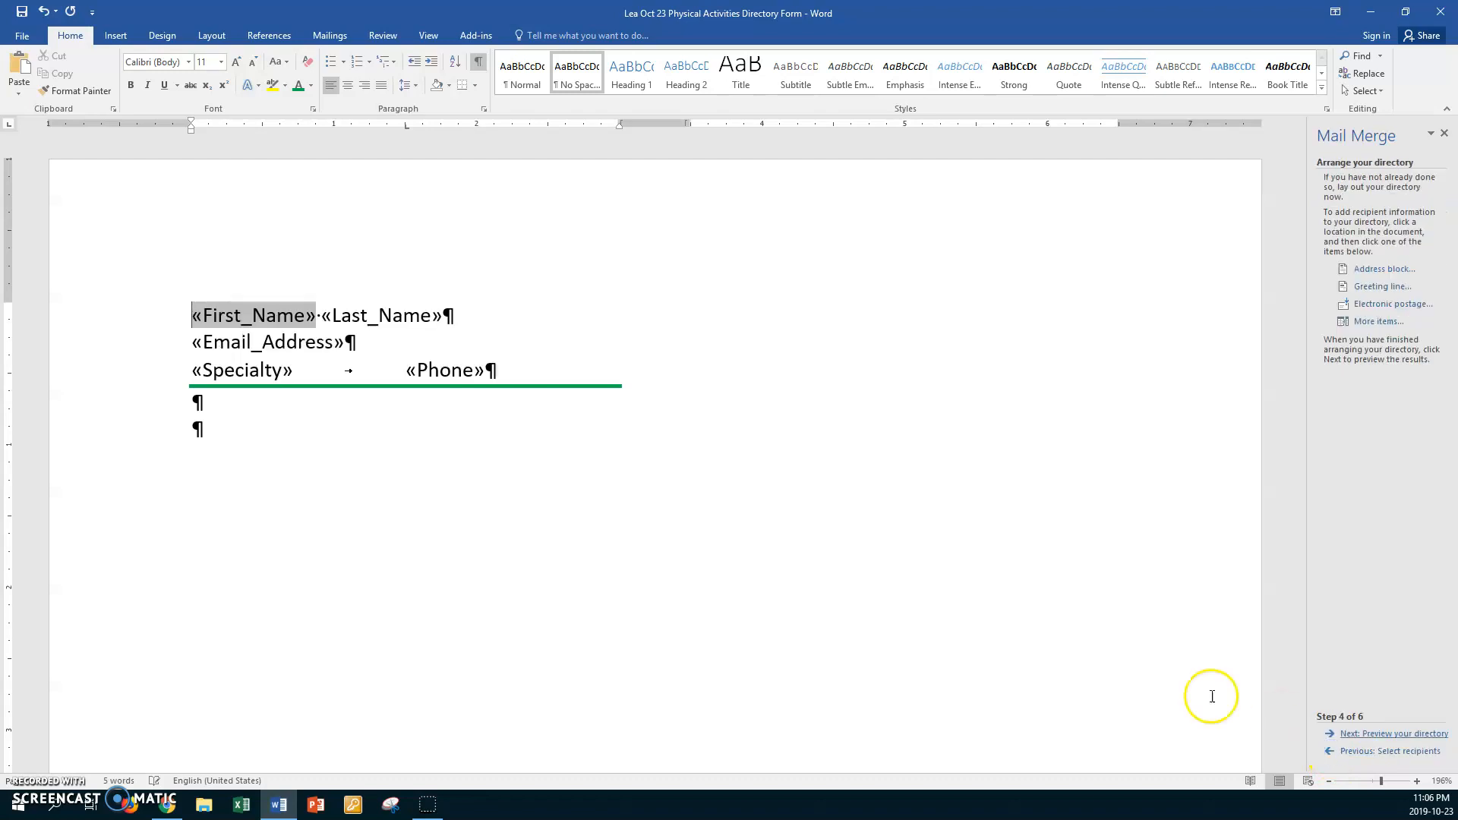
left_click(479, 313)
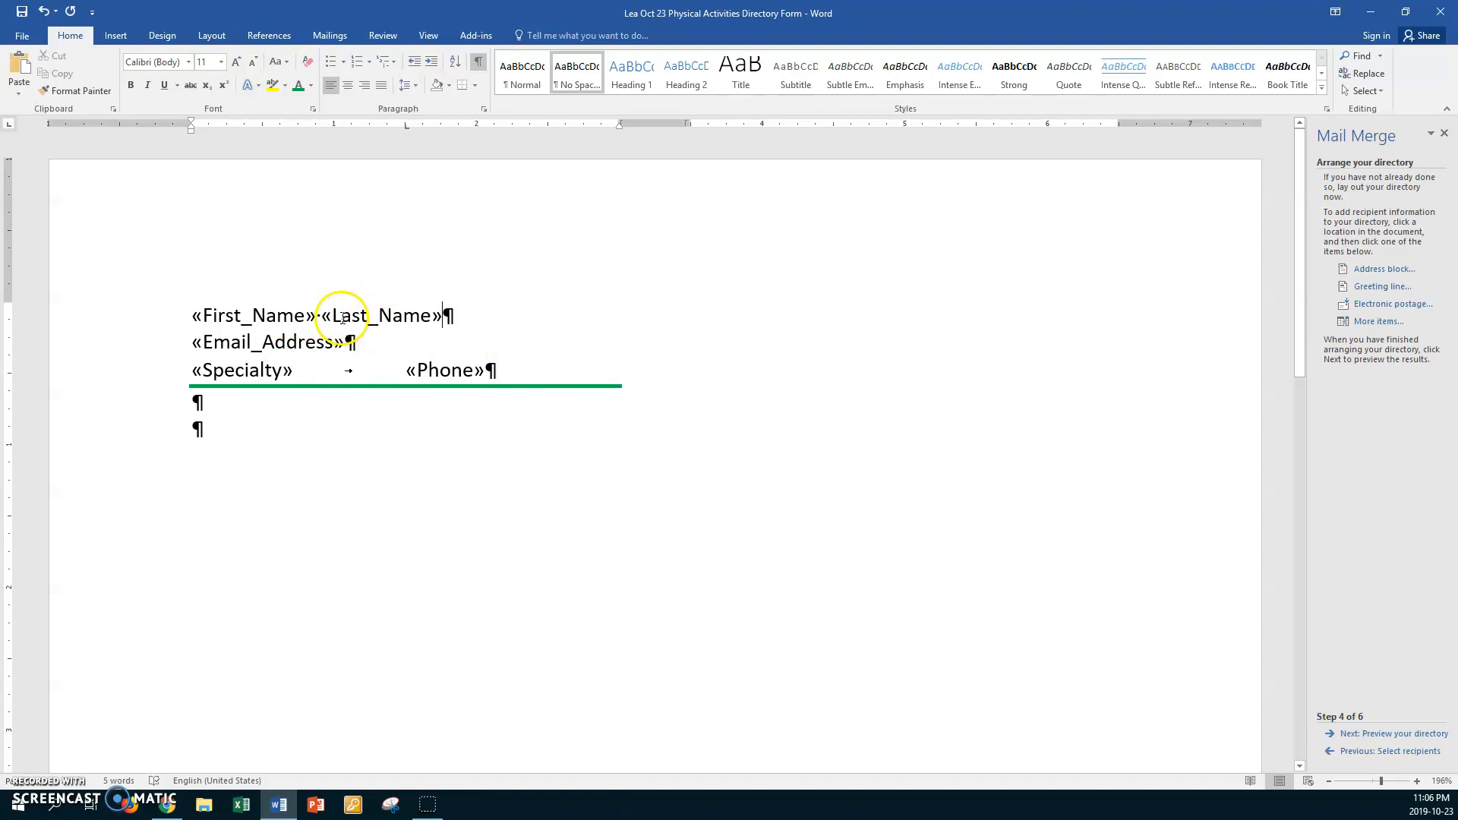
left_click(219, 405)
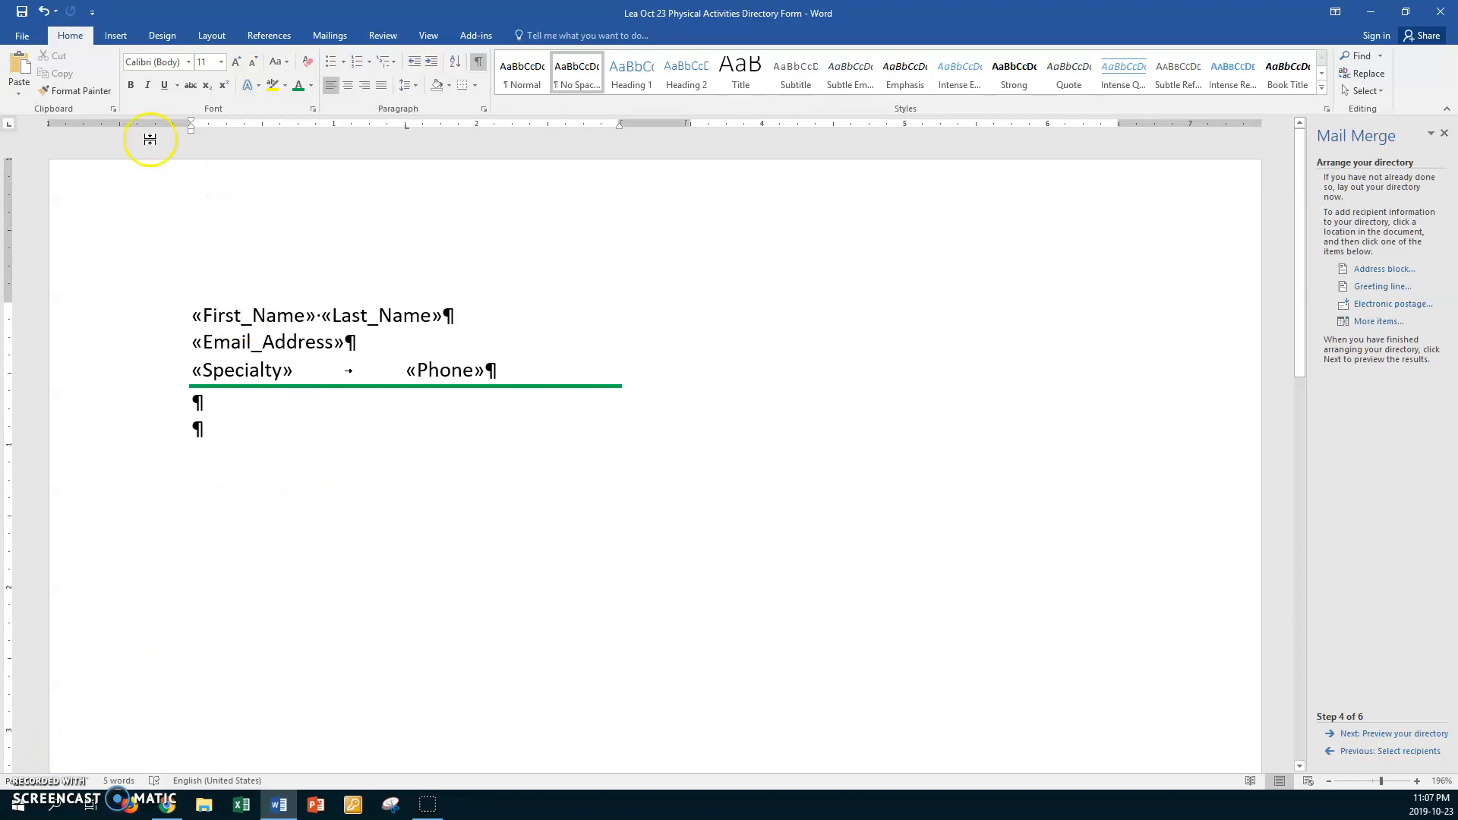
- Close the directory form and create a new blank document that uses the No Spacing style
left_click(22, 36)
left_click(24, 304)
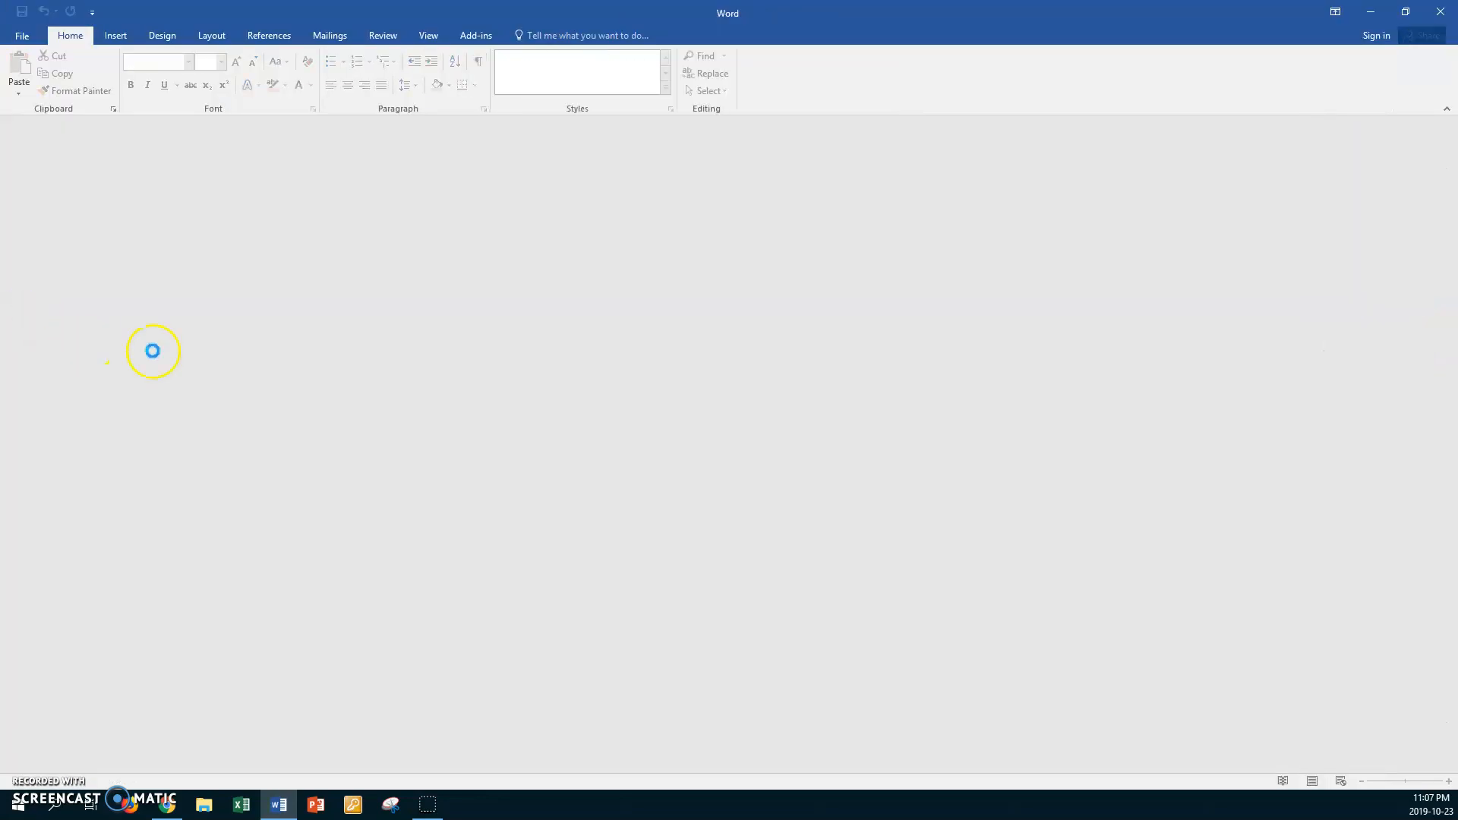
key("ctrl+n")
left_click(598, 76)
left_click(245, 335)
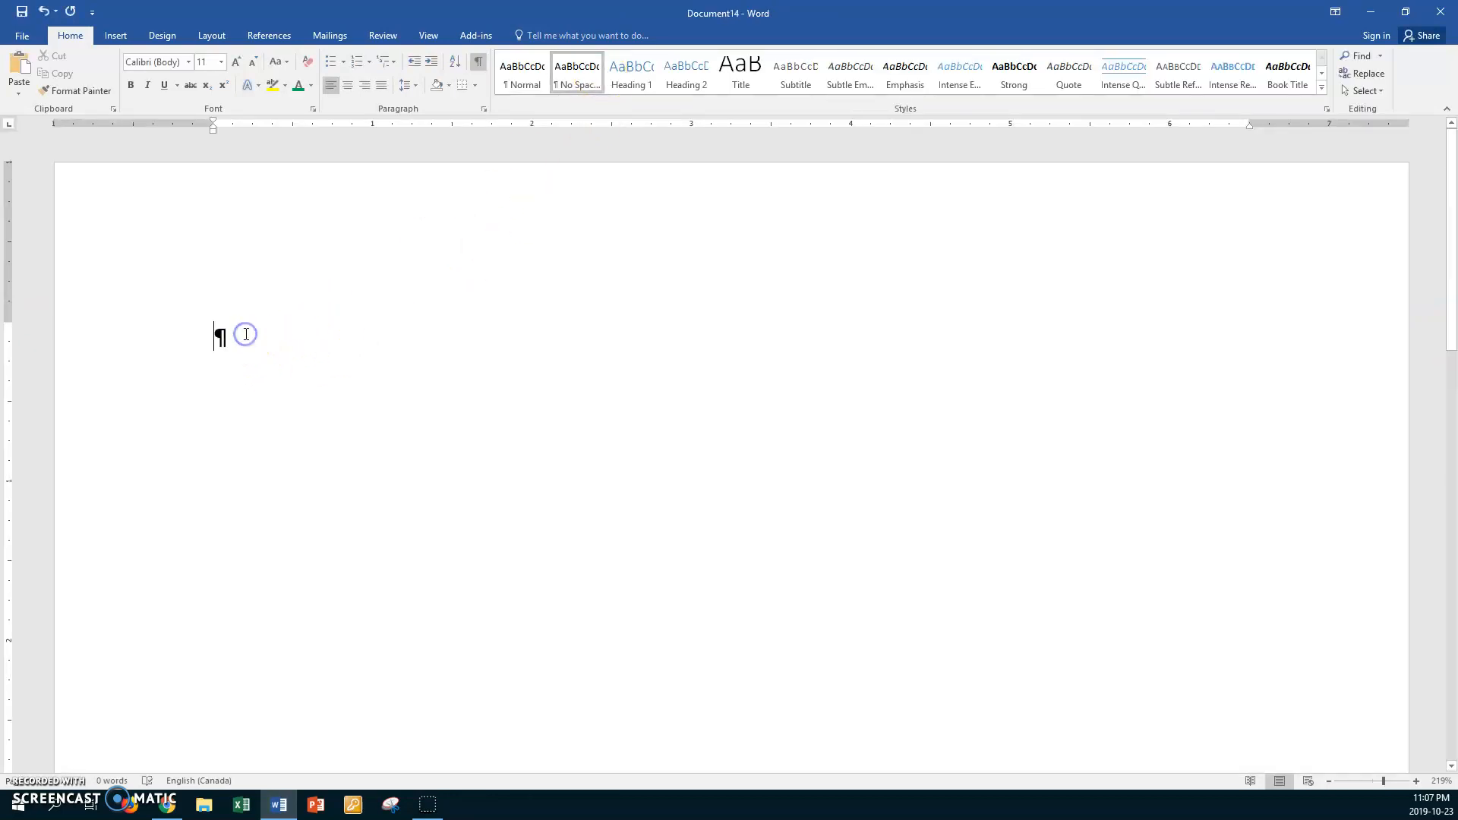